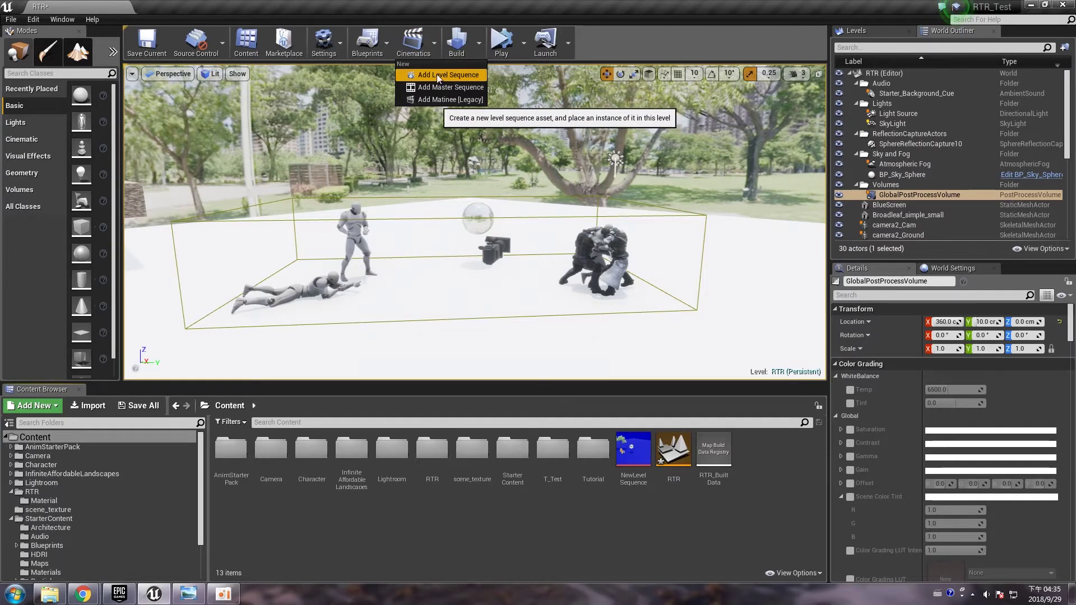
Step: Create a Level Sequence asset in the Content folder, open it in Sequencer and enlarge the Sequencer area
click(758, 463)
right_click(757, 462)
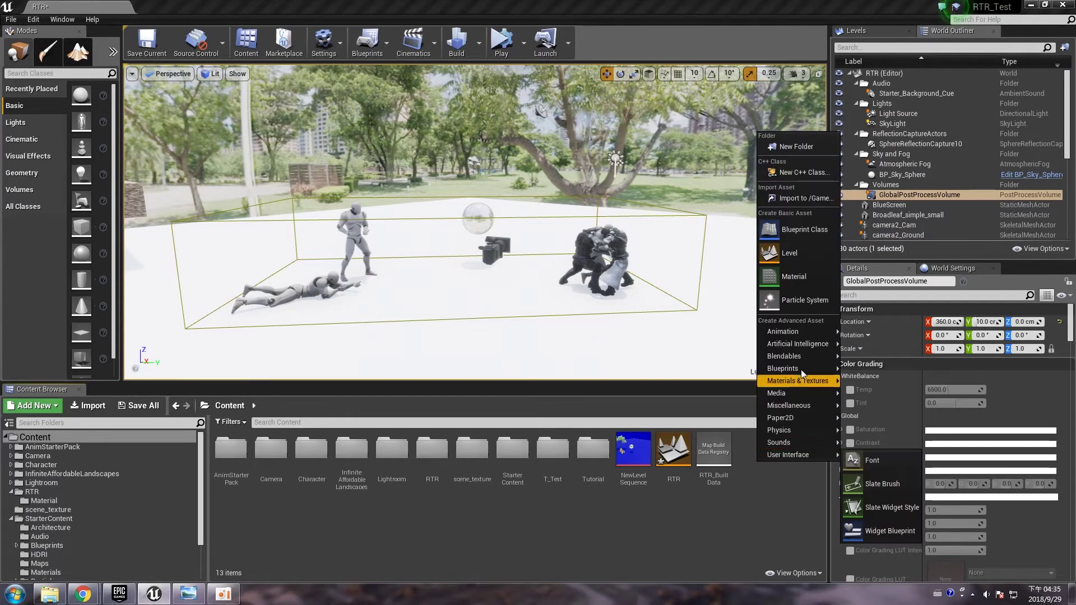
mouse_move(810, 332)
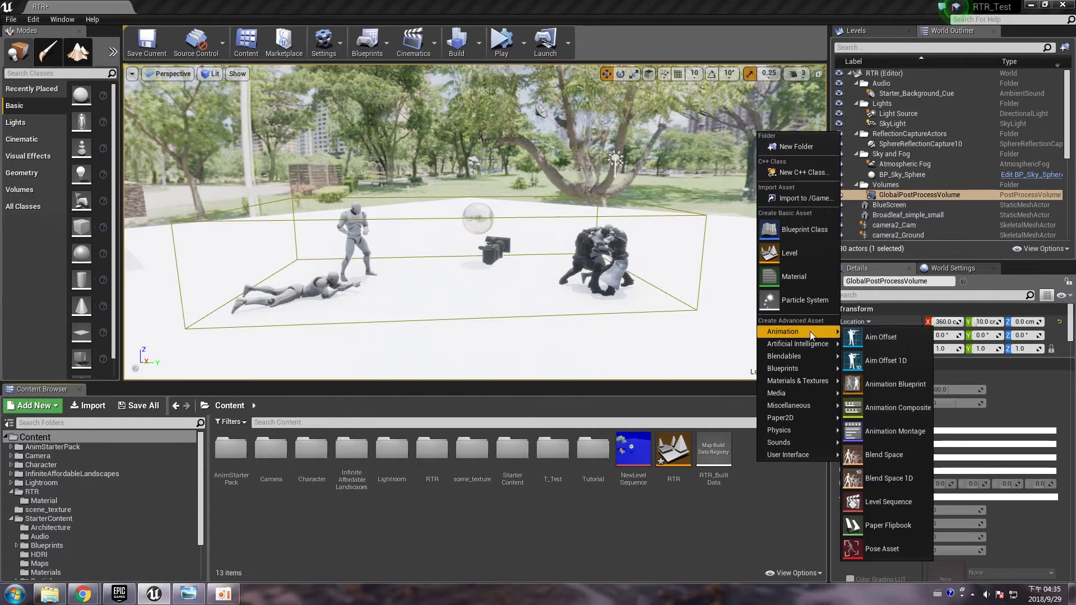
click(904, 502)
double_click(674, 454)
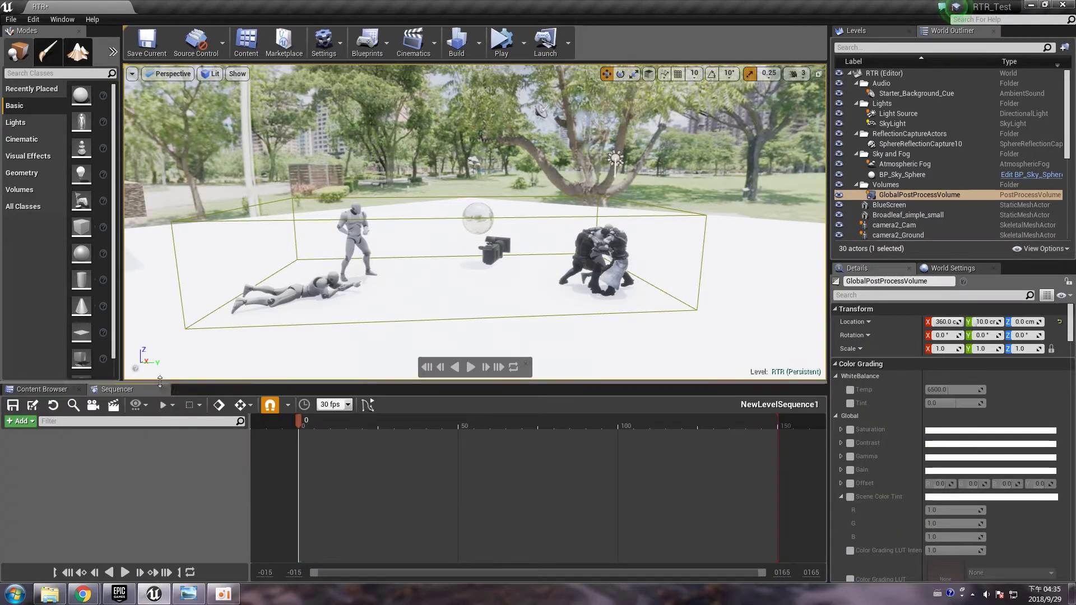
drag(167, 383, 167, 295)
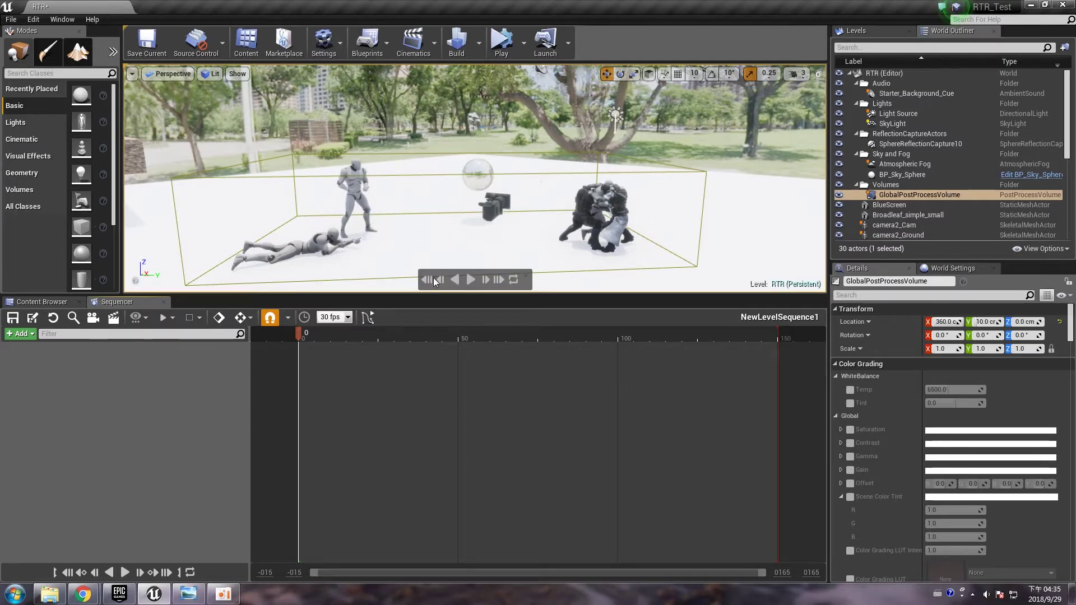
Step: Add the standing mannequin, SK_Mannequin2, to the level sequence as an actor track
click(357, 163)
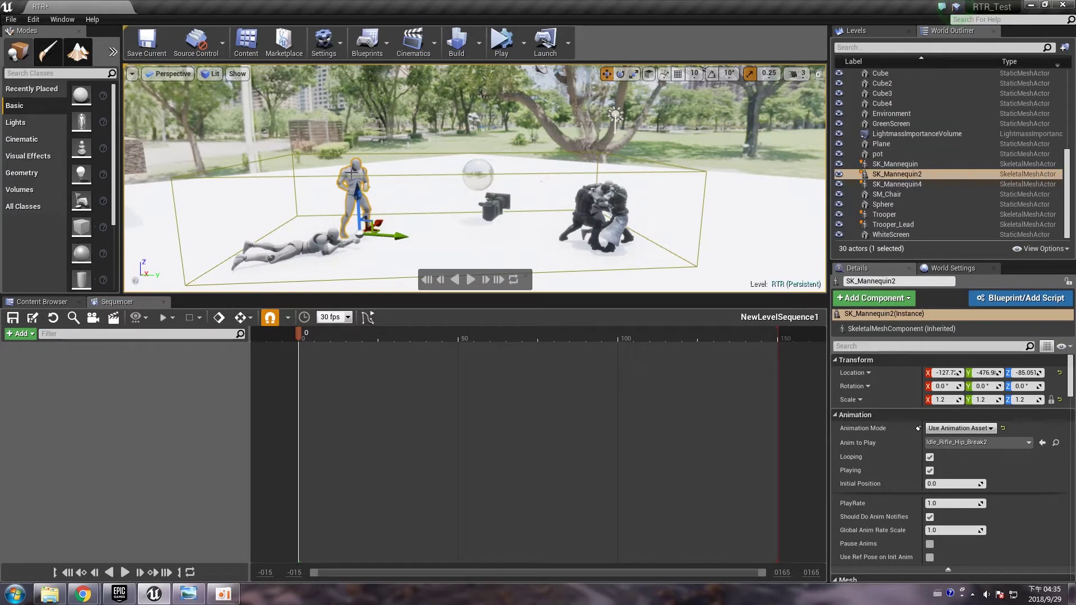
click(344, 217)
click(364, 186)
right_click(62, 395)
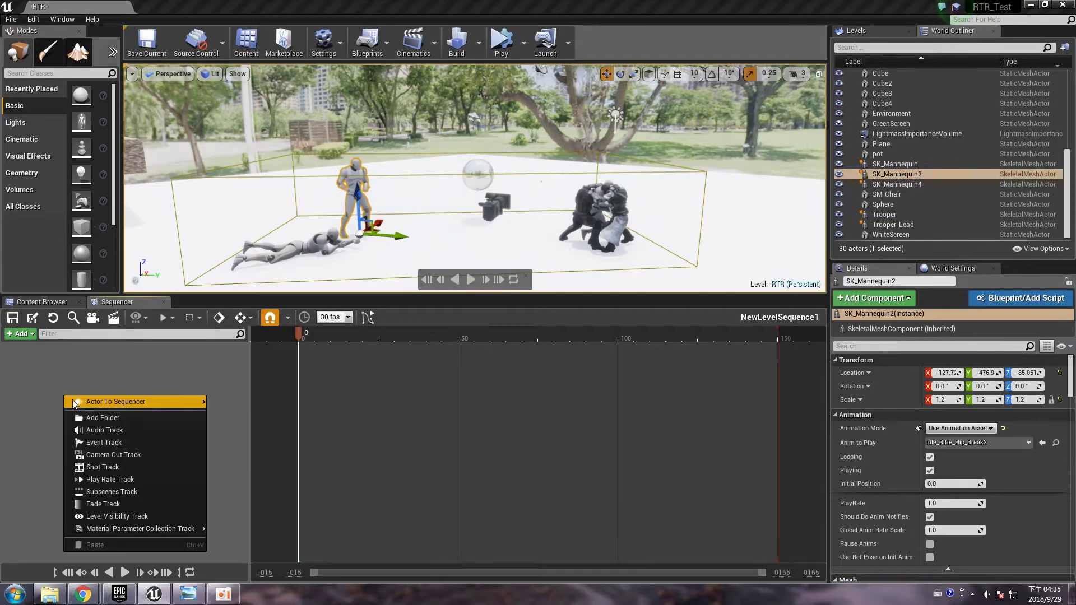
mouse_move(109, 405)
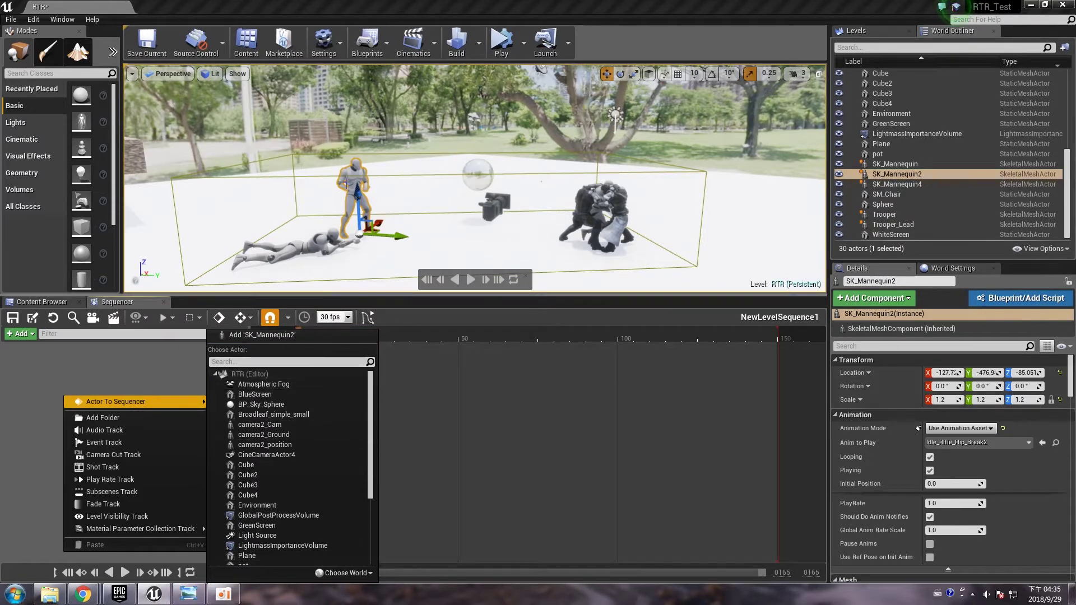
click(281, 335)
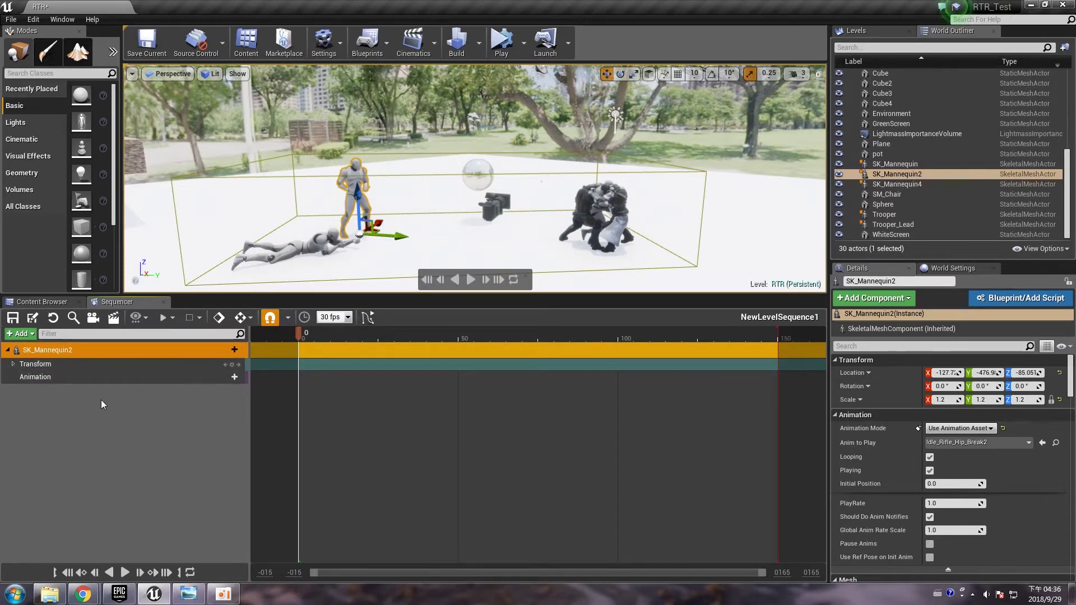
Step: Add the Aim_Space_Hip animation to SK_Mannequin2's Animation track, starting at frame 0
click(12, 364)
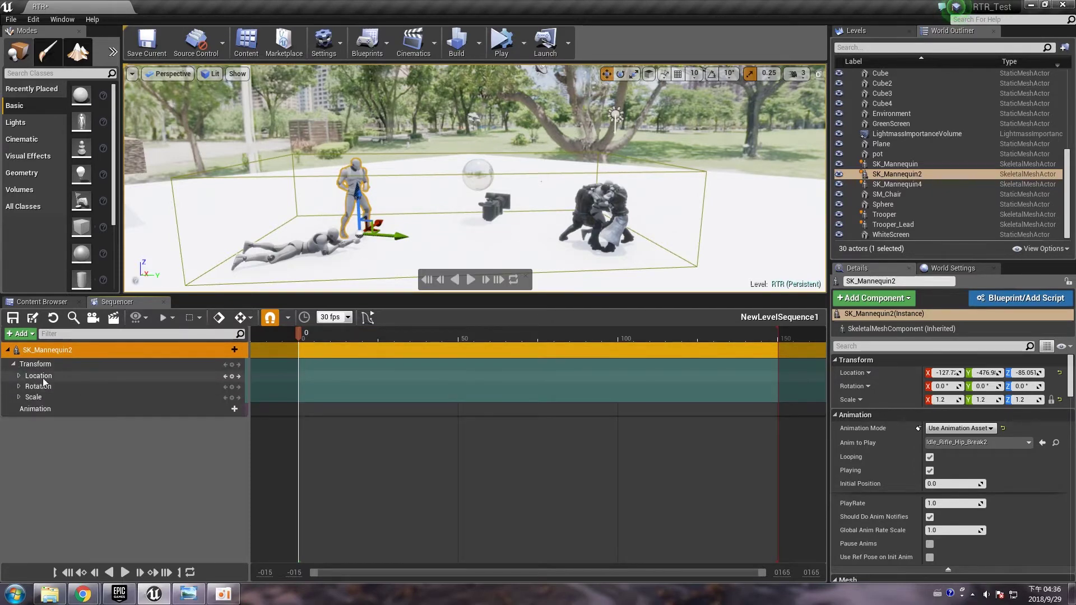
click(403, 335)
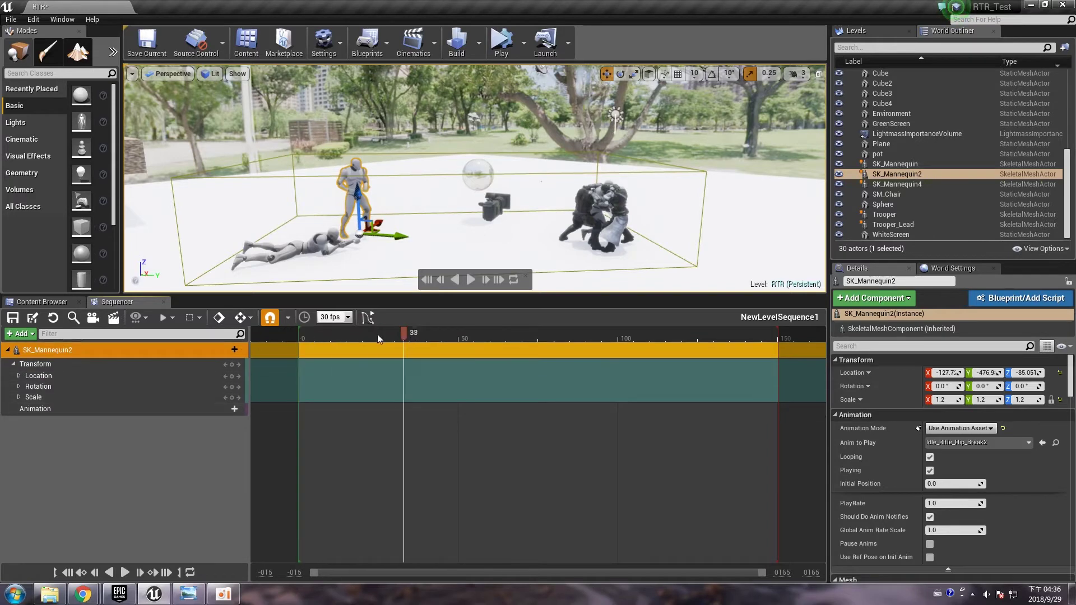
drag(378, 338, 299, 339)
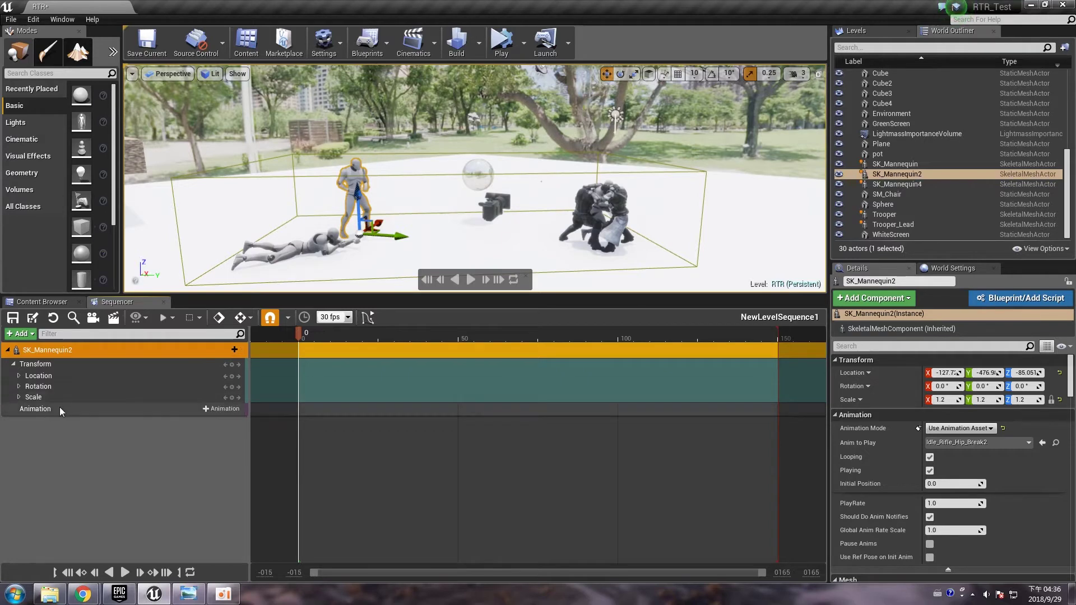
click(14, 364)
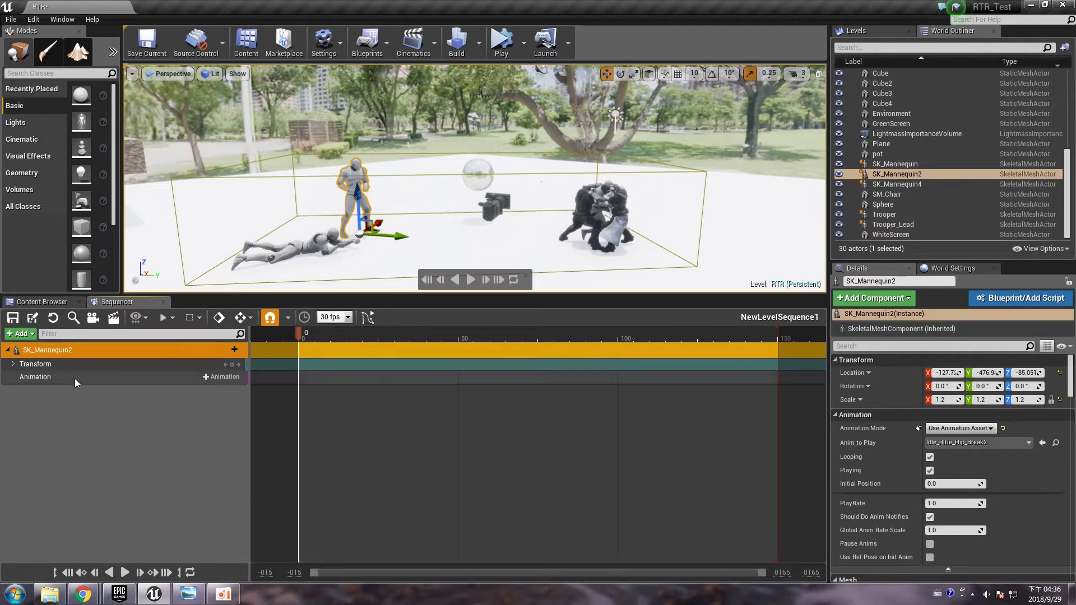
click(232, 379)
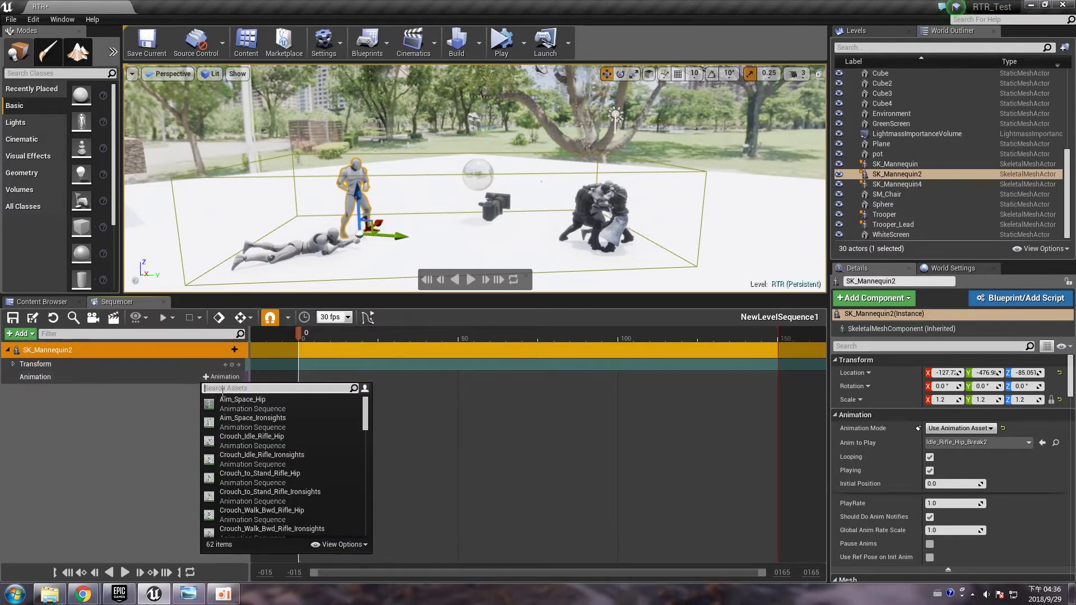
scroll(266, 499, down, 5)
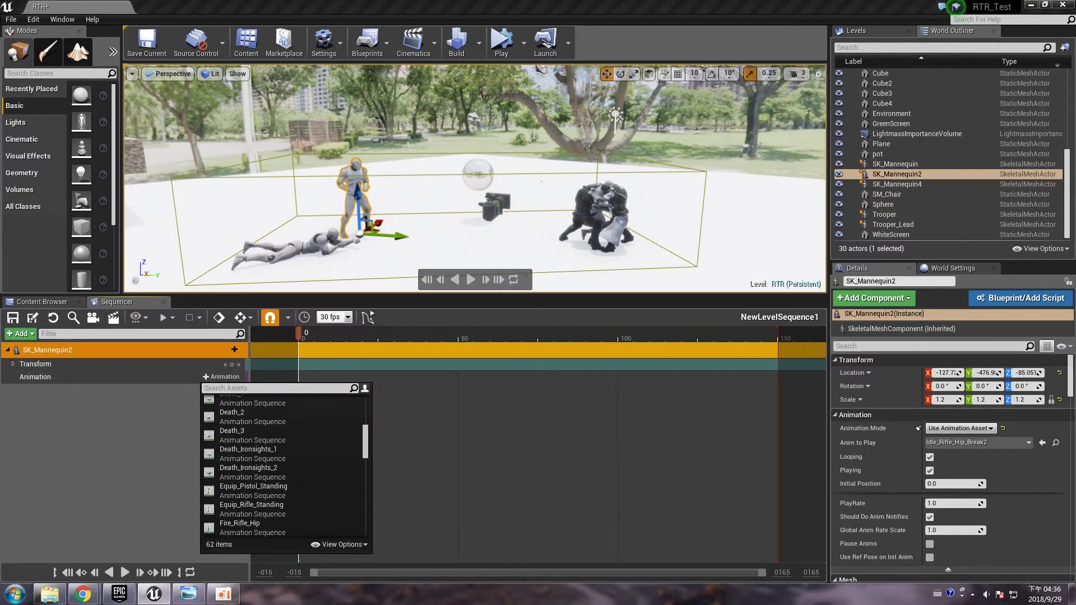
scroll(249, 426, up, 5)
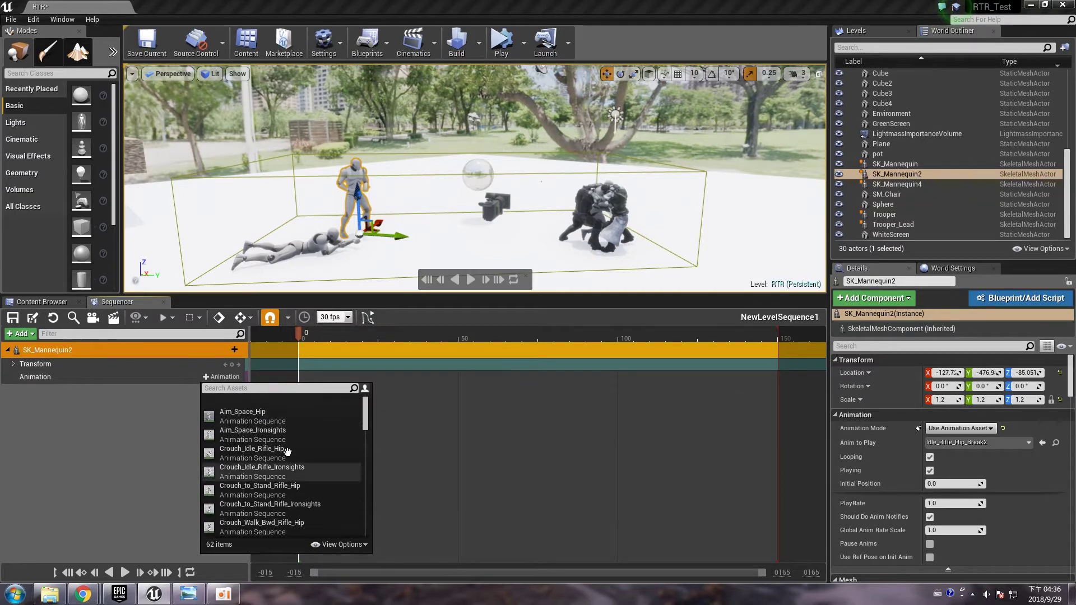
click(246, 409)
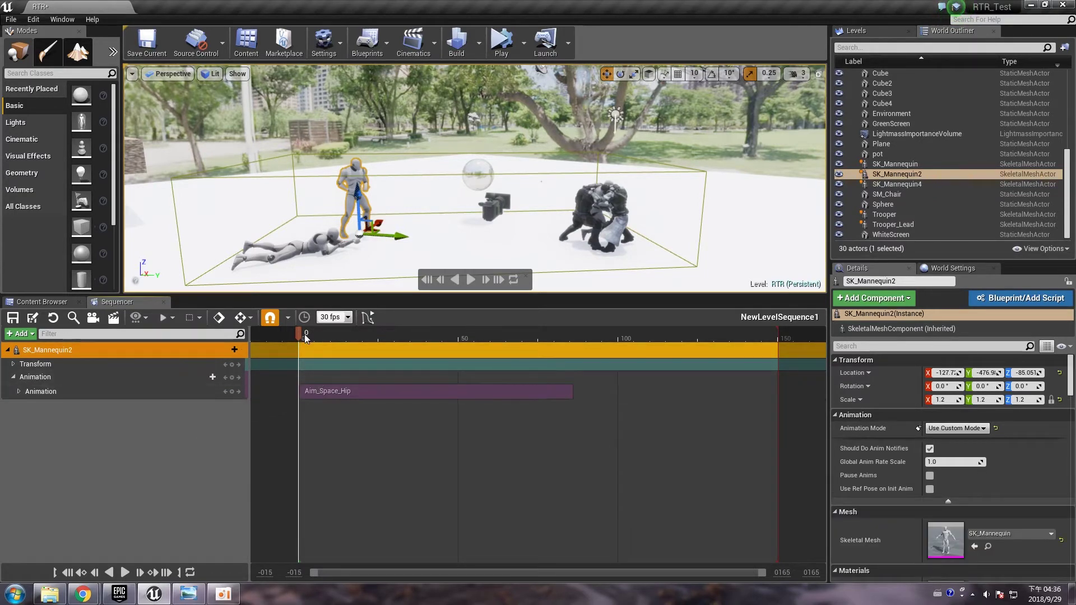
Step: Scrub through the timeline to preview the mannequin's Aim_Space_Hip motion, leaving the playhead at frame 17
drag(302, 334, 425, 343)
right_drag(440, 235, 407, 235)
drag(349, 339, 414, 358)
mouse_move(355, 390)
mouse_down()
mouse_move(440, 395)
mouse_move(344, 392)
mouse_move(361, 387)
mouse_up()
drag(381, 334, 353, 343)
Step: Add CineCameraActor4 to the level sequence and expand its Transform track
right_drag(540, 216, 556, 175)
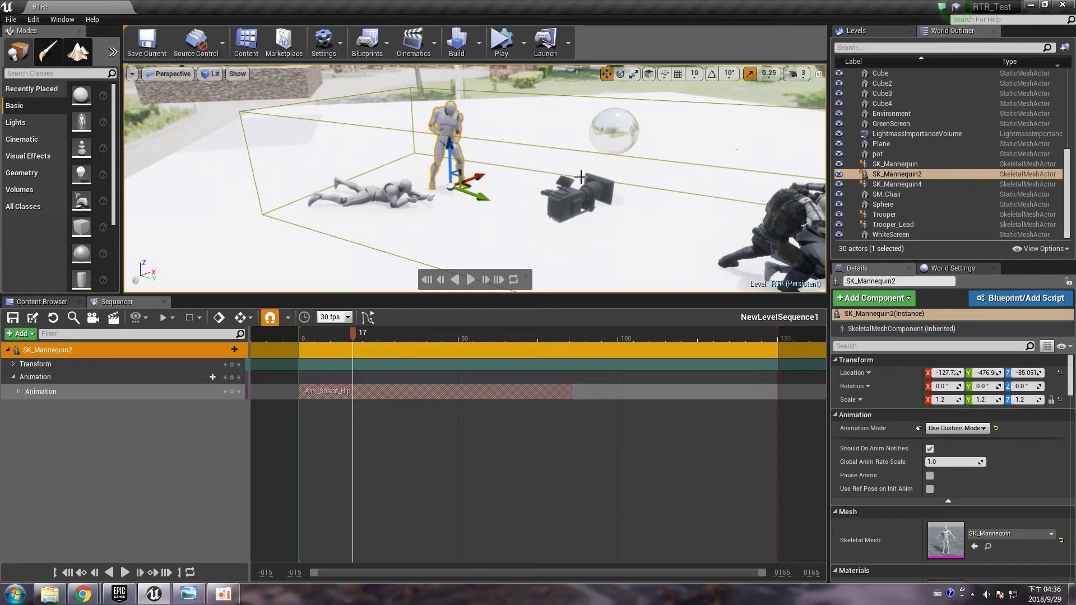
click(564, 197)
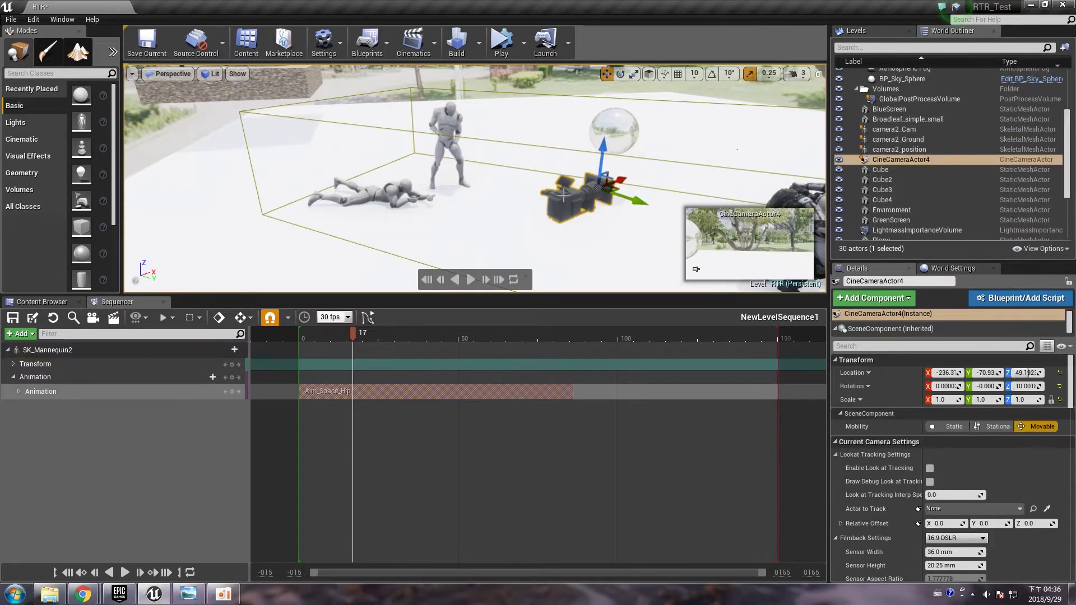
right_click(43, 459)
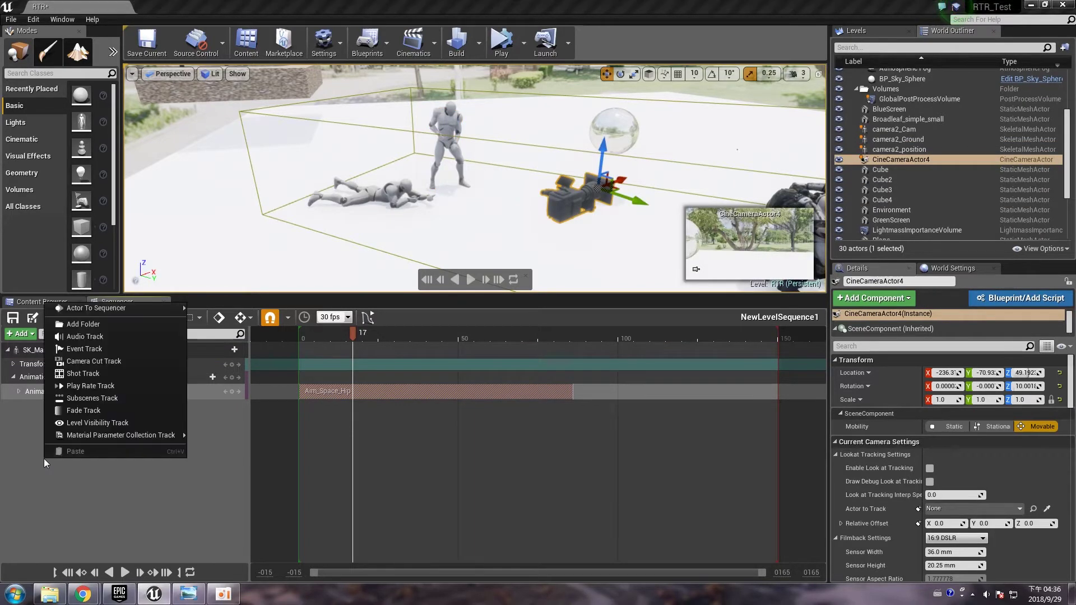
mouse_move(122, 308)
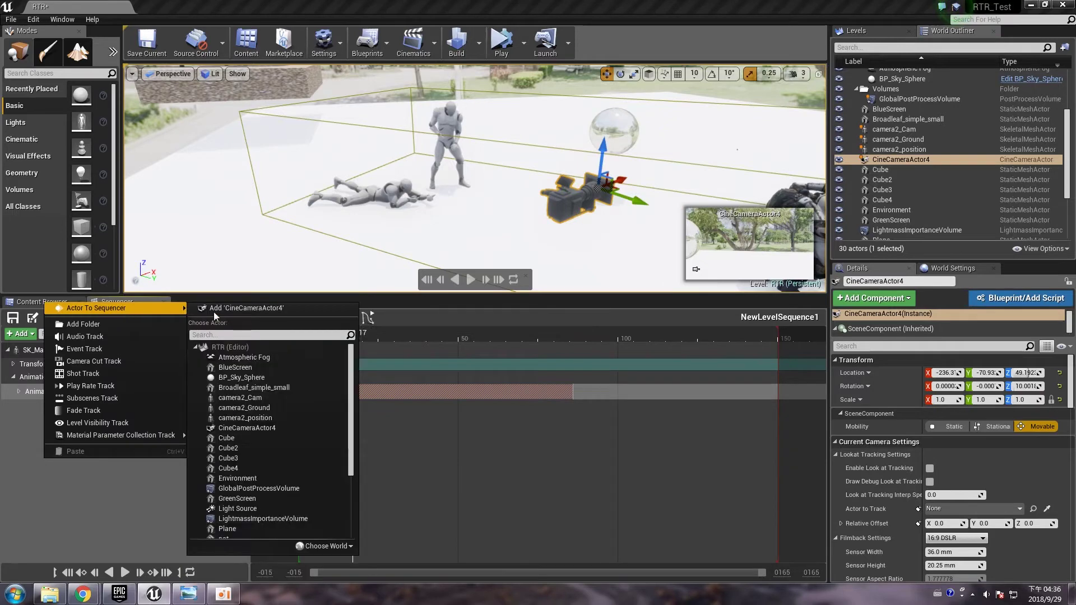
click(298, 309)
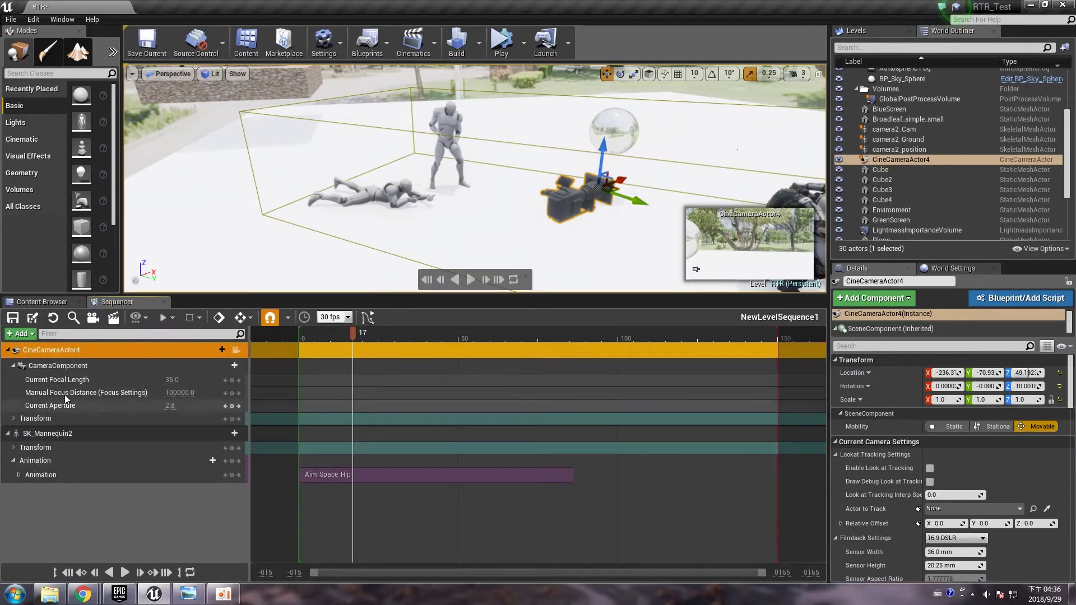
click(13, 418)
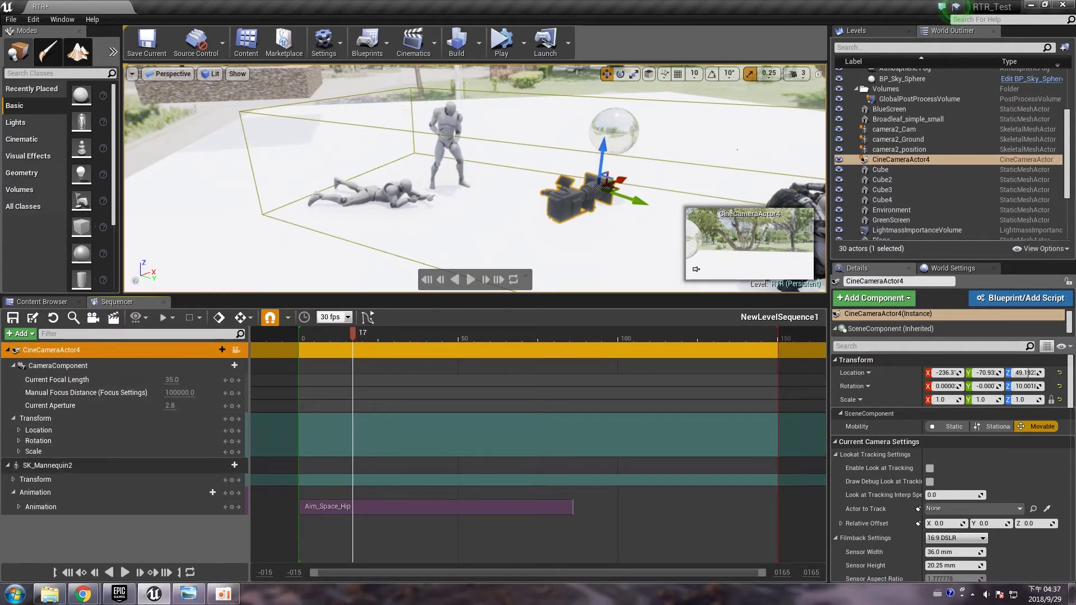
Step: Aim CineCameraActor4 at the standing mannequin from about X -356, Y -398, Z 84, rotated about -13° around Z, and key its transform at frame 17
right_drag(554, 215, 583, 247)
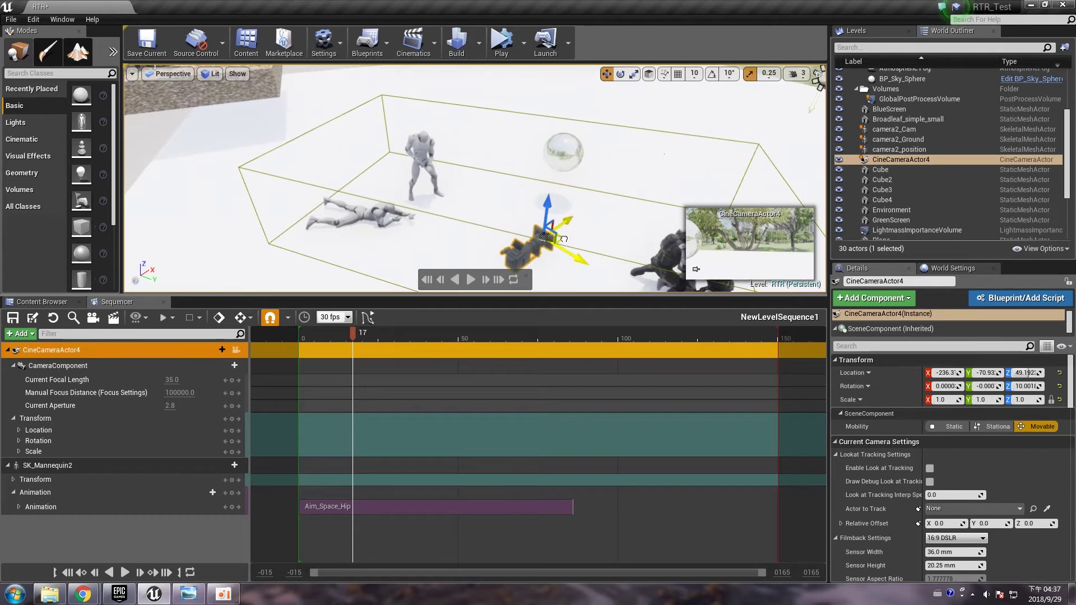
drag(535, 241, 379, 200)
key(e)
drag(382, 246, 428, 242)
key(w)
drag(362, 165, 364, 150)
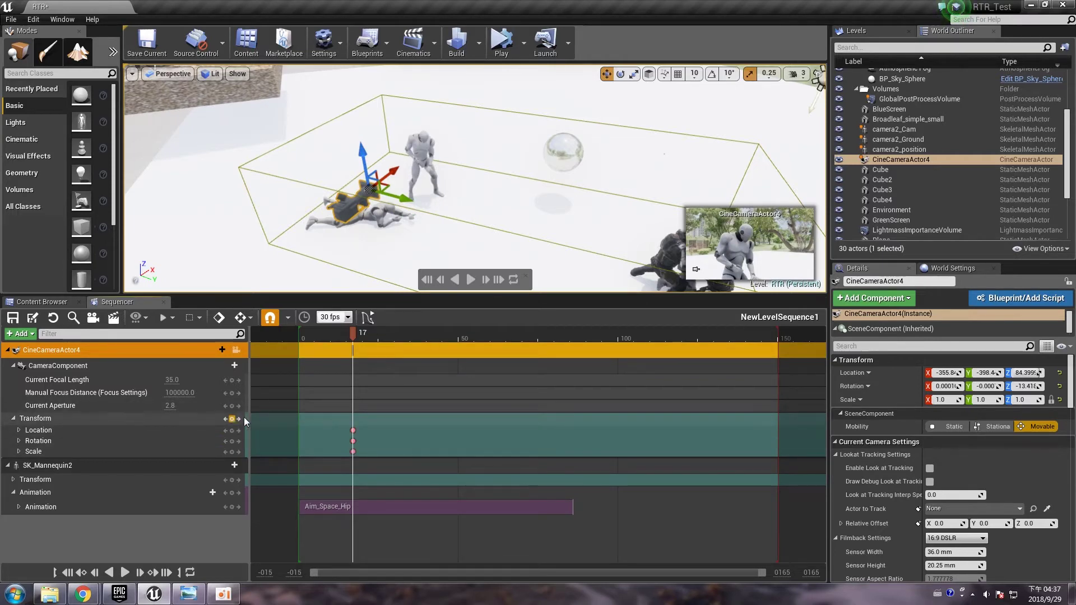
click(252, 318)
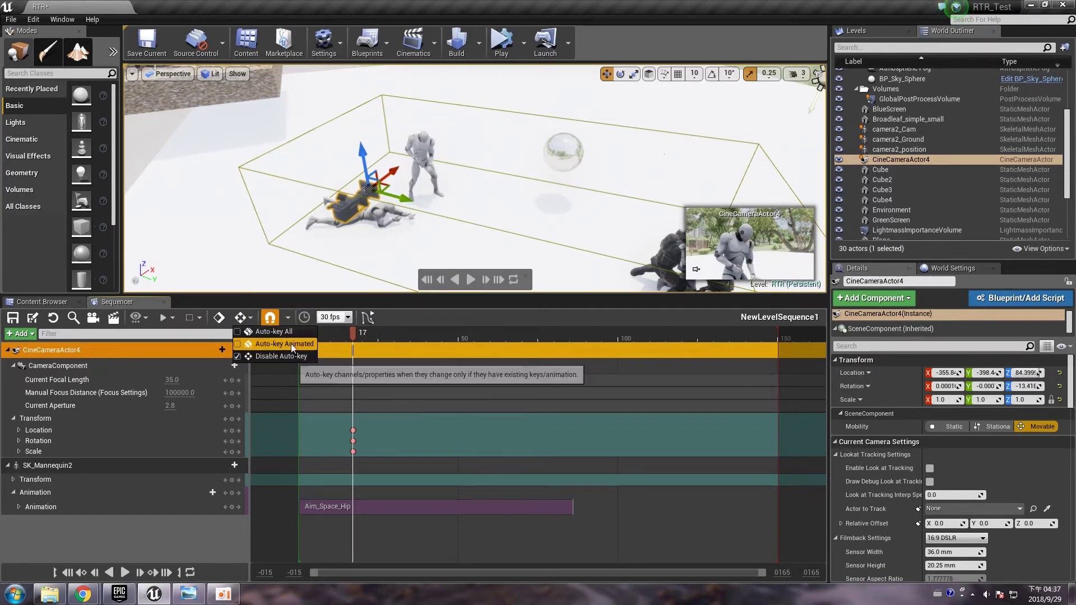
click(352, 334)
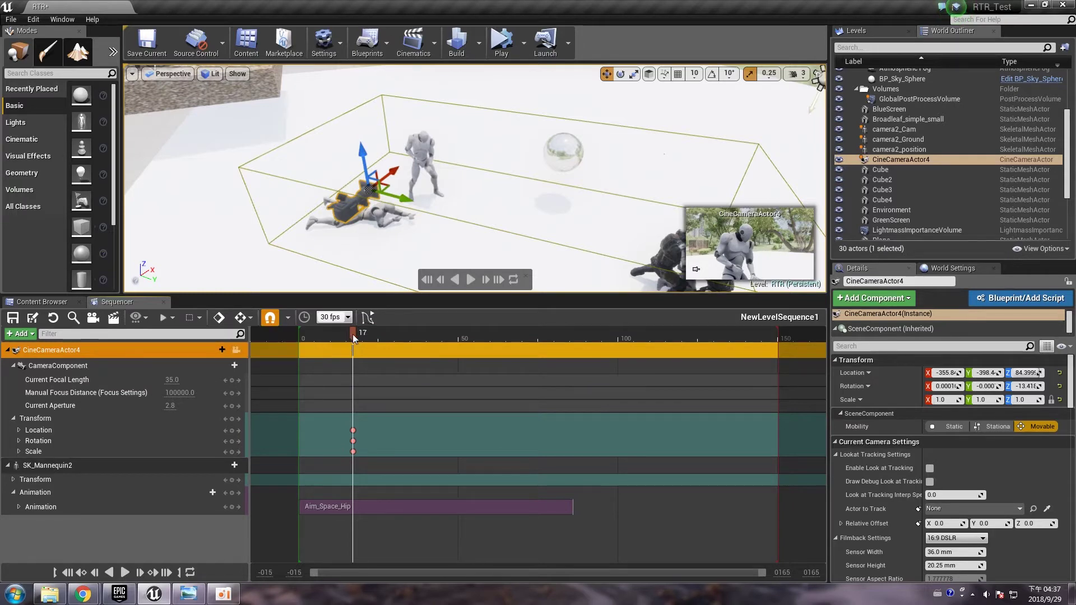
Step: At frame 58, move CineCameraActor4 to about X -304, Y -253, rotate it to about -48° around Z, and key its transform
drag(352, 334, 485, 338)
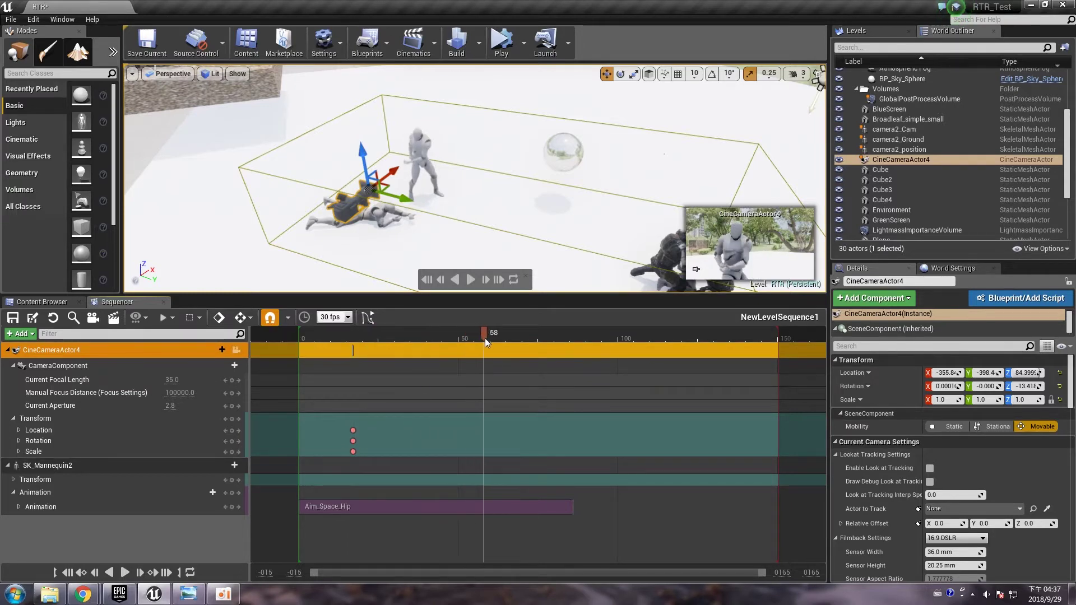
drag(410, 196, 477, 201)
key(e)
key(w)
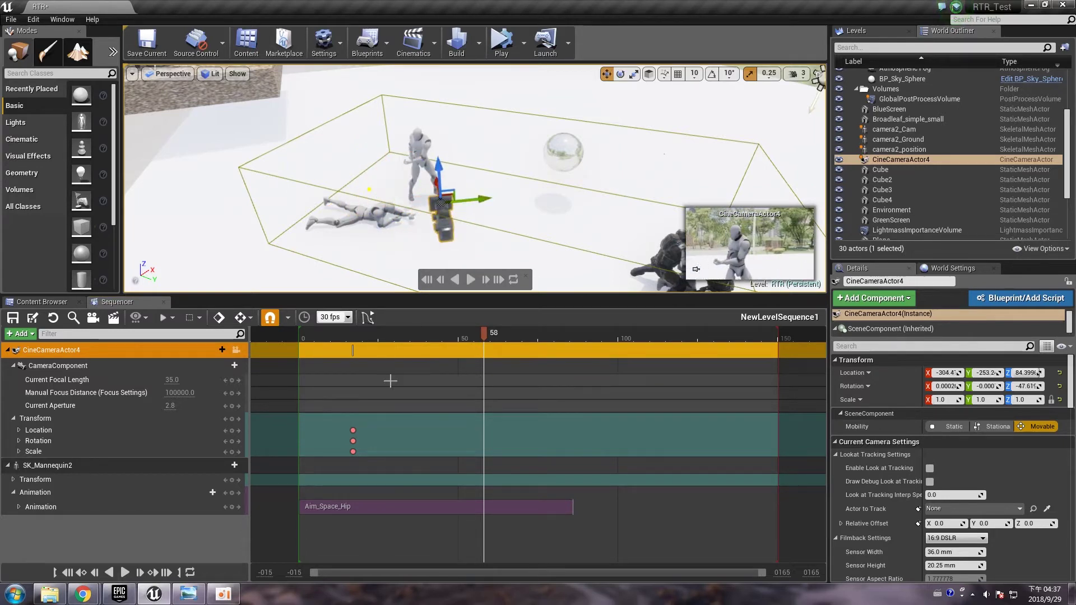
click(231, 419)
Step: Lock the viewport to CineCameraActor4, then play and scrub the sequence to review the camera move
mouse_move(442, 335)
mouse_down()
mouse_move(344, 339)
mouse_move(454, 339)
mouse_up()
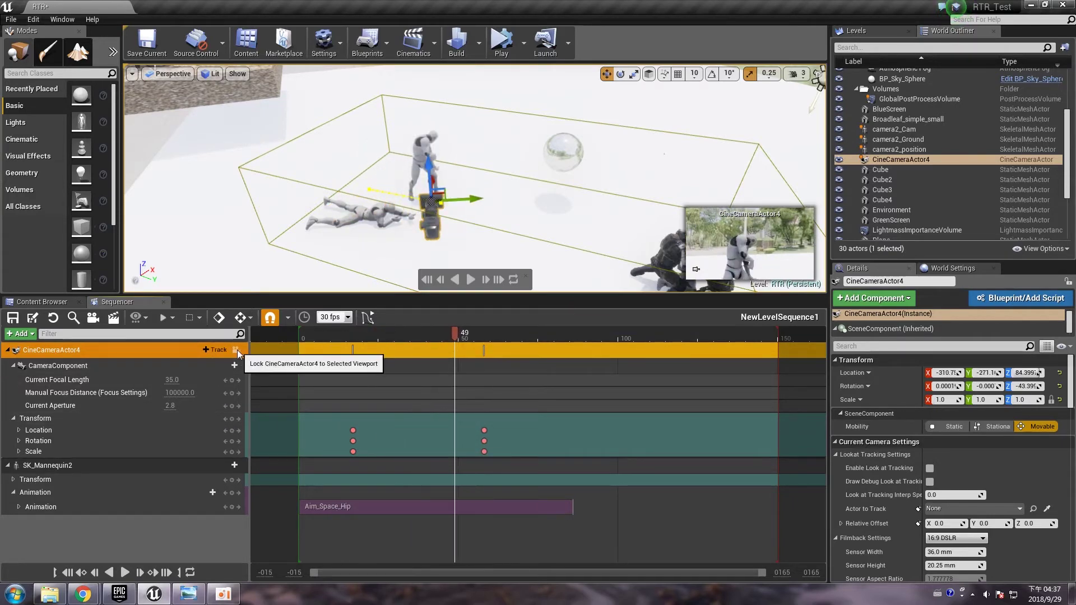
click(236, 351)
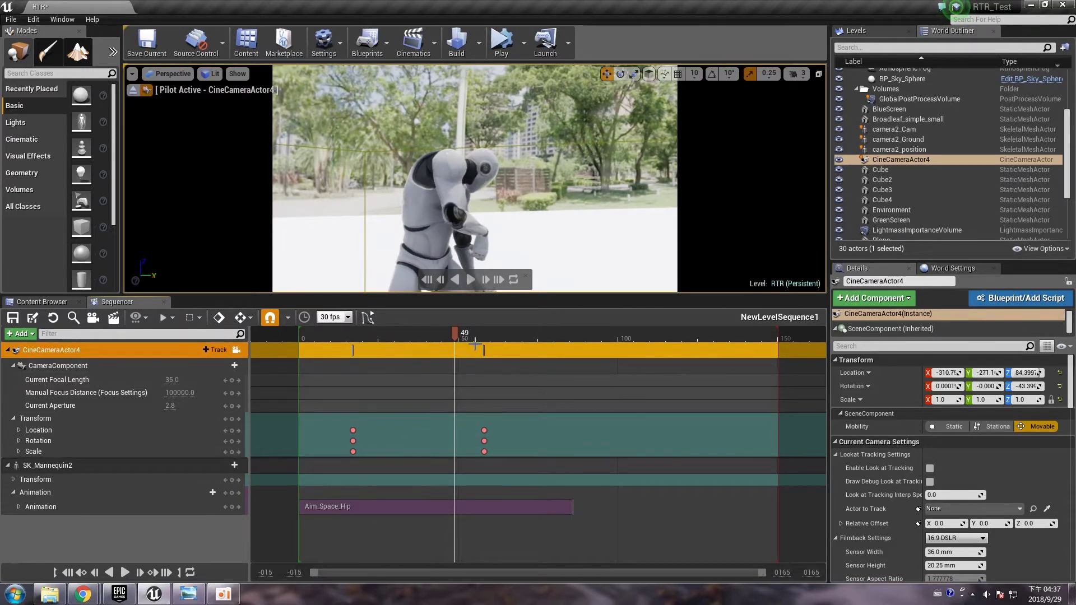
drag(457, 337, 347, 346)
click(471, 280)
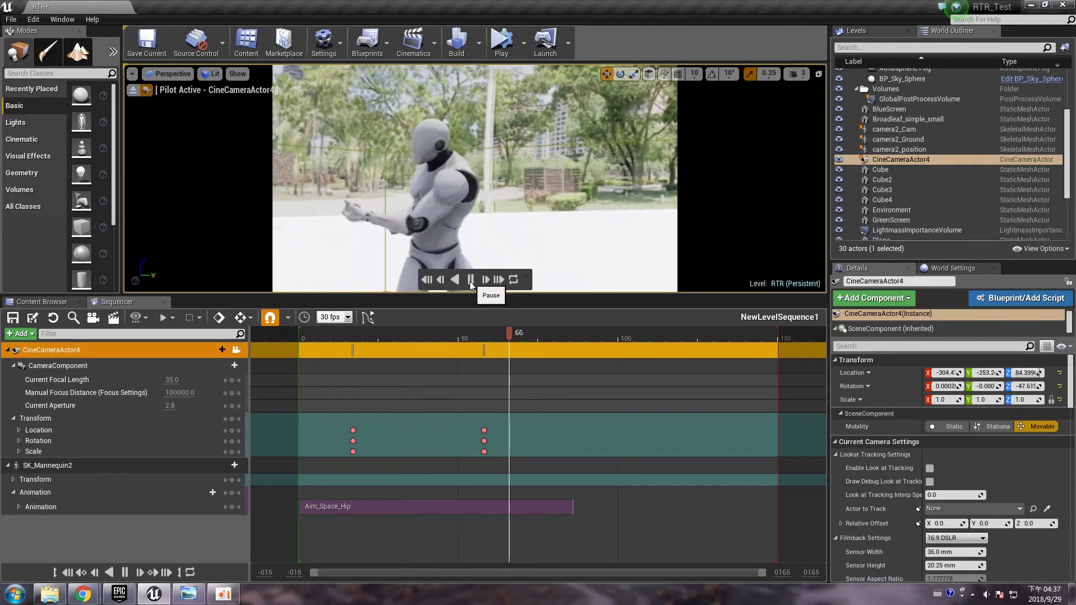
click(471, 280)
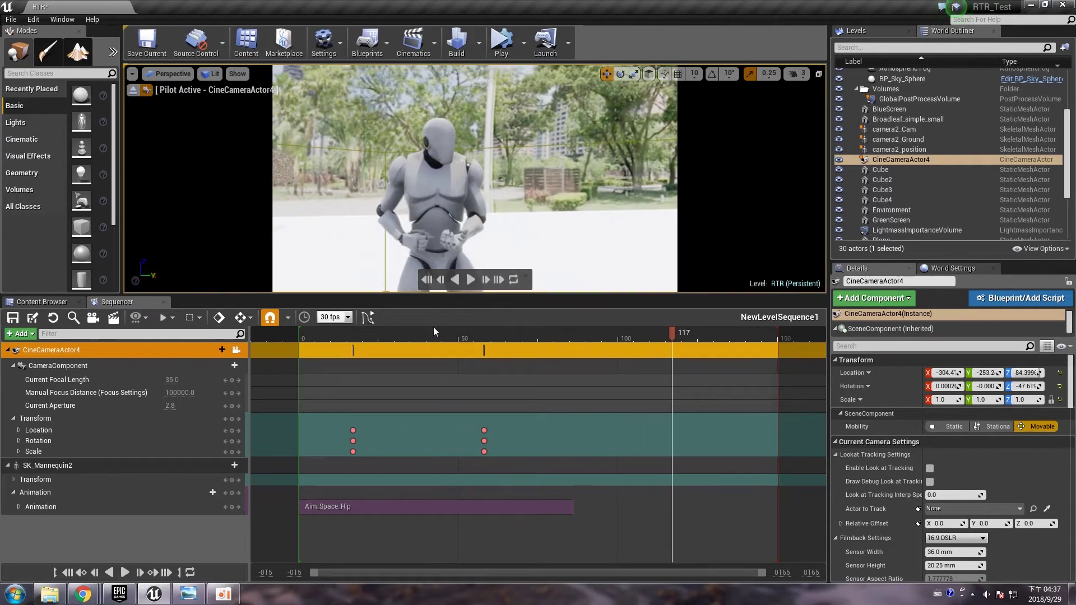
drag(379, 341, 435, 340)
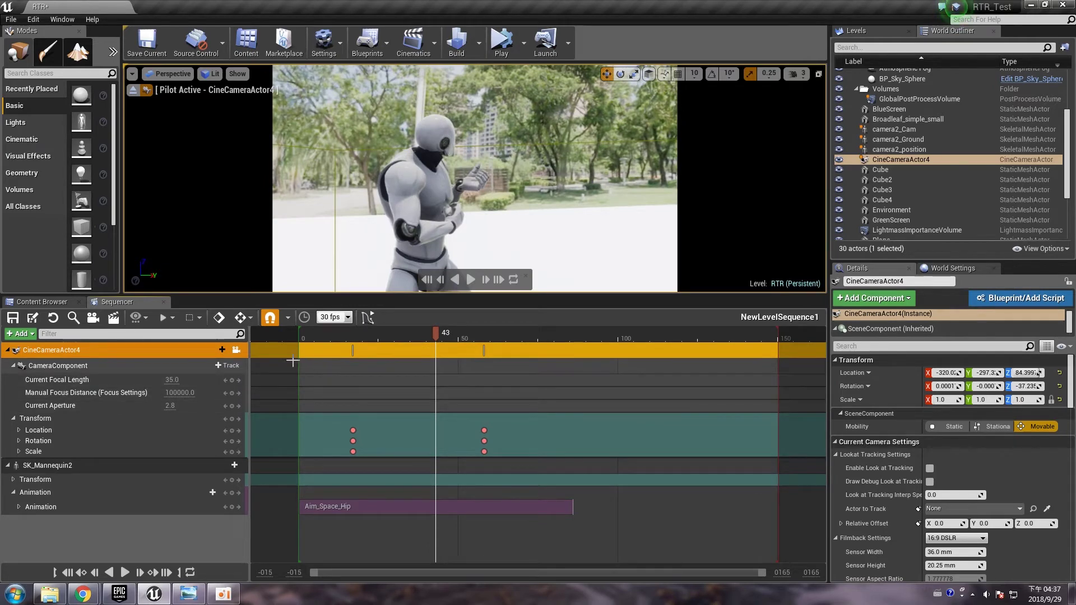
Step: Move the playhead to frame 9 and delete all of CineCameraActor4's transform keyframes
click(327, 336)
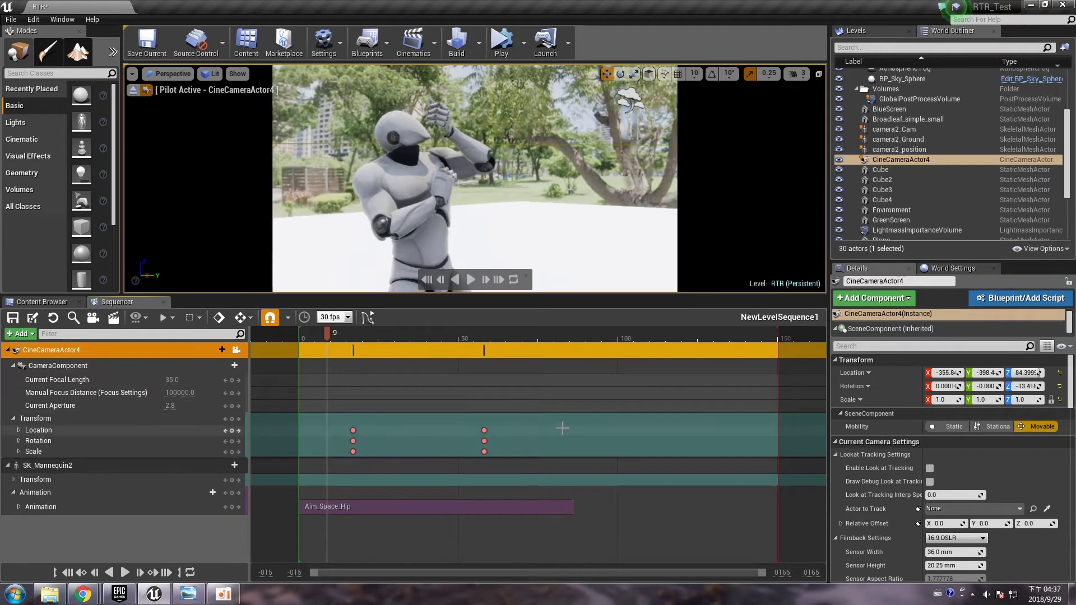
drag(548, 427, 330, 465)
key(Delete)
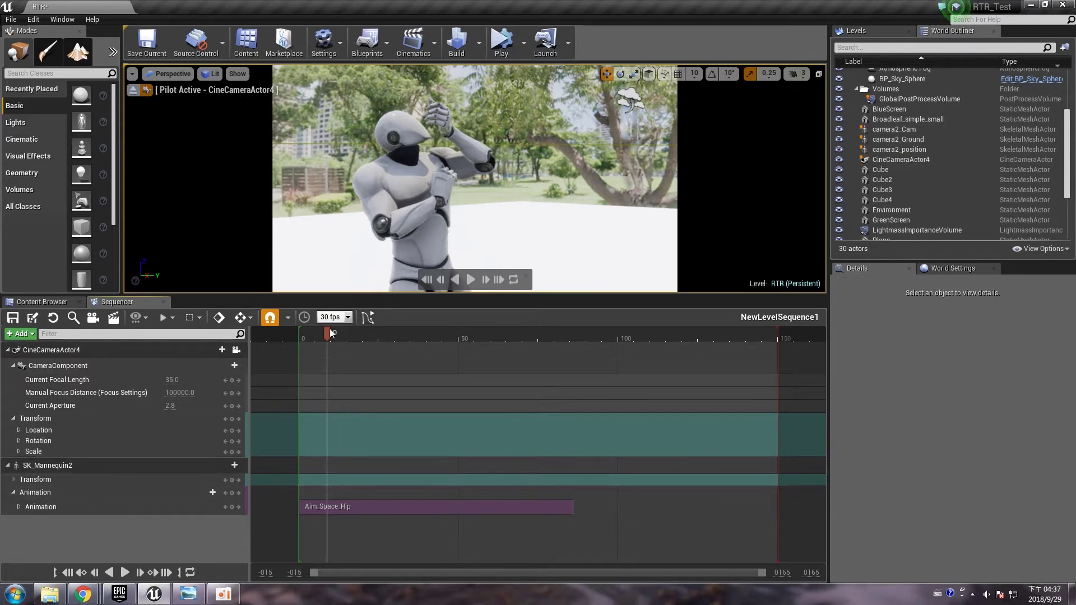
Step: Move the playhead to frame 1 and import tutorial_cam.fbx onto CineCameraActor4's CameraComponent track
drag(327, 336, 301, 336)
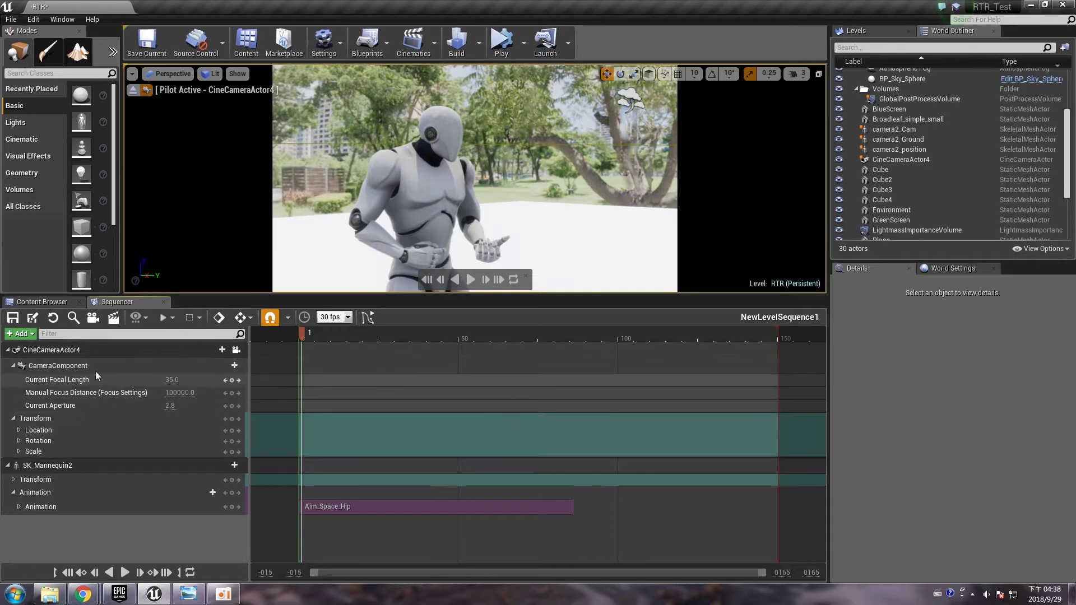
click(61, 366)
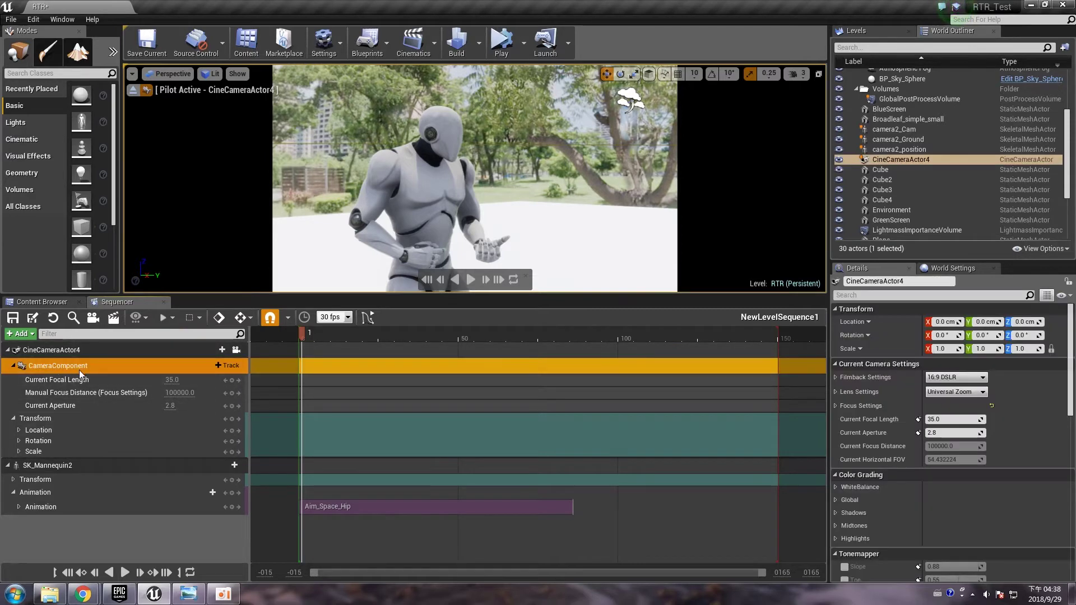
right_click(69, 368)
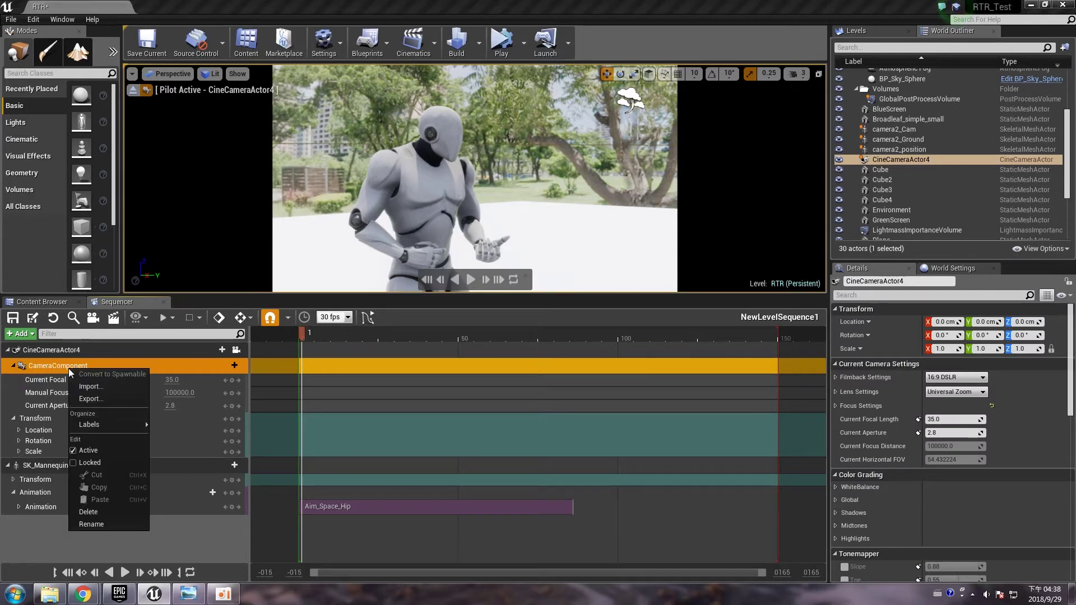
click(107, 388)
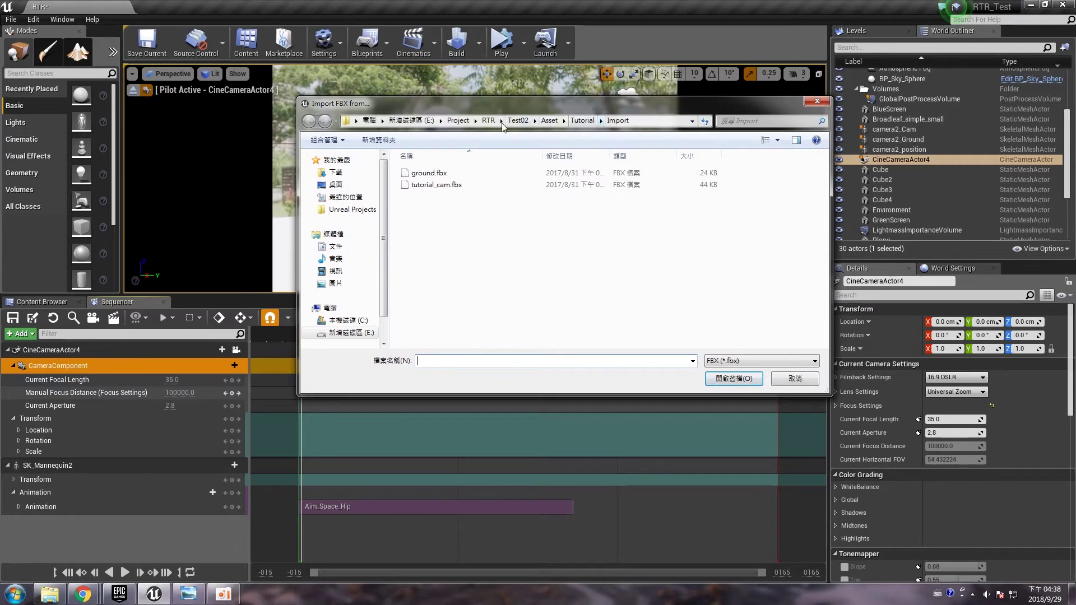
click(418, 186)
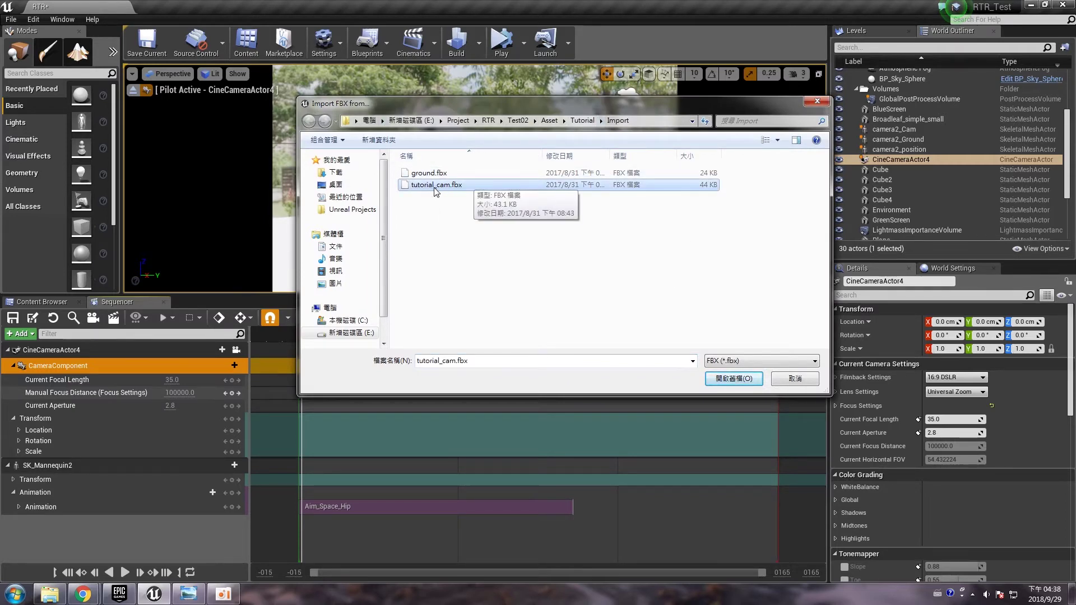
double_click(434, 187)
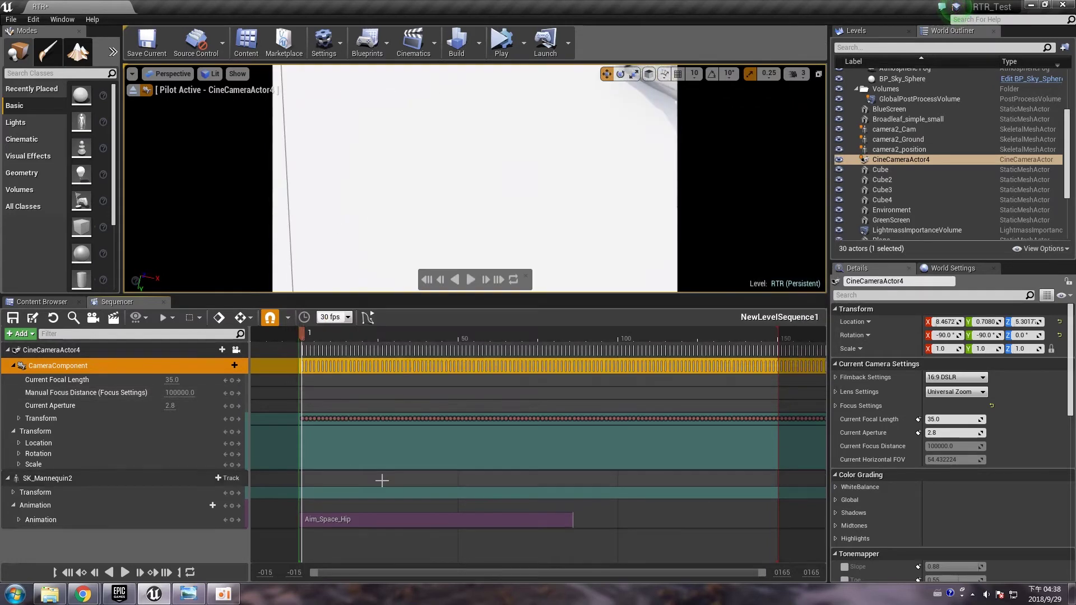
Step: Release the viewport from CineCameraActor4, focus the view on the camera and expand the CameraComponent's Transform track
click(236, 350)
key(f)
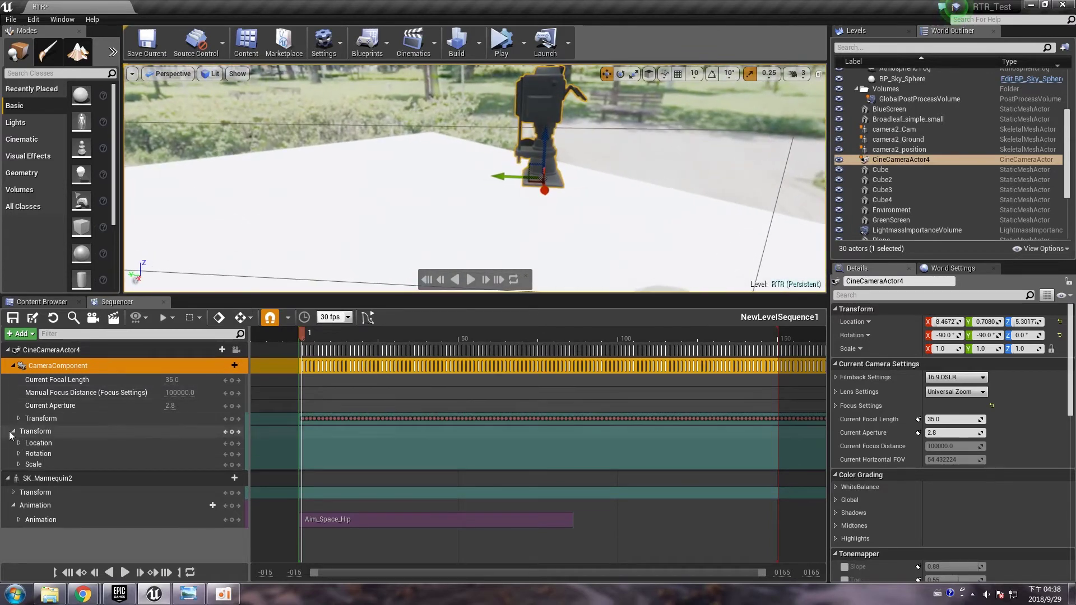
click(18, 419)
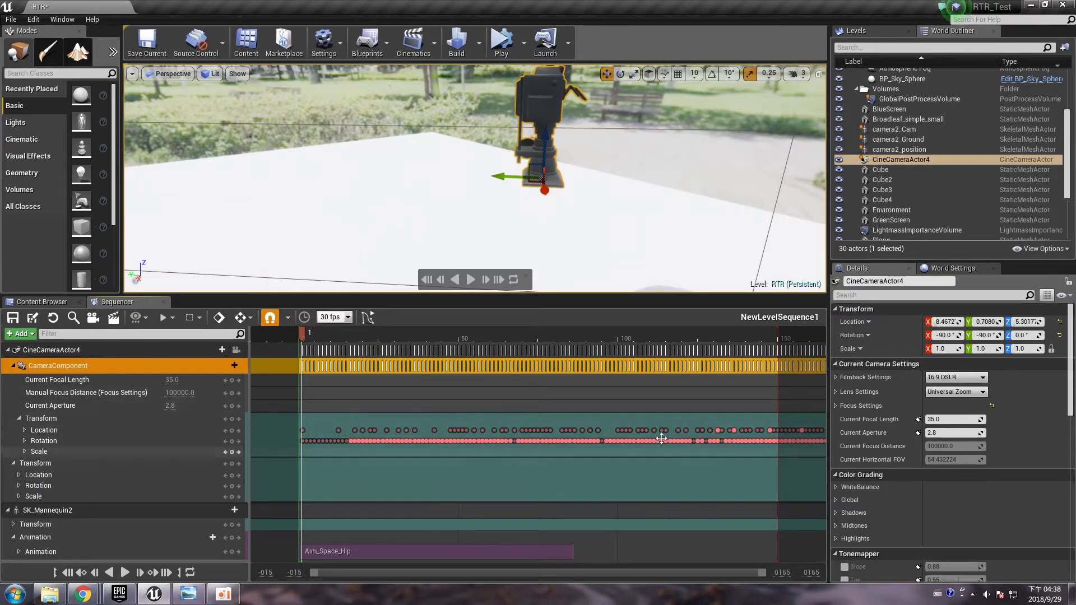
Step: Scrub through the sequence to examine the imported camera motion from outside, returning the playhead to frame 0
scroll(415, 338, down, 2)
drag(315, 334, 565, 334)
alt+drag(532, 225, 375, 224)
drag(530, 337, 429, 349)
right_drag(477, 213, 476, 235)
mouse_move(606, 234)
right_down()
mouse_move(604, 188)
mouse_move(606, 233)
right_up()
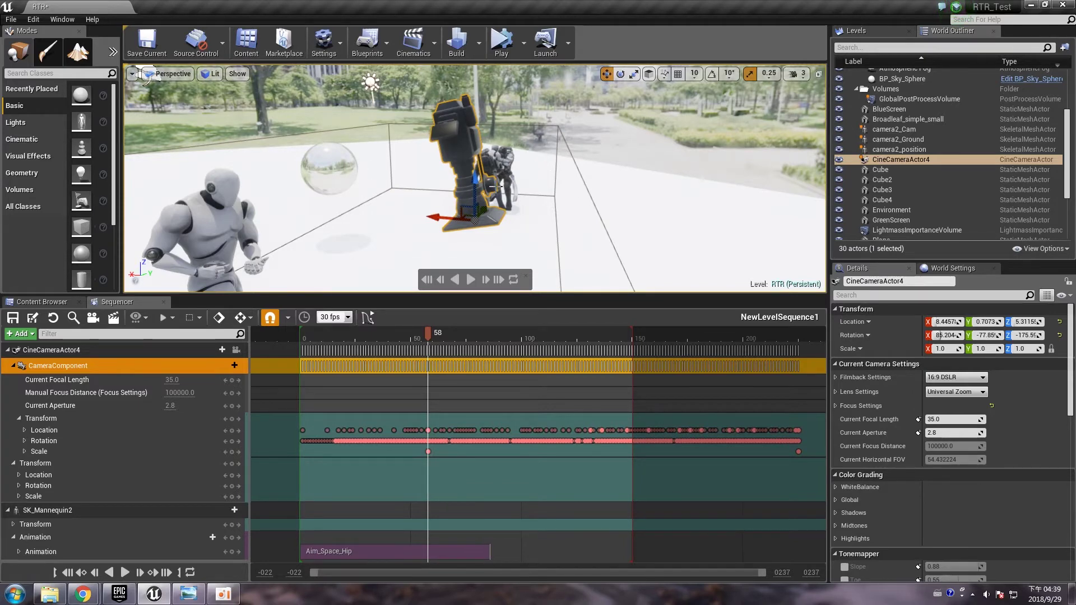
right_drag(487, 178, 456, 180)
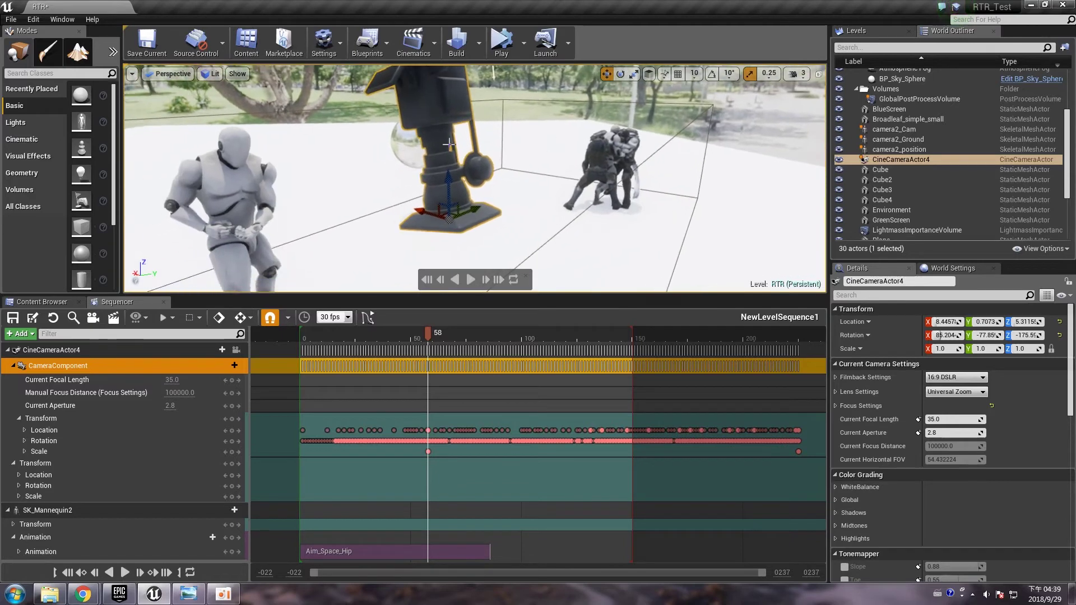
mouse_move(465, 142)
right_down()
mouse_move(477, 139)
mouse_move(454, 139)
mouse_move(460, 125)
right_up()
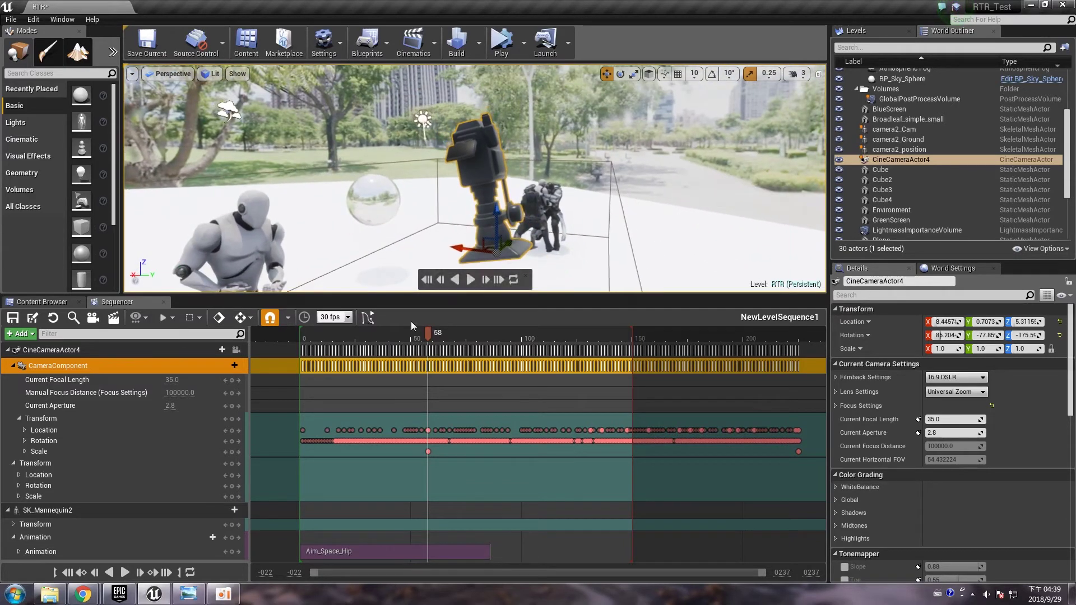
drag(419, 331, 300, 367)
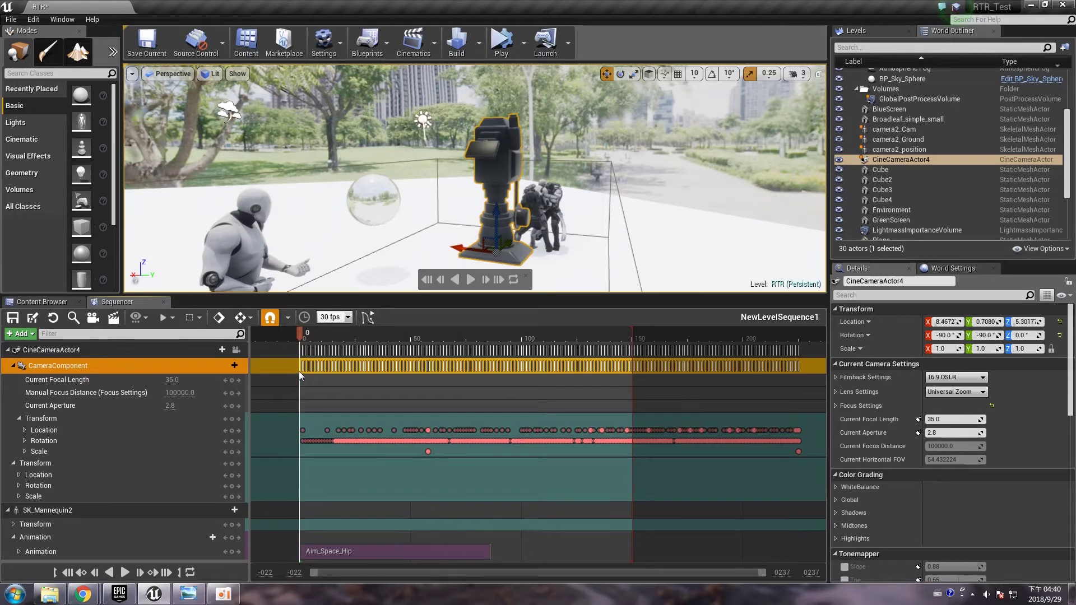
right_drag(454, 290, 454, 290)
key(s)
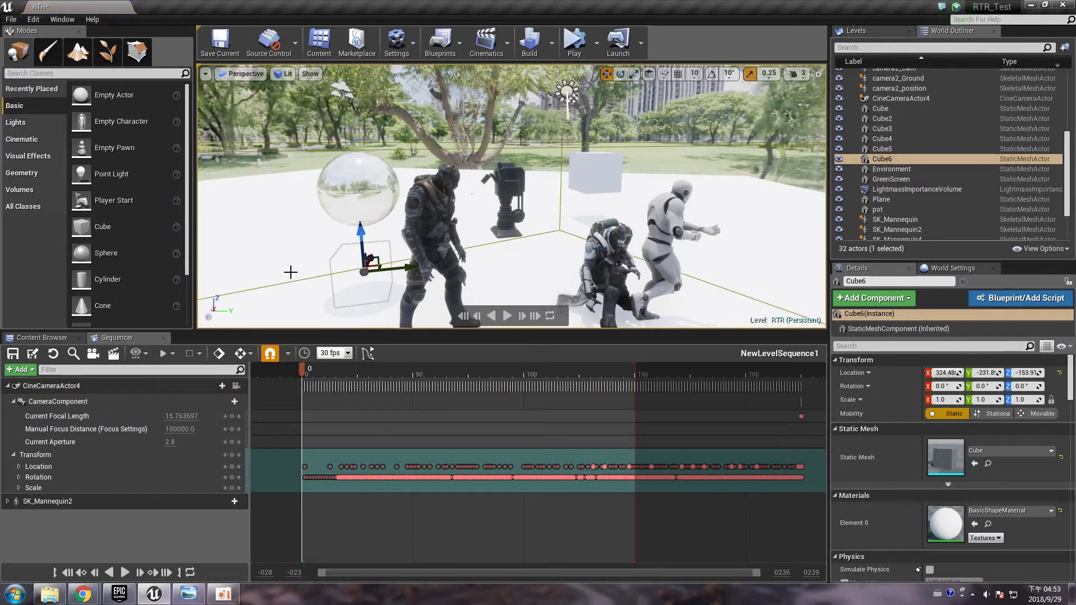
Step: Add Cube6 to the sequence and expand its Transform track down to the individual Location values
right_click(63, 542)
mouse_move(156, 398)
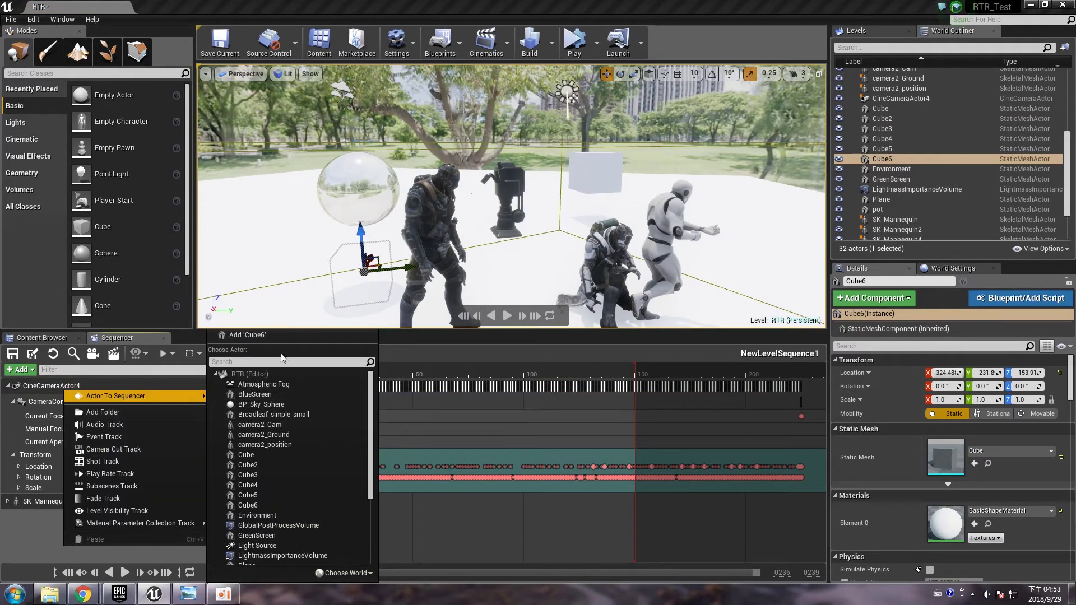
click(275, 336)
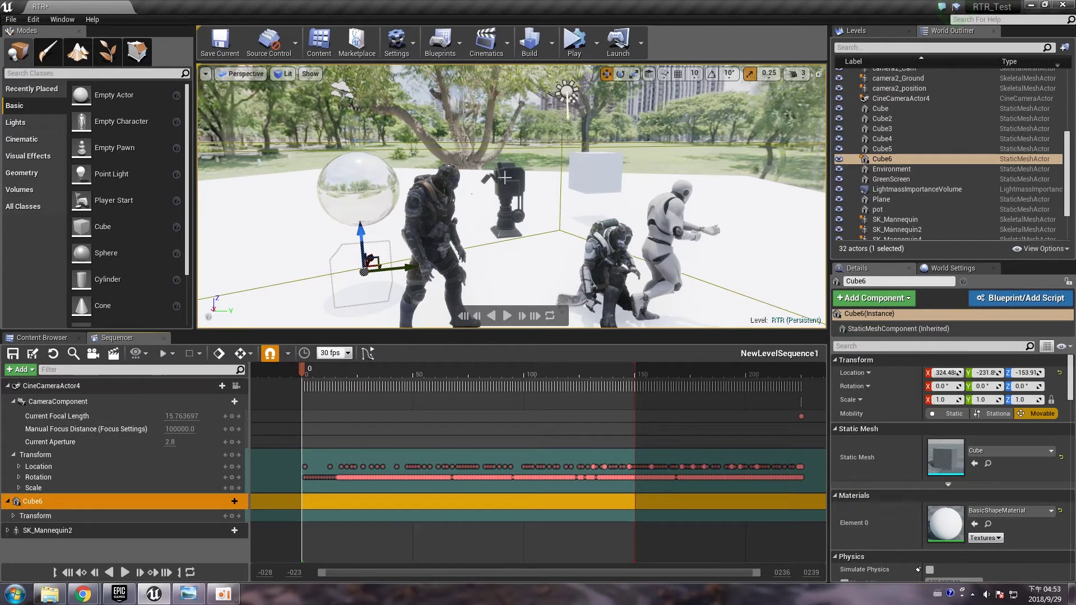
click(14, 516)
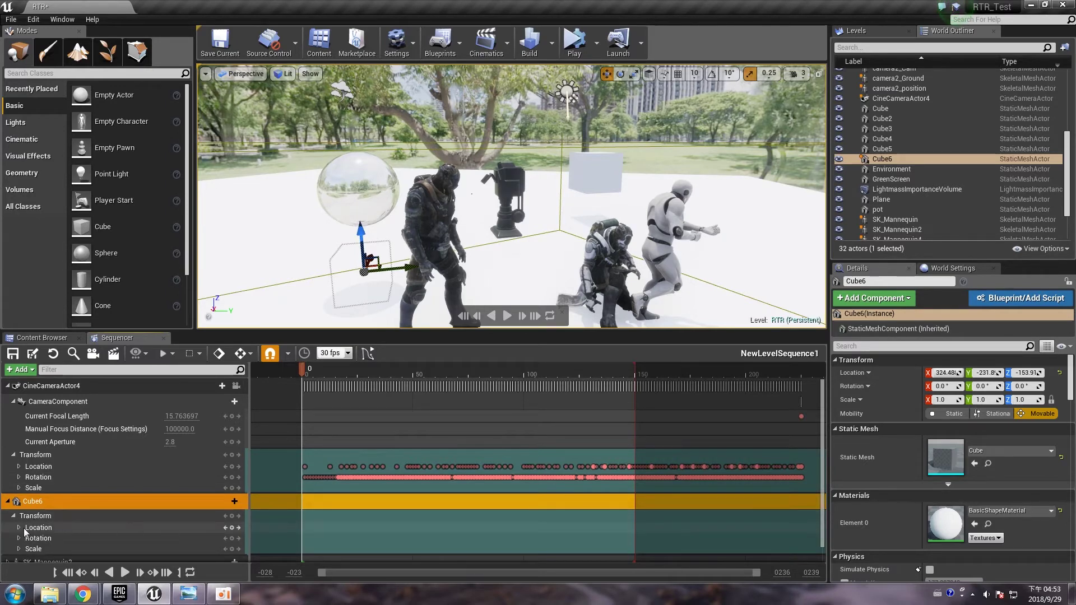
click(19, 527)
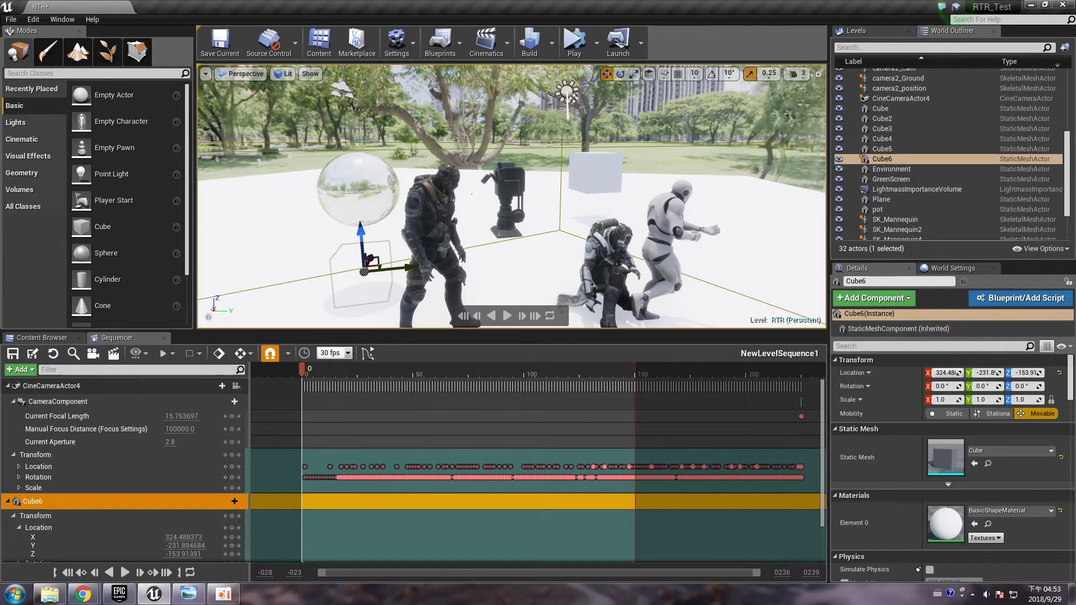
Step: Copy CineCameraActor4's X location into Cube6's Location X in the sequence, 8.467275
click(147, 386)
scroll(198, 454, down, 2)
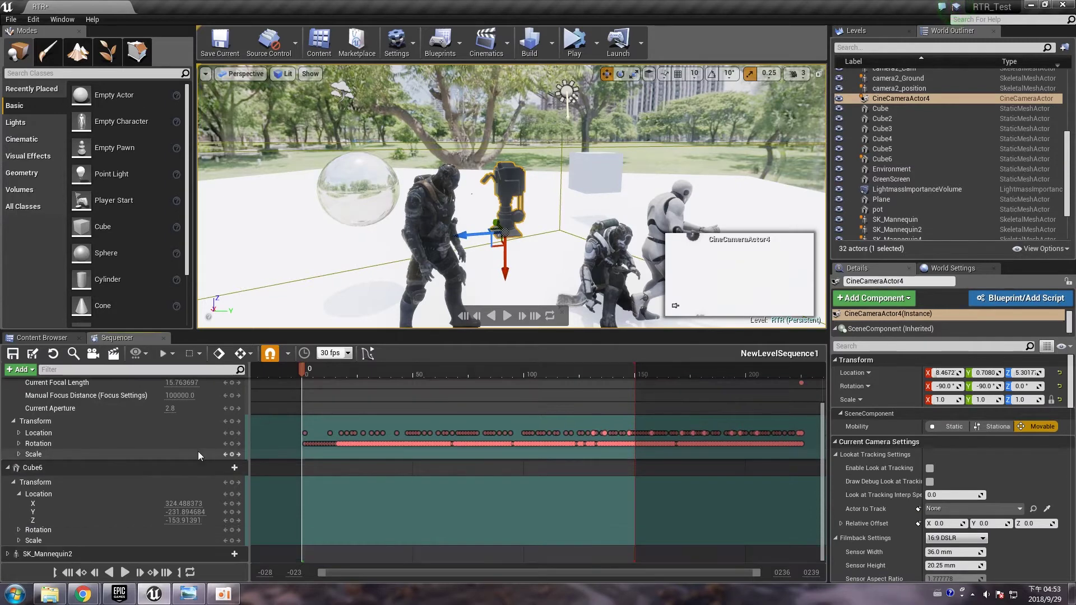
click(946, 373)
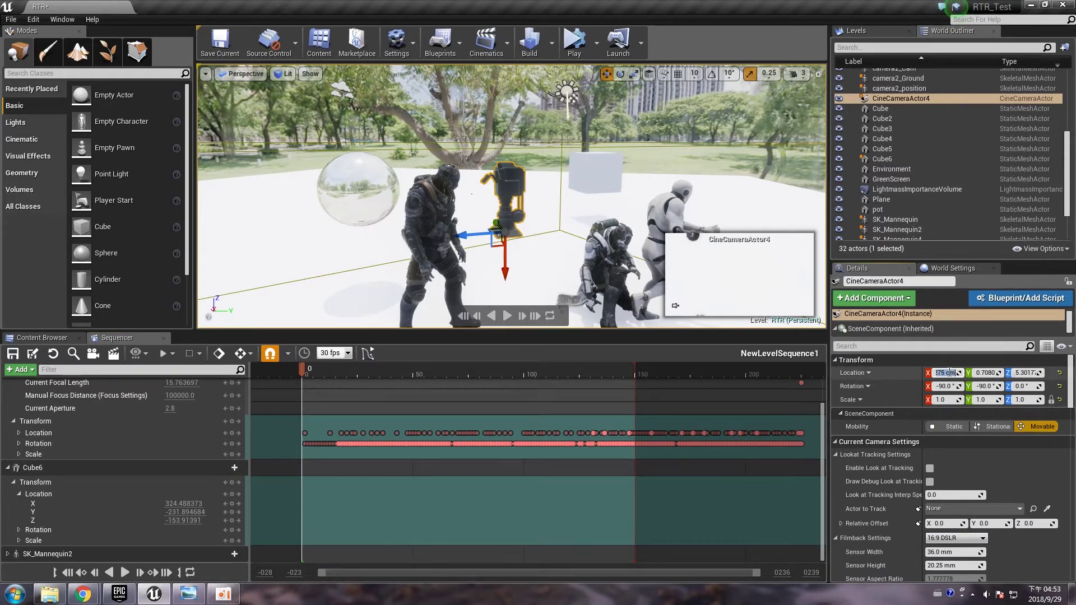
key(ctrl+c)
click(188, 504)
key(ctrl+v)
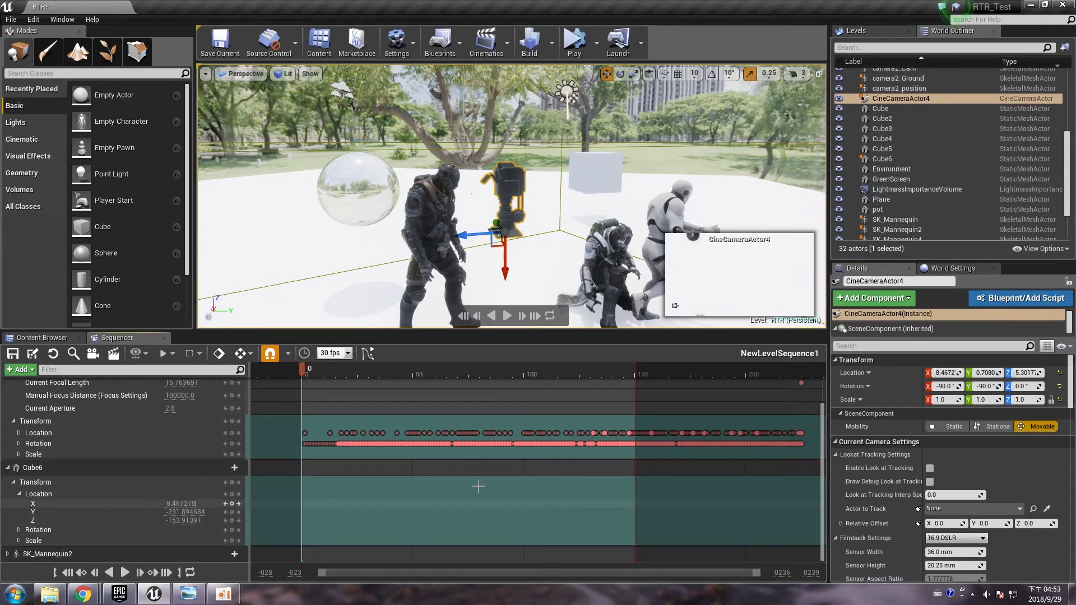
Step: Copy CineCameraActor4's Y location into Cube6's Location Y in the sequence, 0.708076
click(985, 373)
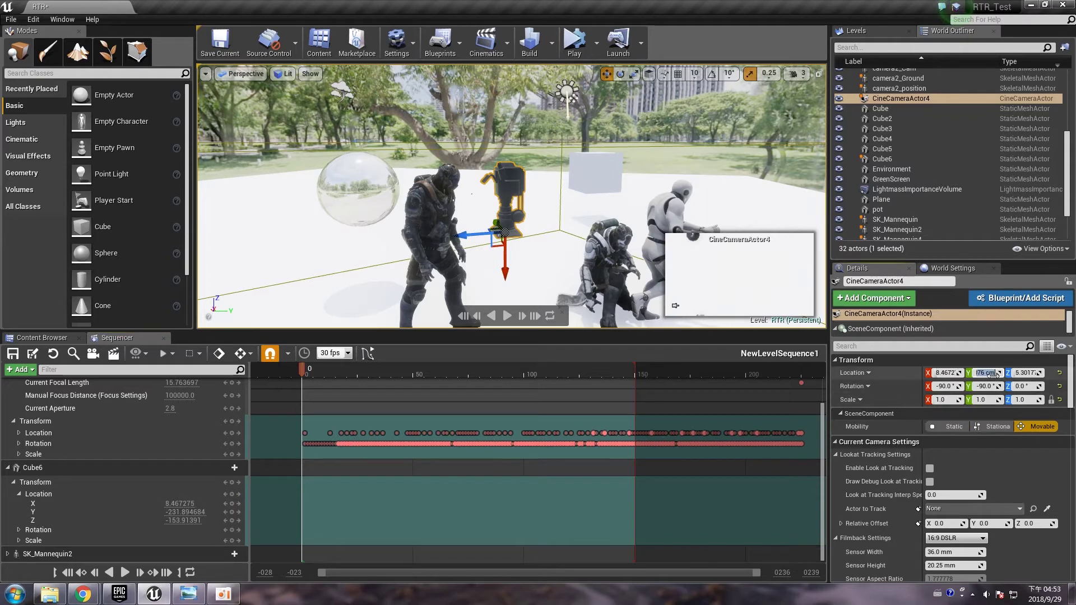
key(ctrl+c)
click(182, 512)
key(ctrl+v)
key(Return)
Step: Copy CineCameraActor4's Z location into Cube6's Location Z in the sequence, 5.301779
click(1023, 372)
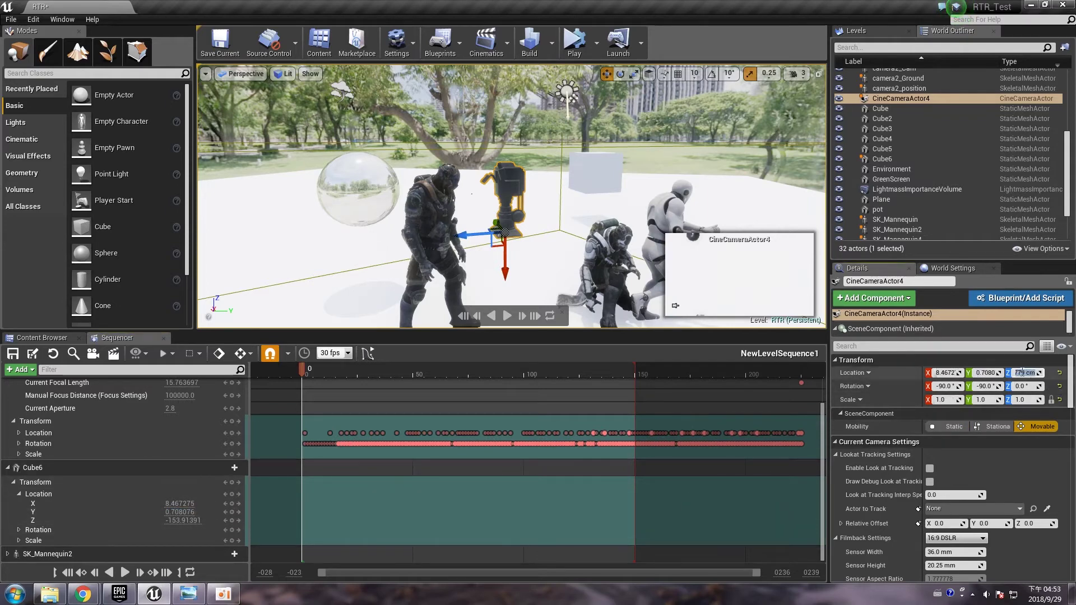
key(ctrl+c)
click(181, 520)
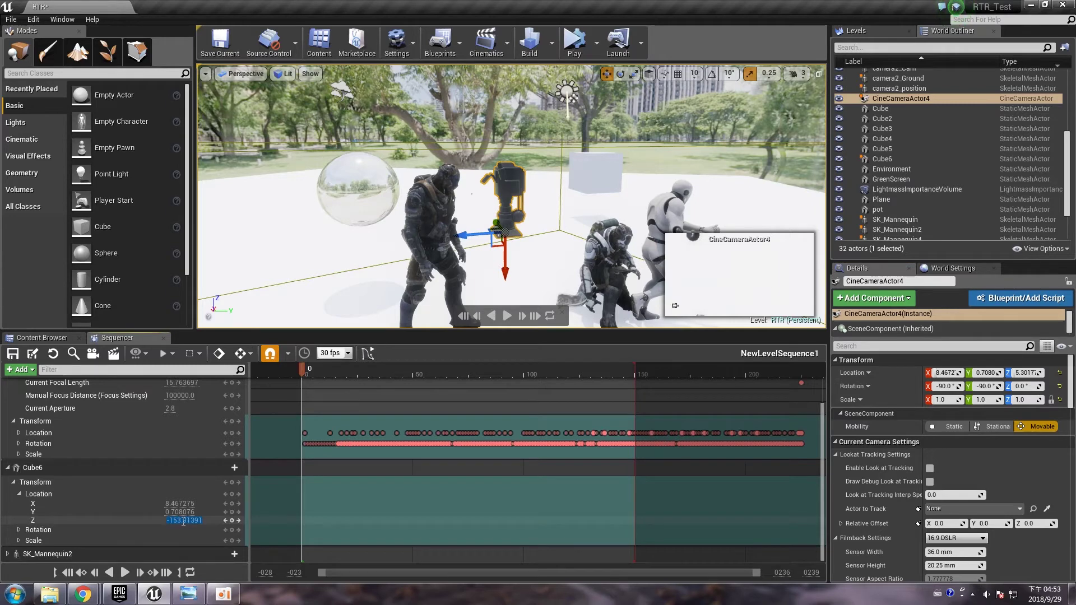
key(ctrl+v)
key(Return)
Step: Hide Cube6 in the level by turning off its Visible rendering option
click(45, 465)
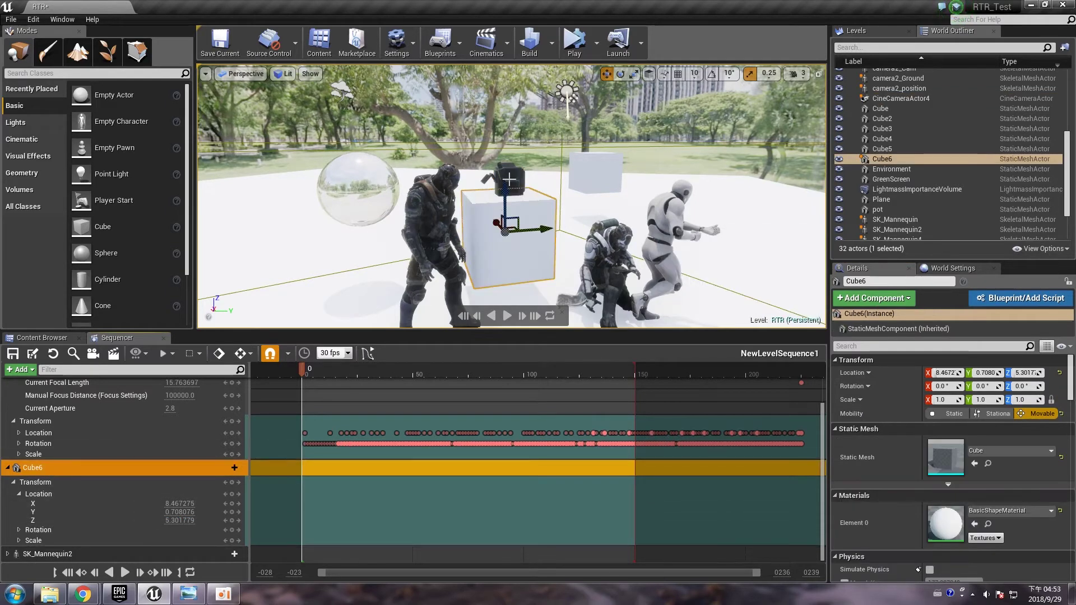
scroll(918, 569, down, 10)
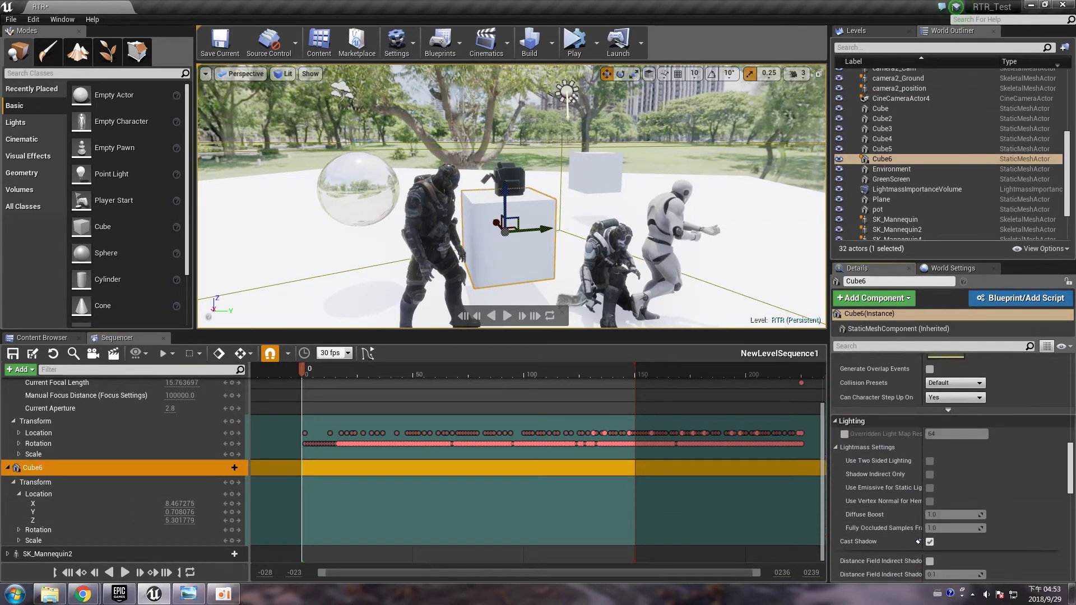
scroll(918, 542, down, 10)
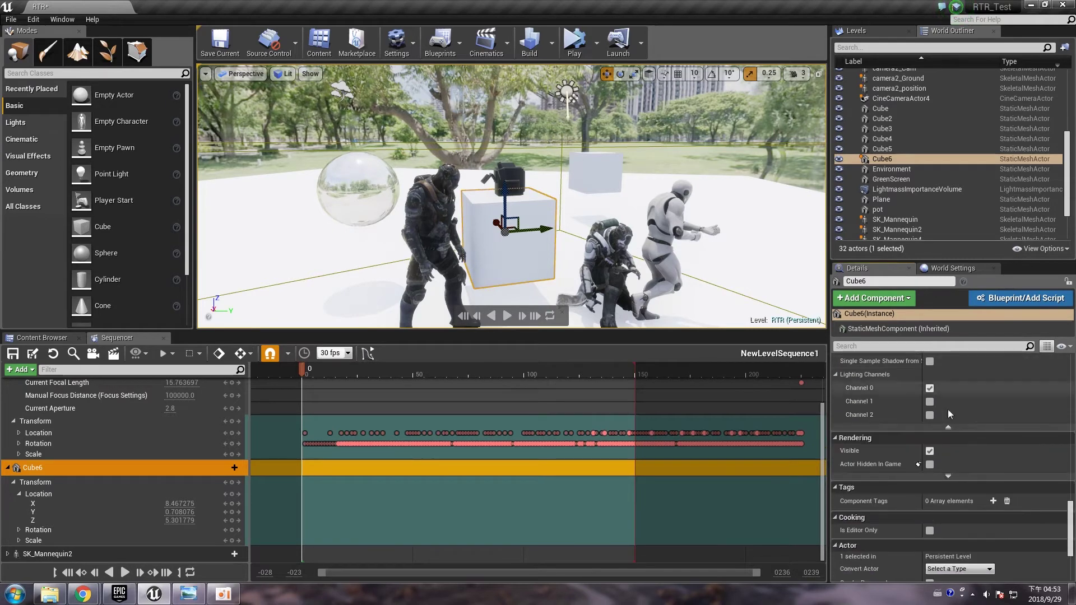
click(930, 450)
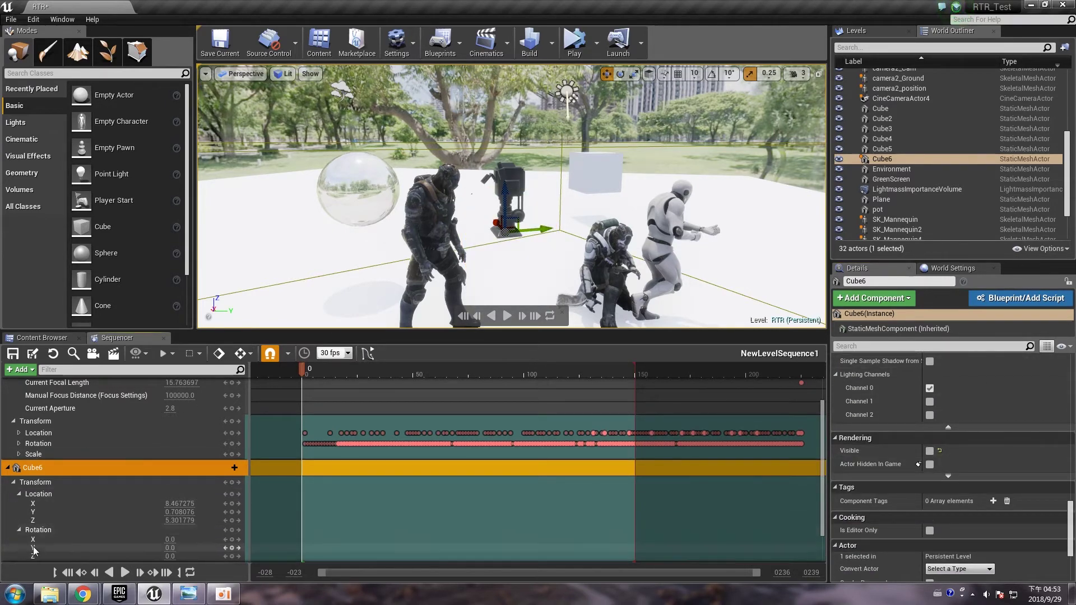
Step: Add an Attach track to CineCameraActor4 in the sequence with Cube6 as the parent actor
scroll(180, 468, up, 2)
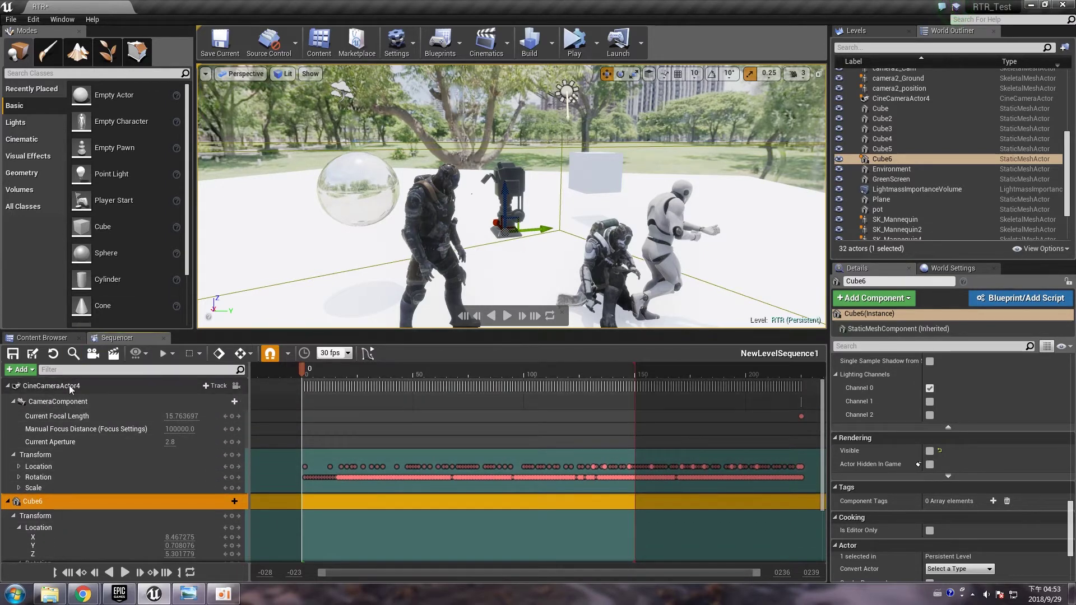
click(222, 385)
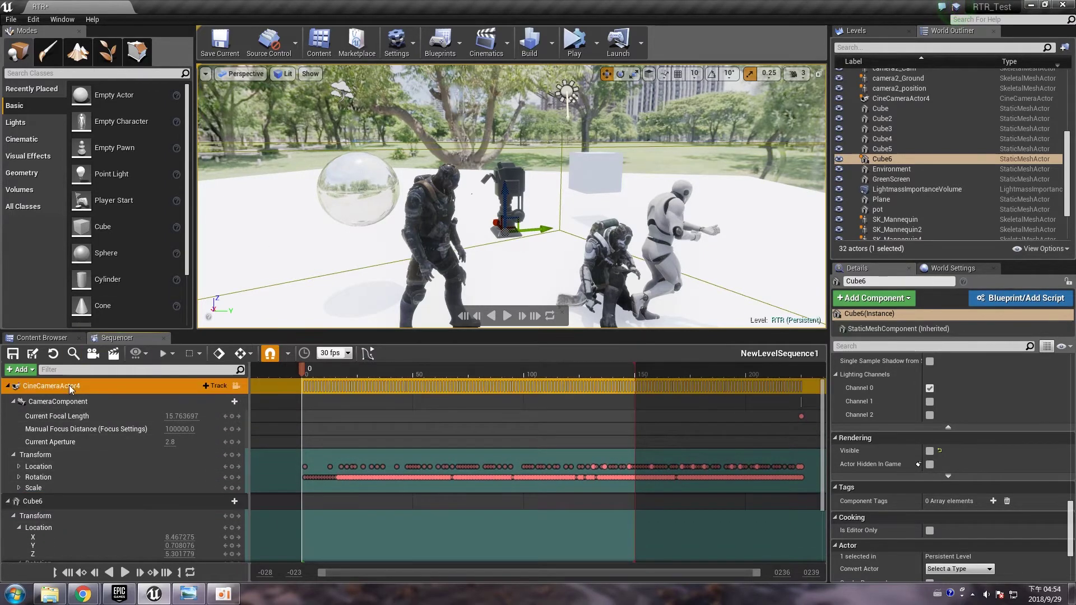
click(219, 385)
mouse_move(224, 407)
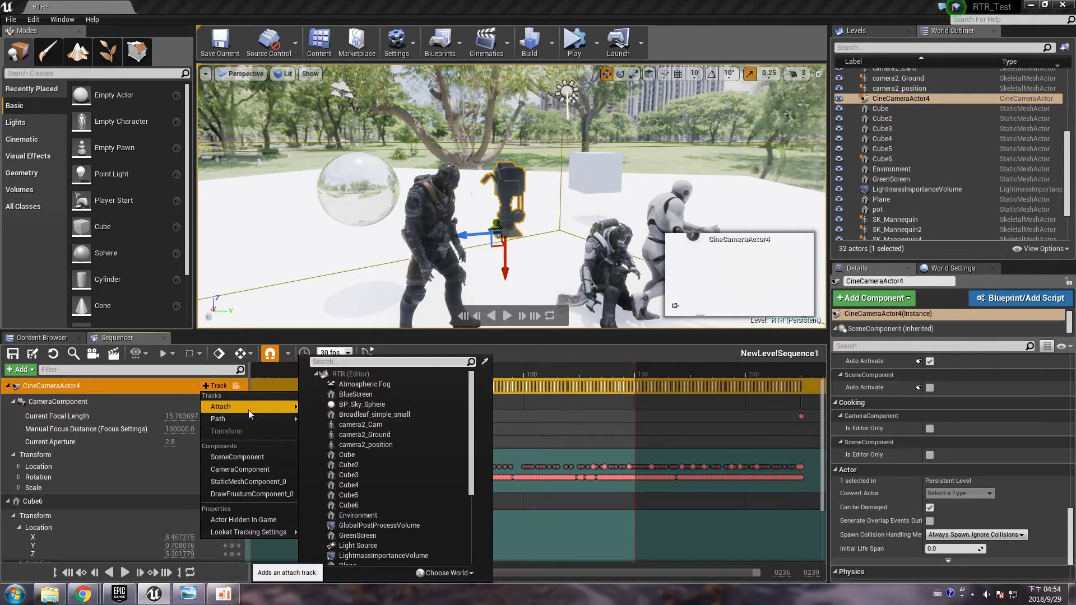
text(cube)
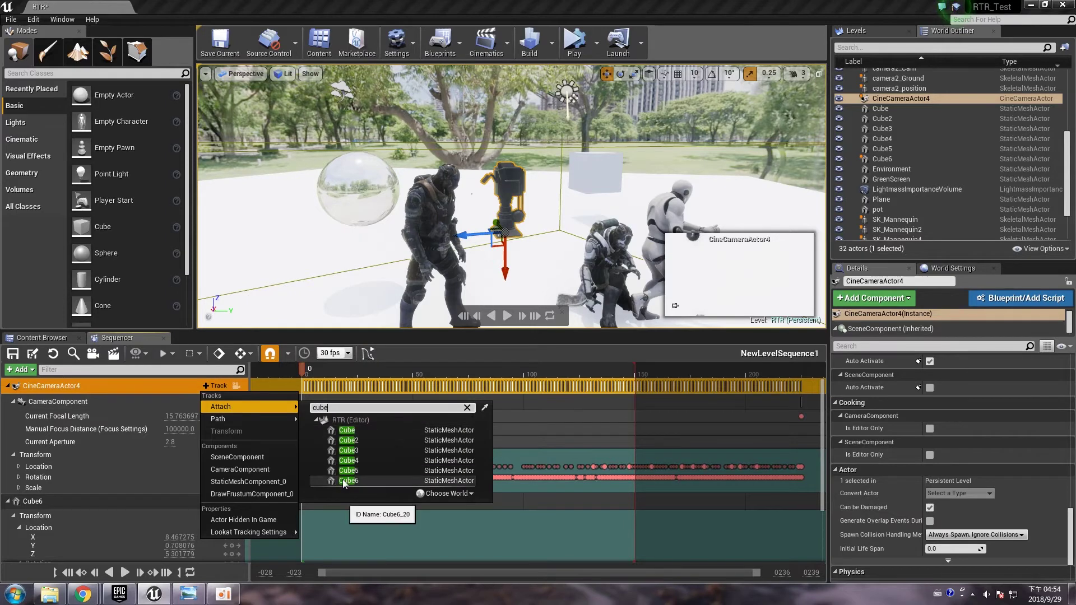
click(345, 480)
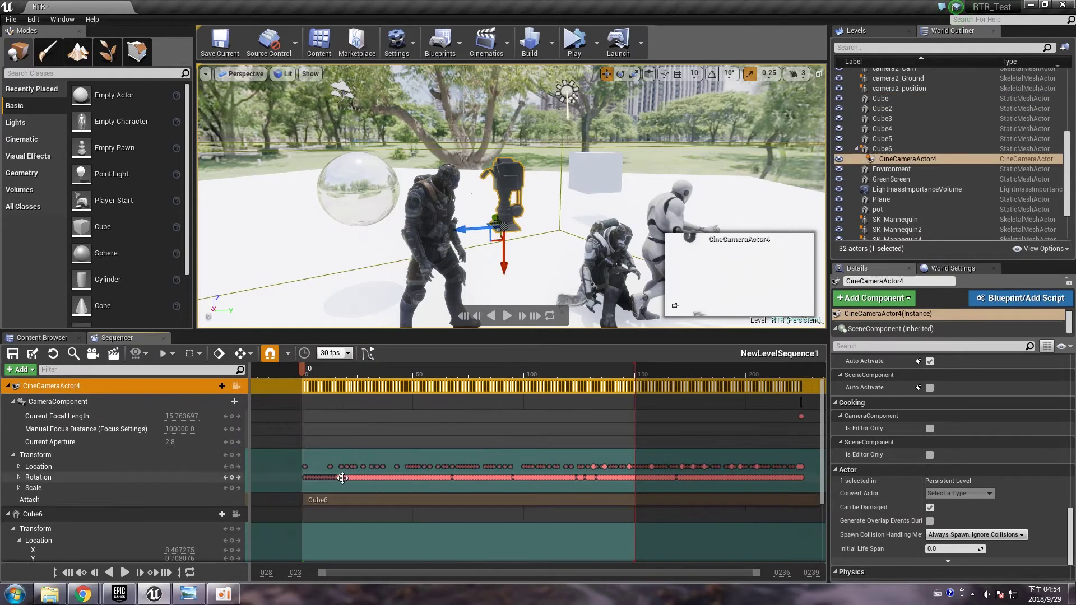
Step: Set Cube6's Rotation X to 90 in the sequence to turn the attached camera upright
scroll(67, 527, down, 3)
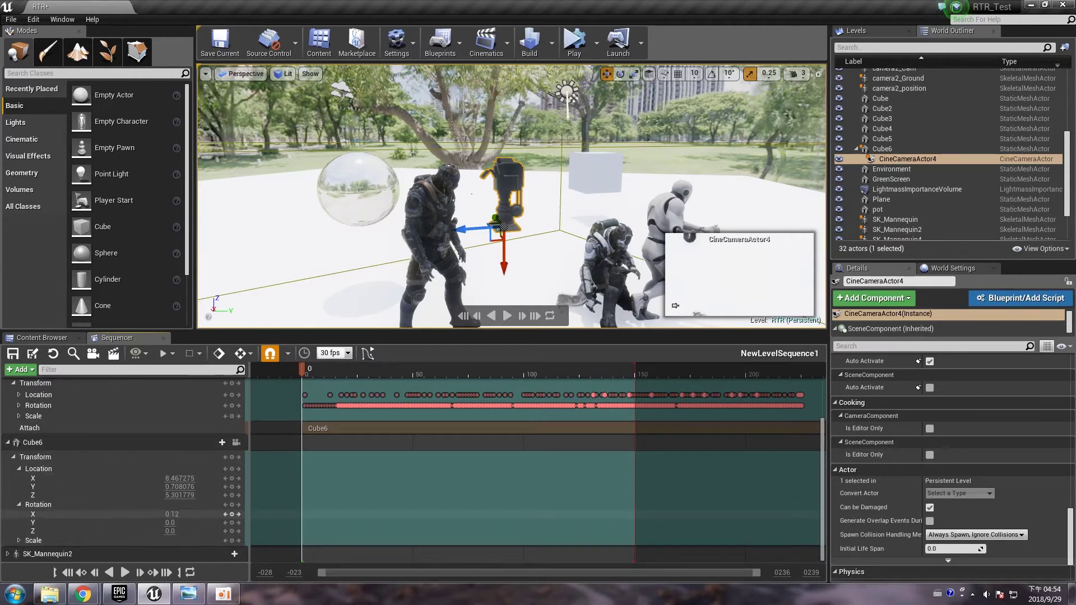
drag(173, 514, 177, 515)
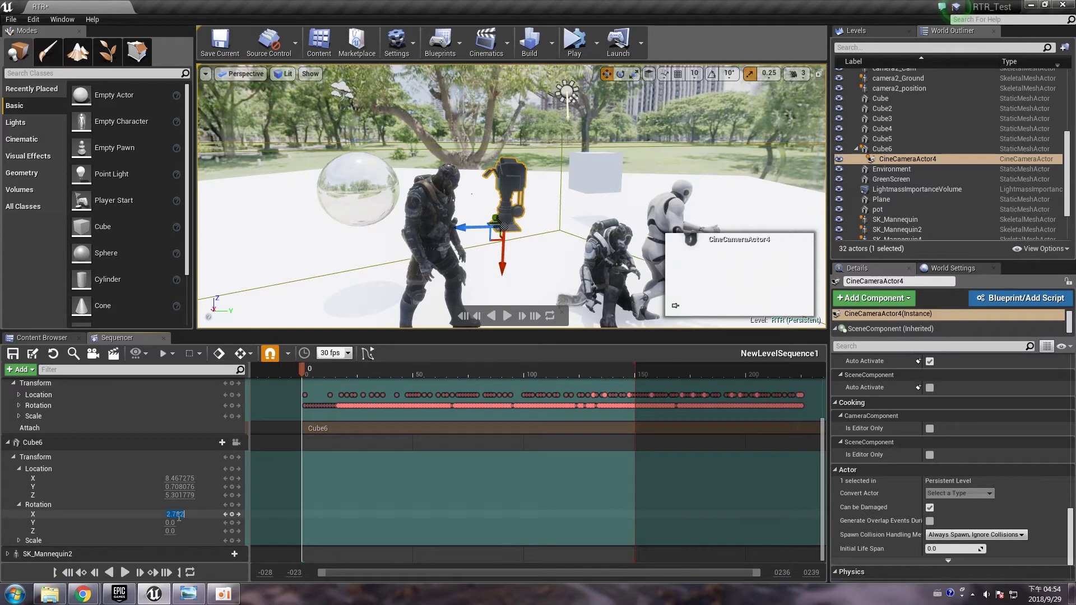
text(90)
key(Return)
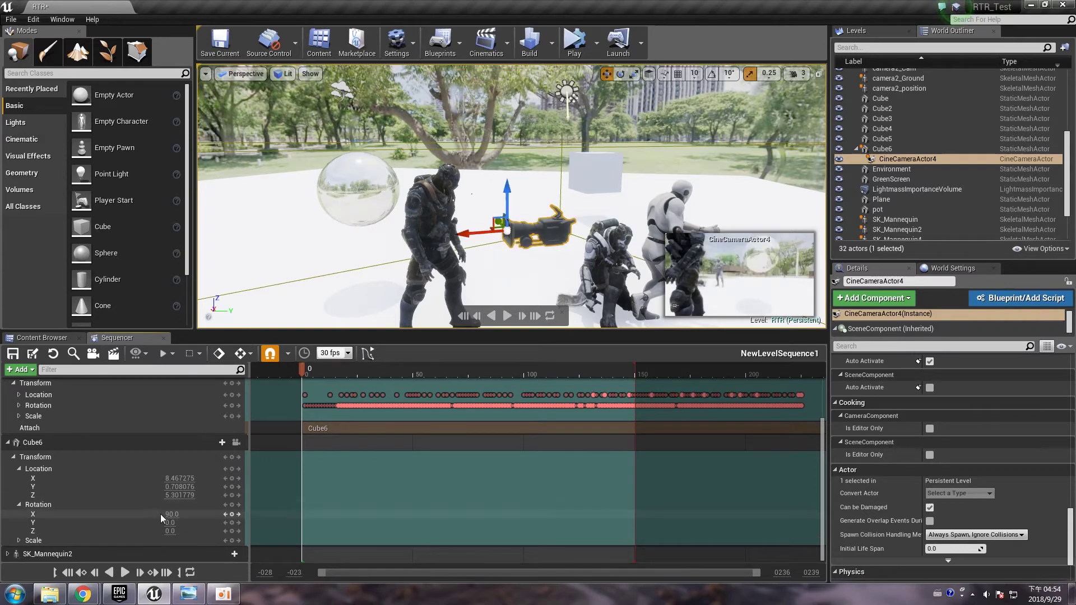
Step: Set Cube6's Rotation Z to 120 in the sequence
mouse_move(303, 370)
mouse_down()
mouse_move(552, 376)
mouse_move(307, 374)
mouse_move(306, 388)
mouse_up()
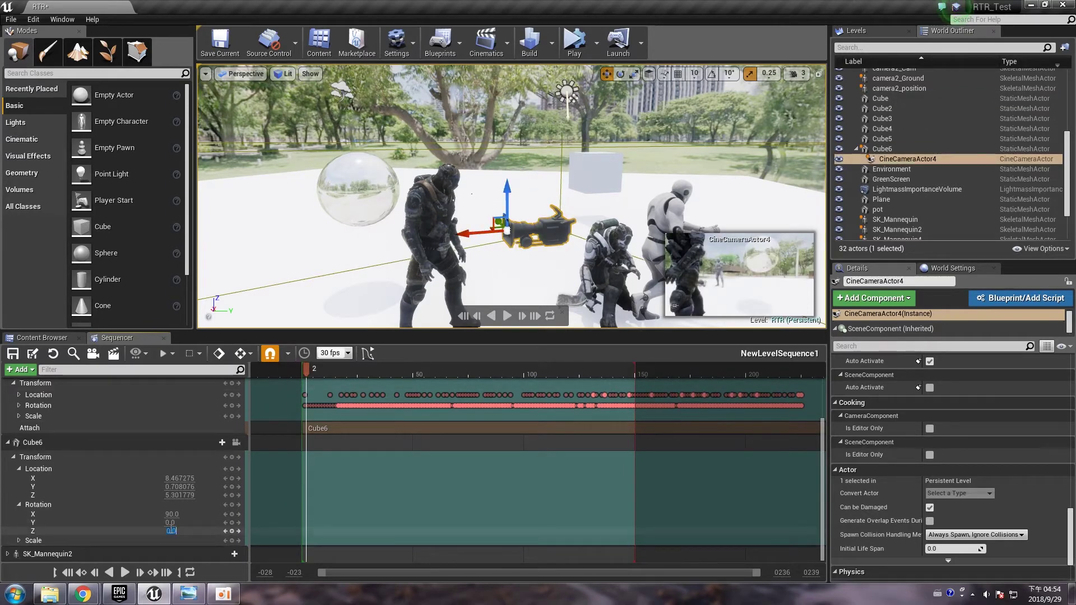
text(120)
key(Return)
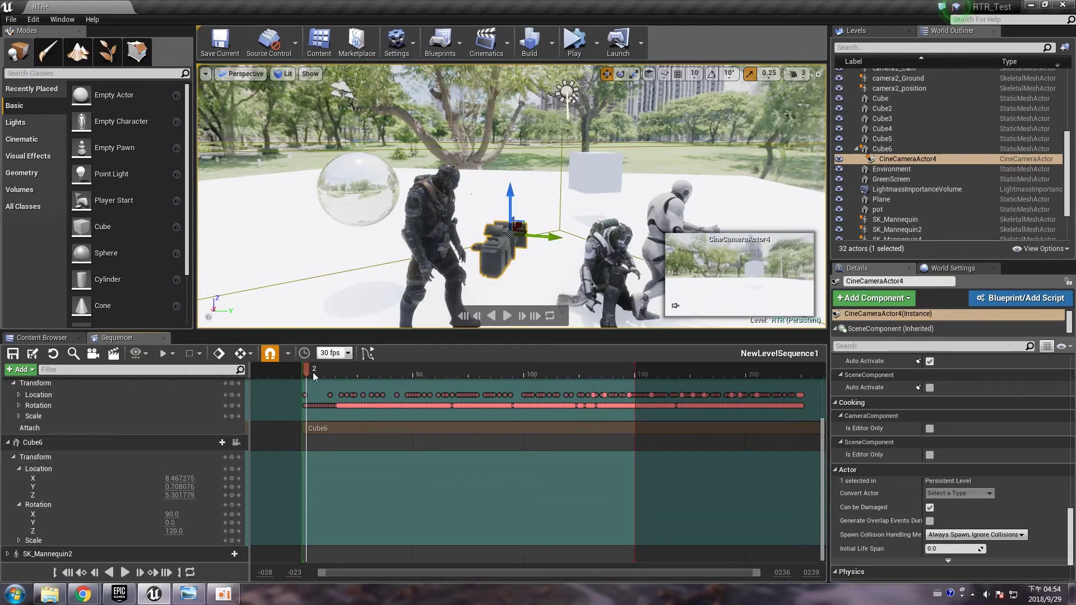
Step: Scrub the sequence to frame 140 to check the attached camera's orientation, and close the Sequencer
drag(309, 370, 614, 384)
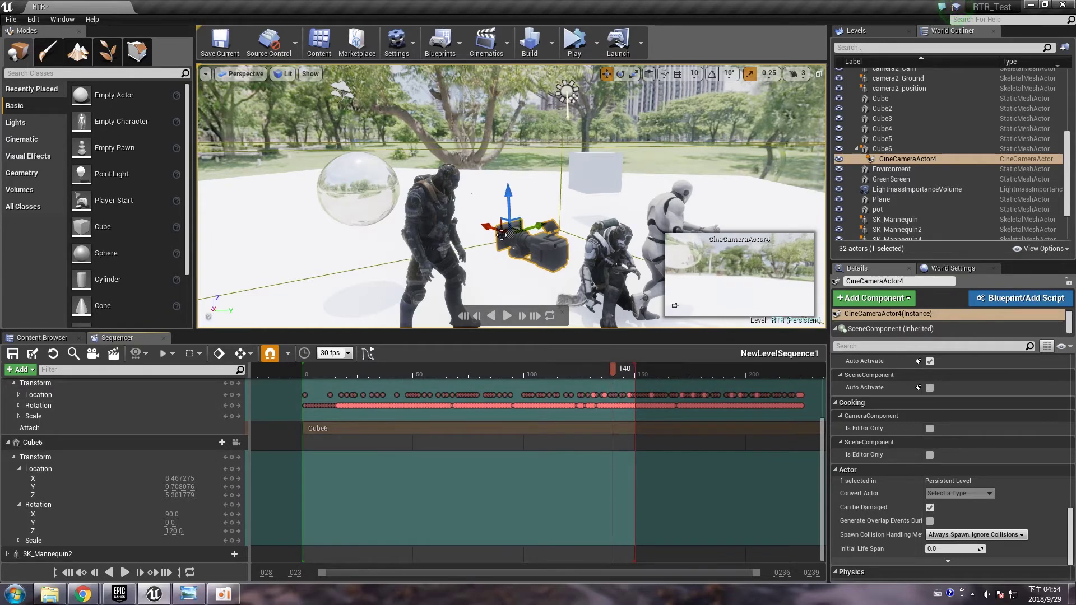
right_drag(504, 191, 503, 255)
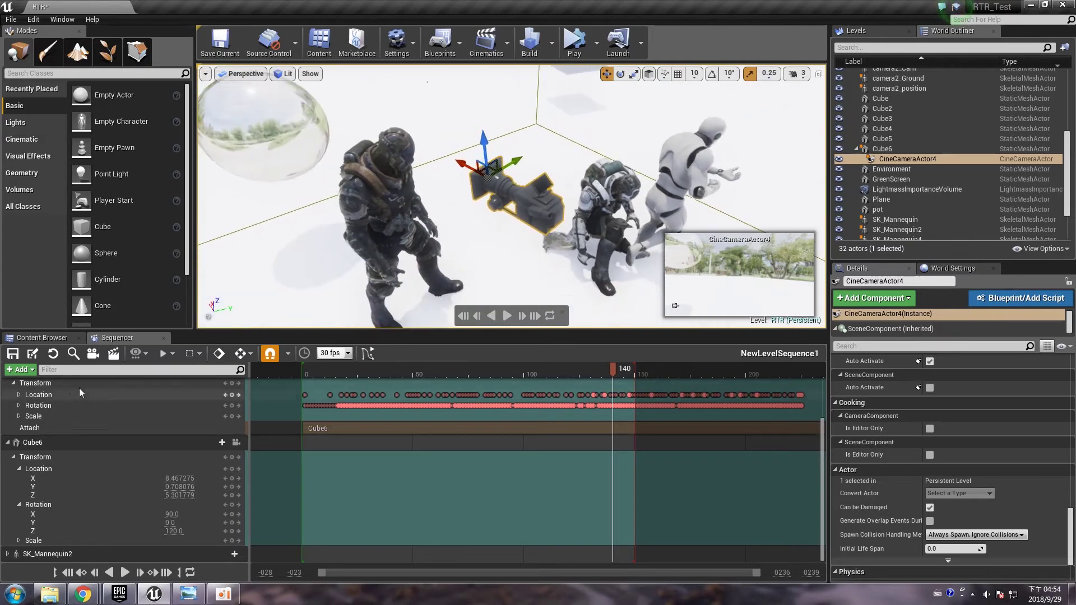
click(164, 339)
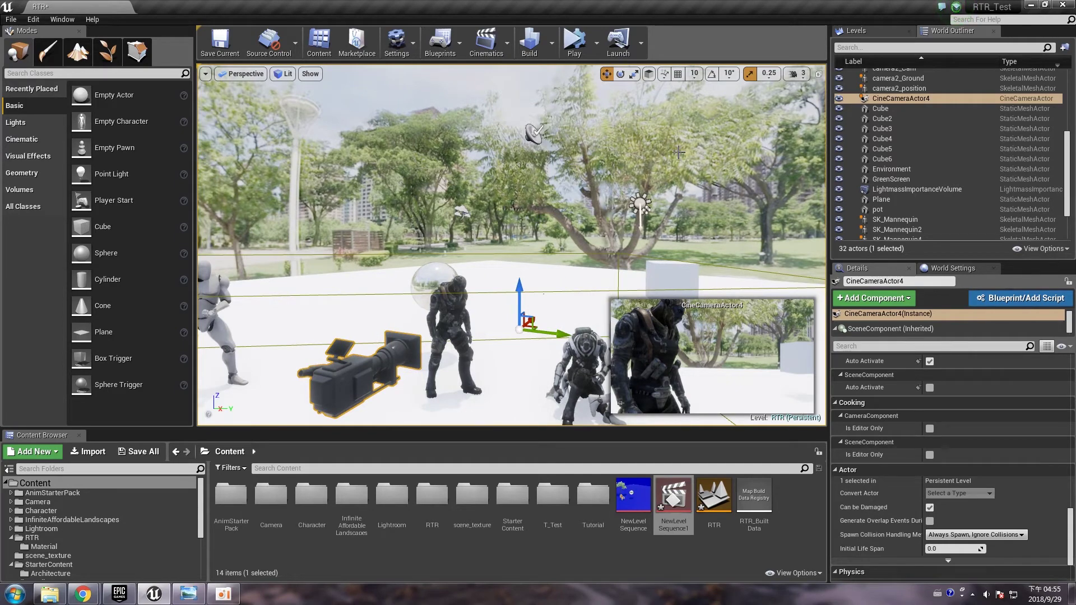
Step: Find the GreenScreen actor by searching for "gre" and turn on its Visible rendering option
right_drag(679, 152, 679, 132)
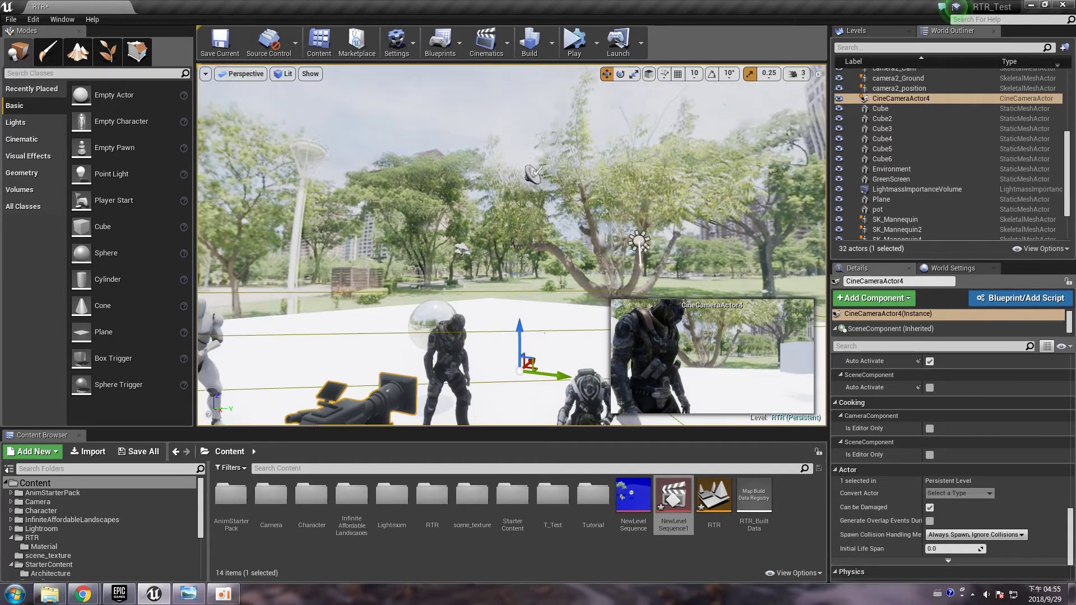
click(866, 48)
text(gre)
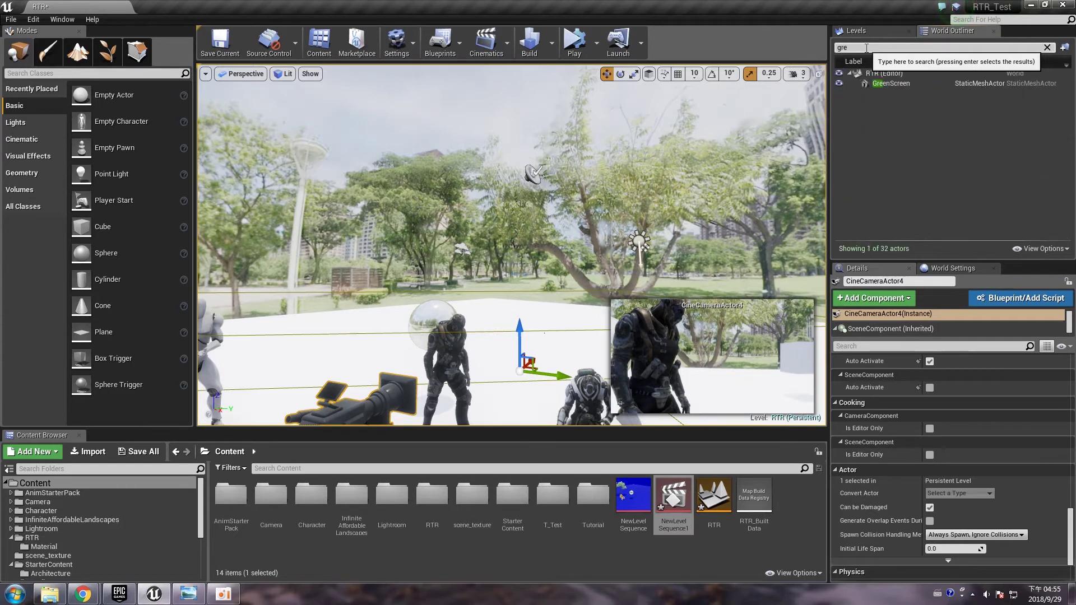
click(906, 85)
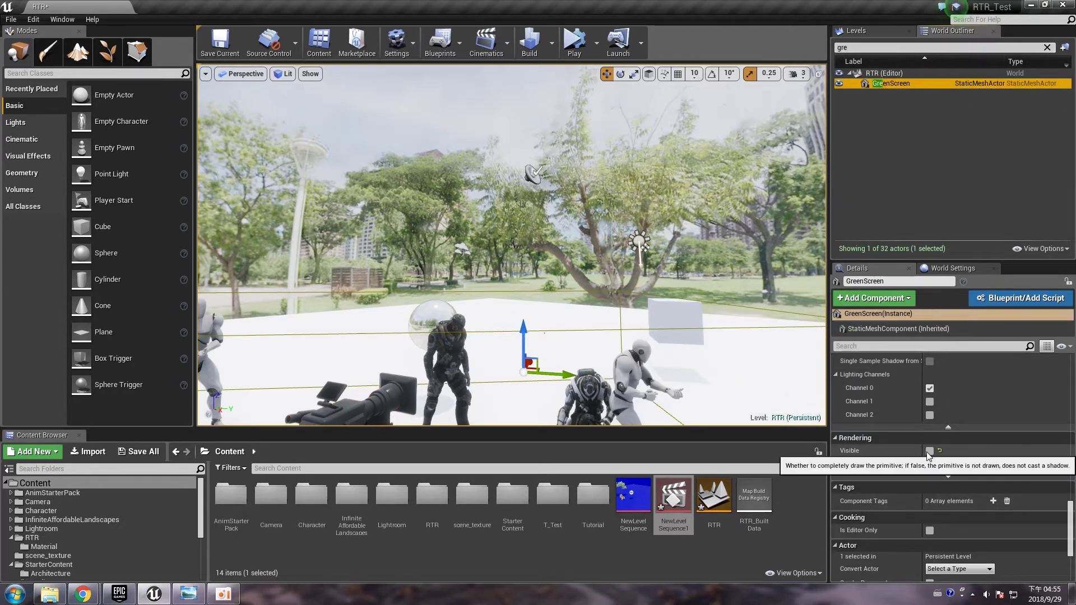
click(930, 451)
mouse_move(571, 266)
right_down()
mouse_move(572, 289)
mouse_move(579, 255)
right_up()
scroll(1009, 426, up, 10)
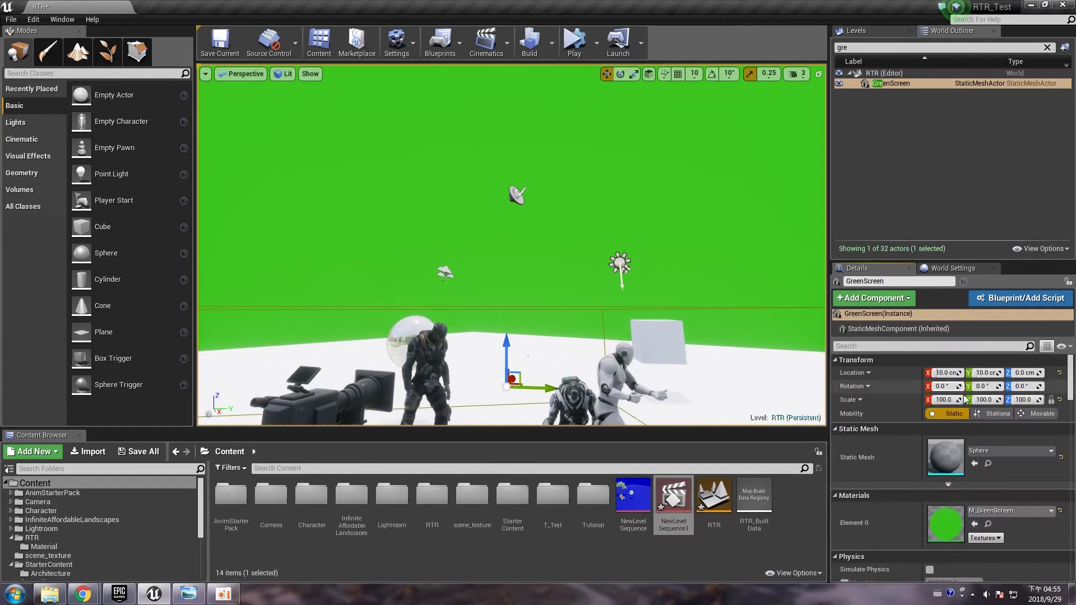
Step: Open the M_GreenScreen material assigned to GreenScreen and examine its constant colour in the Color Picker
right_drag(556, 147, 558, 193)
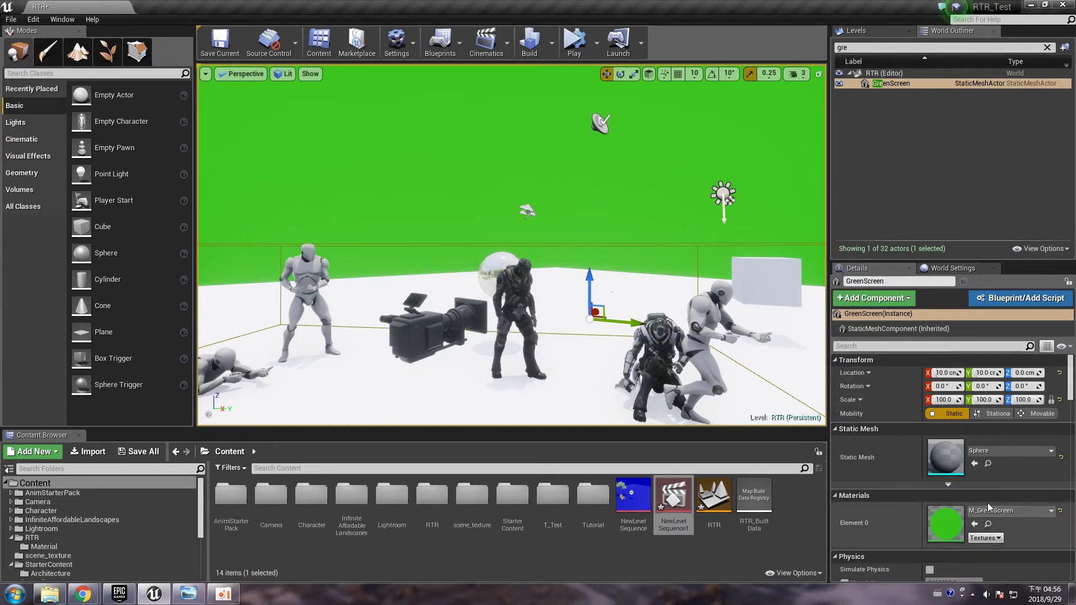
scroll(986, 457, down, 2)
scroll(986, 458, down, 2)
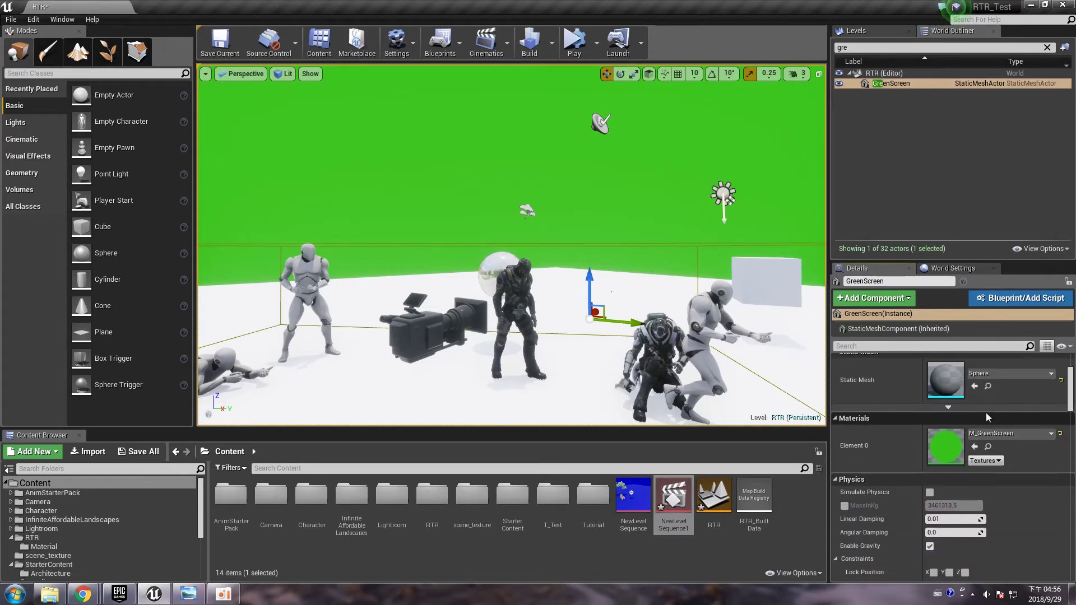
double_click(946, 450)
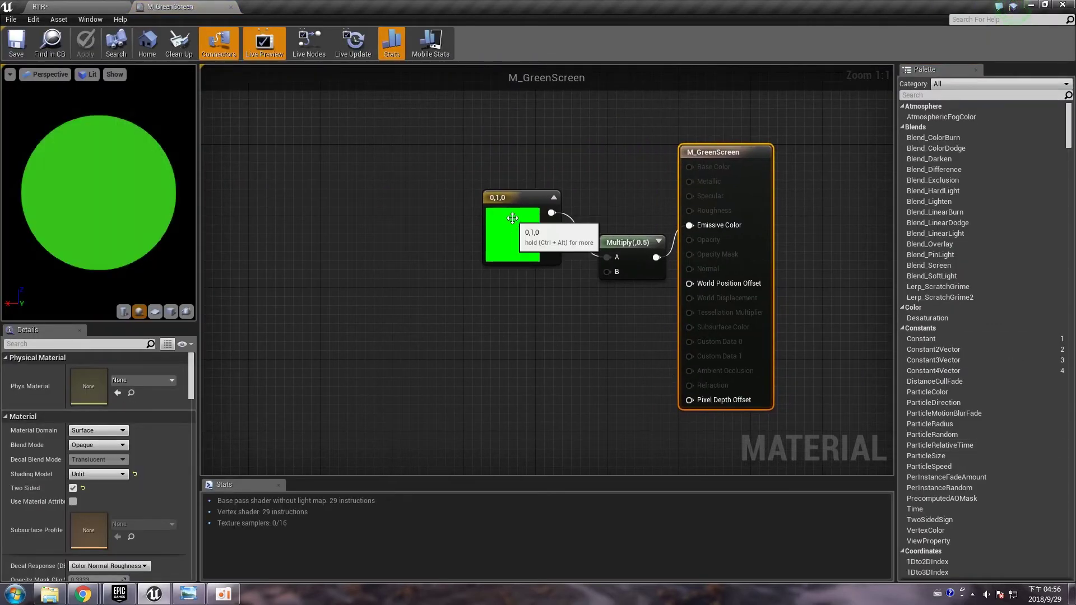
click(518, 239)
double_click(519, 239)
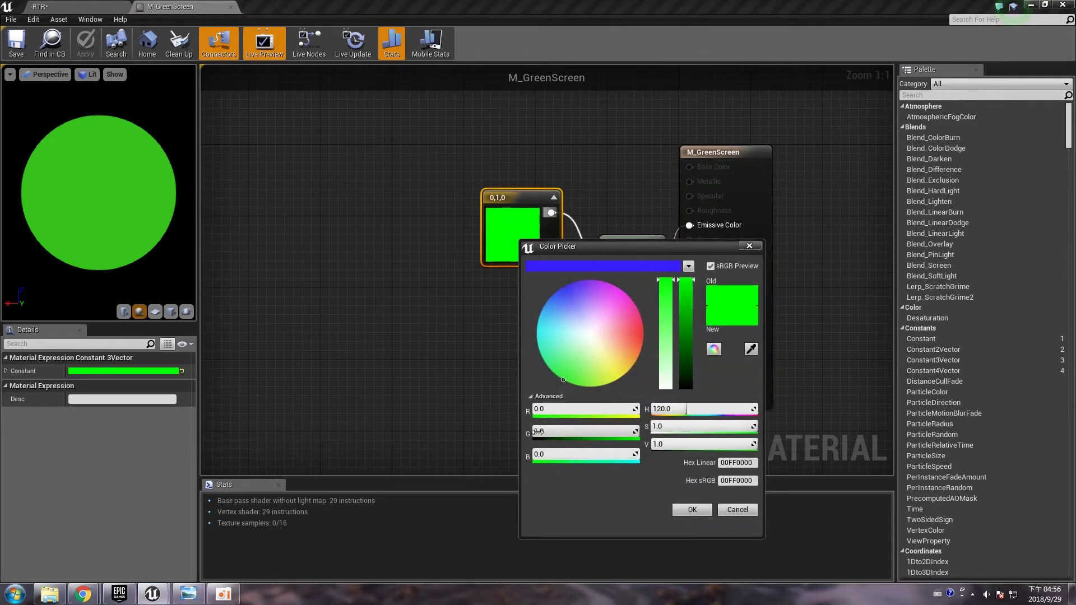
click(691, 510)
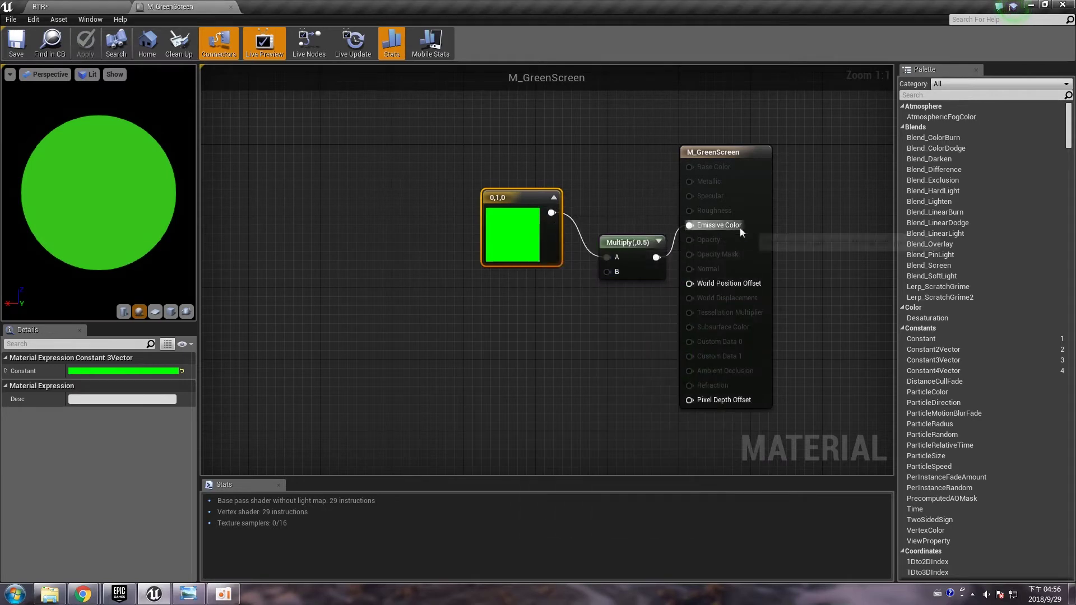
Step: Examine M_GreenScreen's shading model, Two Sided option and Multiply node, and close the material
click(729, 150)
right_drag(491, 360, 563, 315)
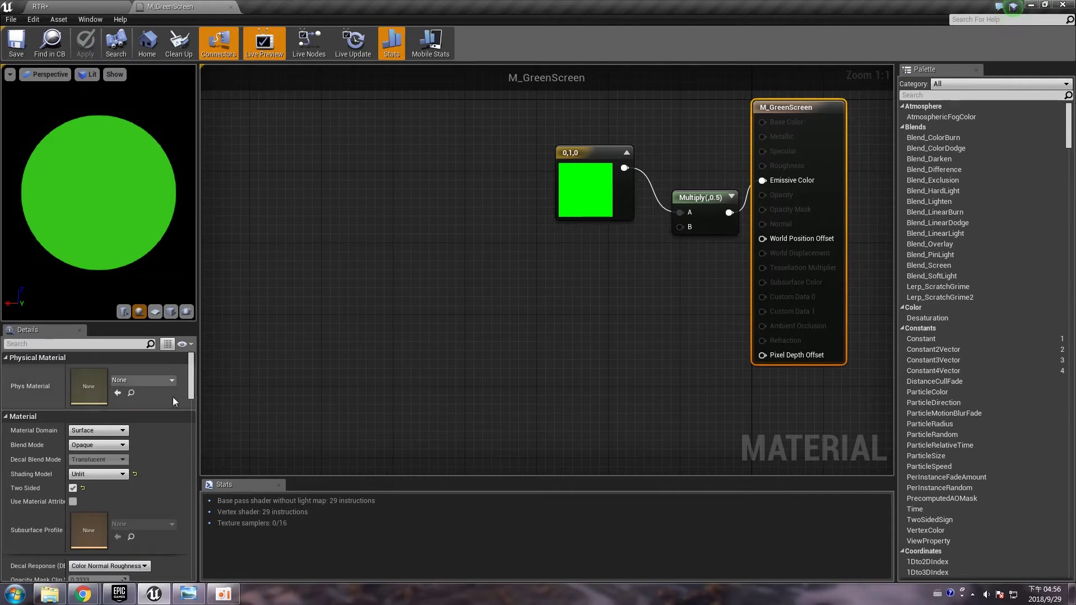
click(103, 476)
click(88, 484)
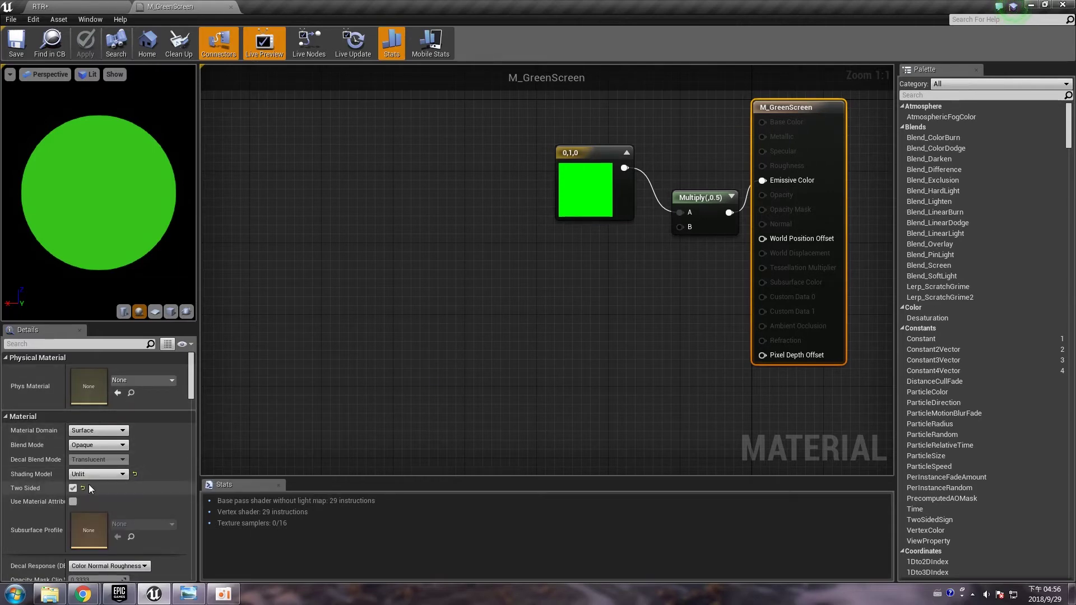
click(72, 489)
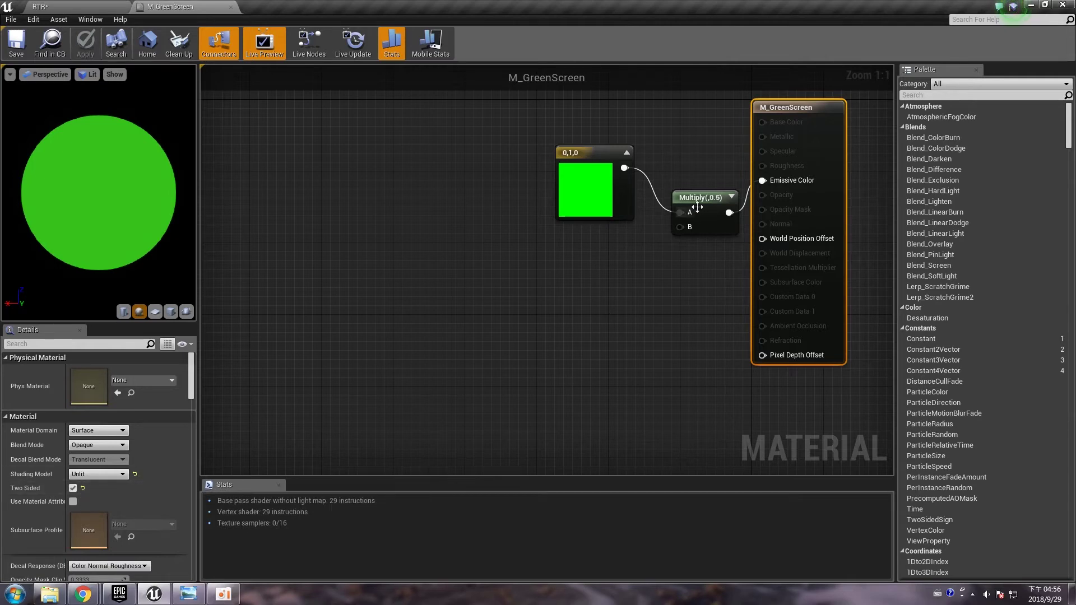
drag(712, 199, 685, 164)
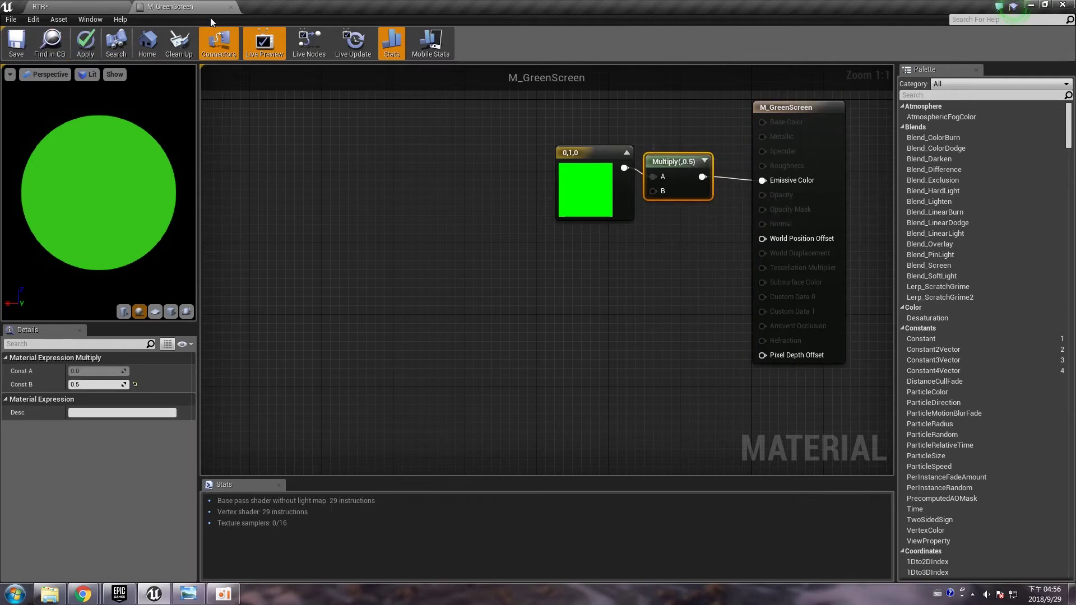
click(230, 8)
click(567, 330)
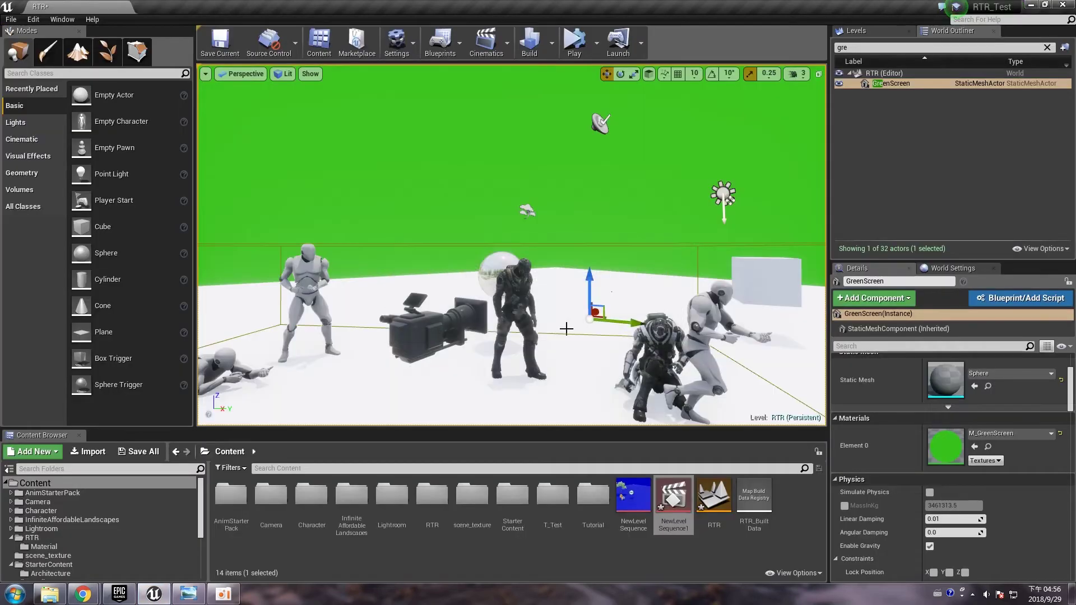
Step: Browse to the folder of GreenScreen's material and examine the constant colour of the BlueScreen material stored there
key(f)
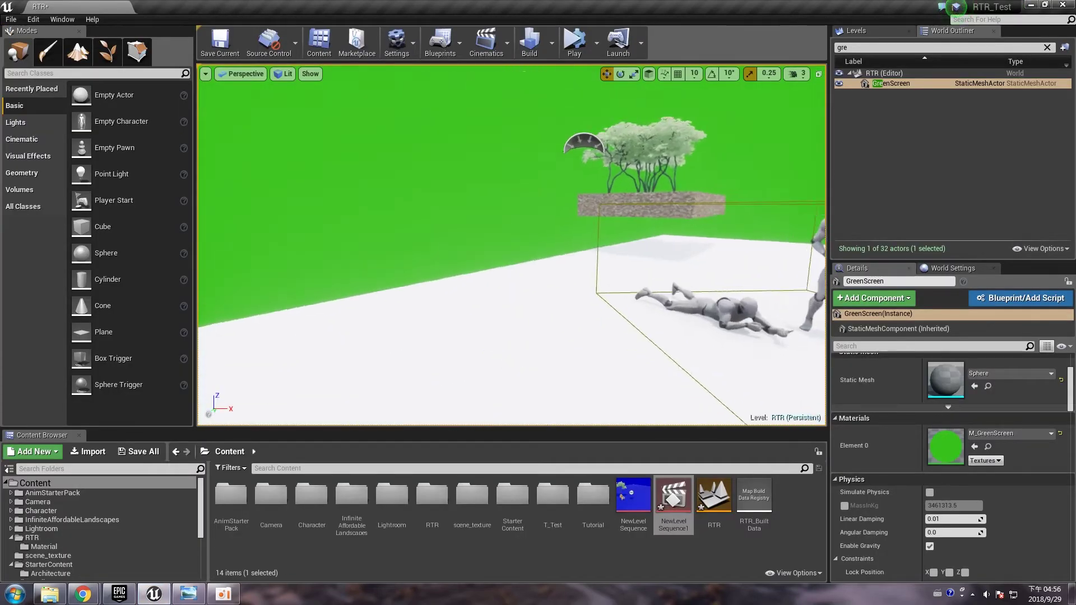
right_drag(511, 245, 774, 236)
right_drag(499, 185, 534, 203)
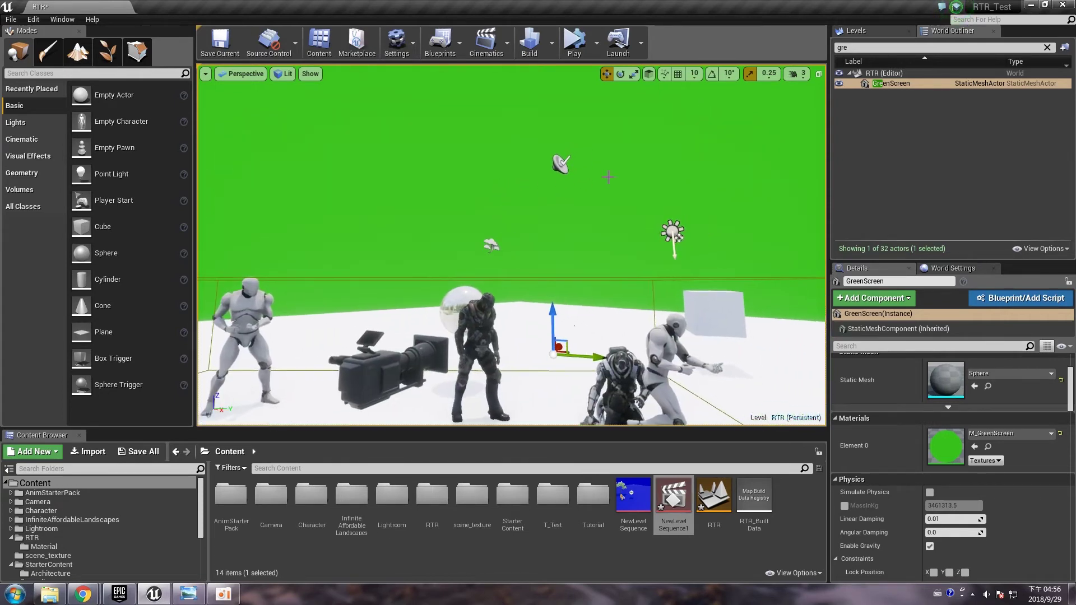
click(863, 49)
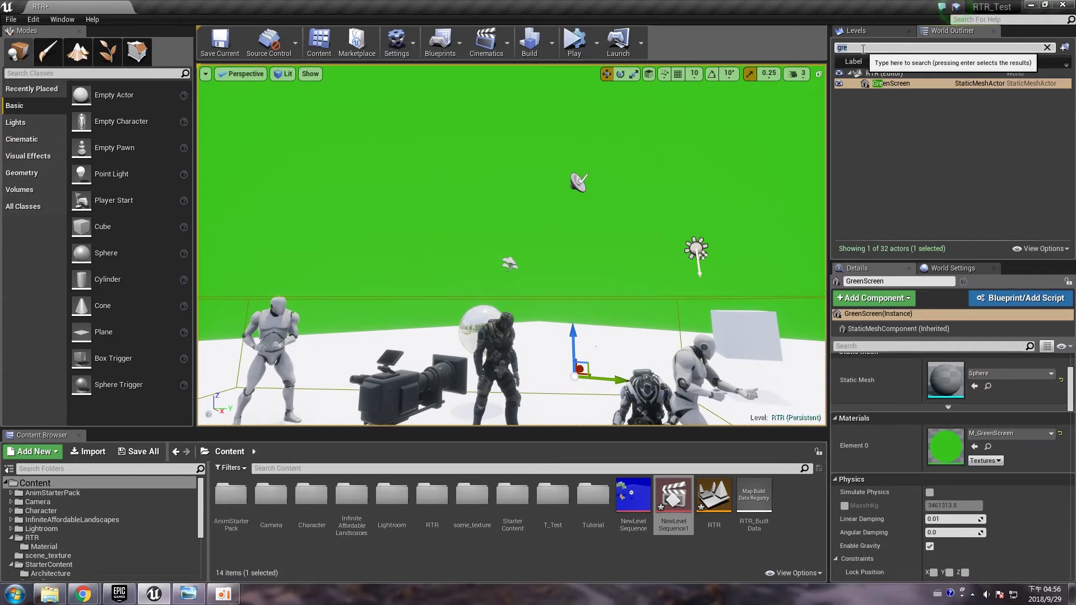
click(987, 443)
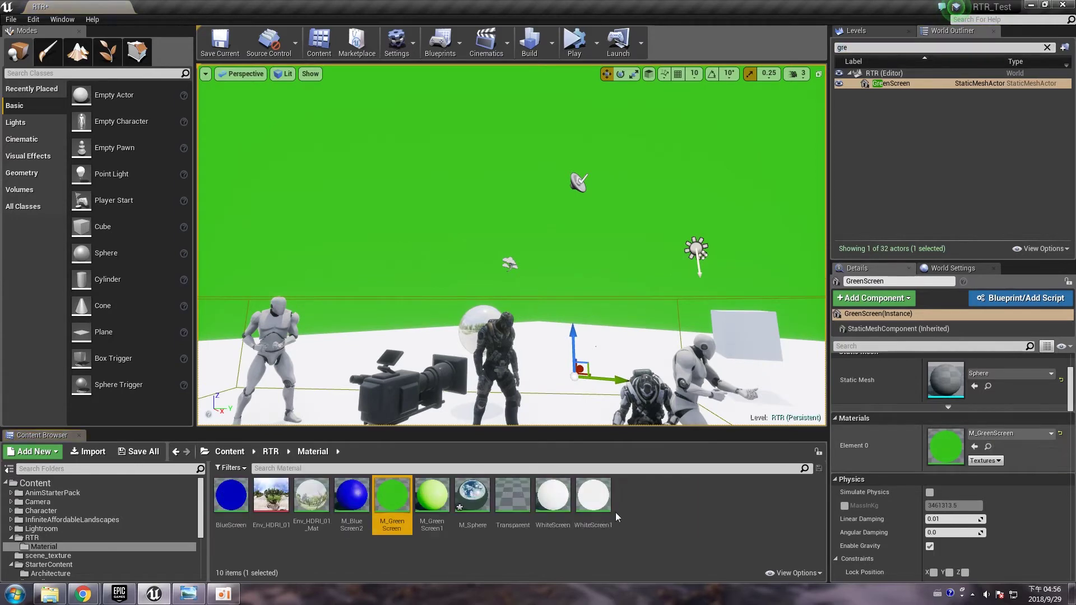
double_click(230, 494)
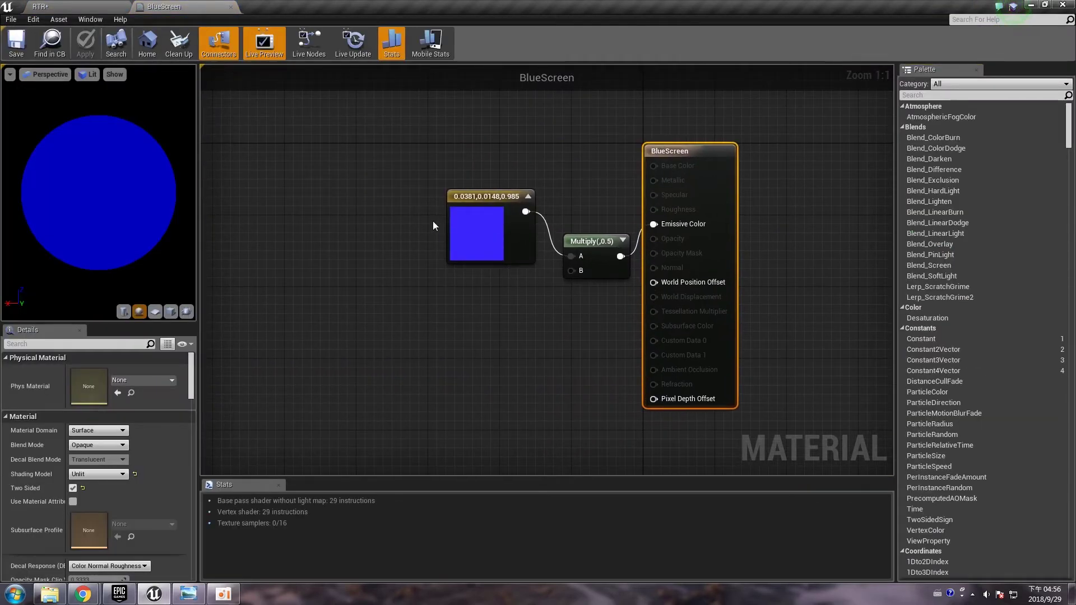
click(486, 226)
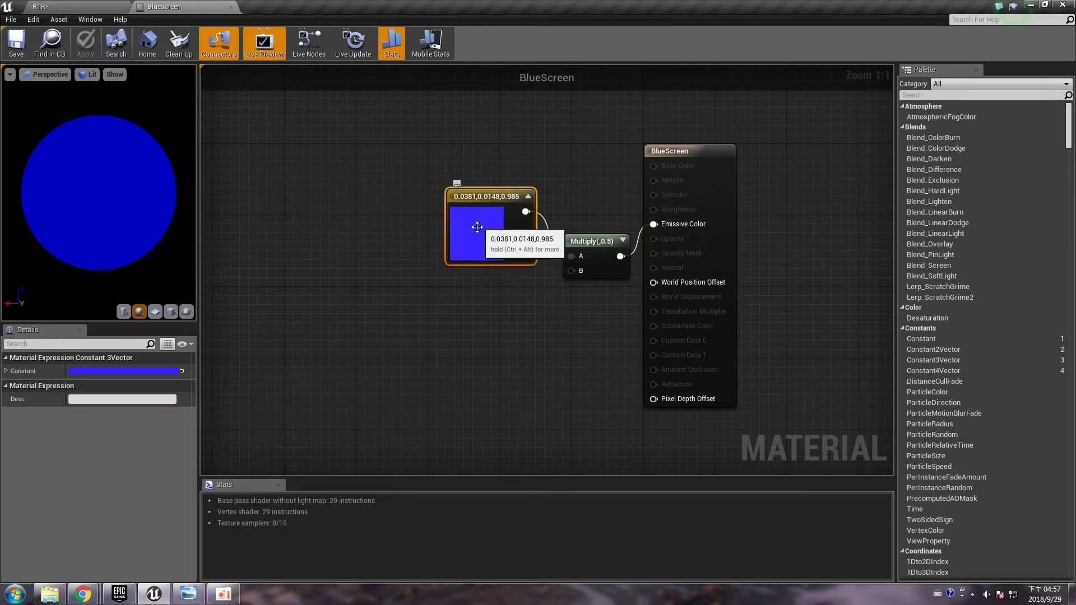
click(230, 8)
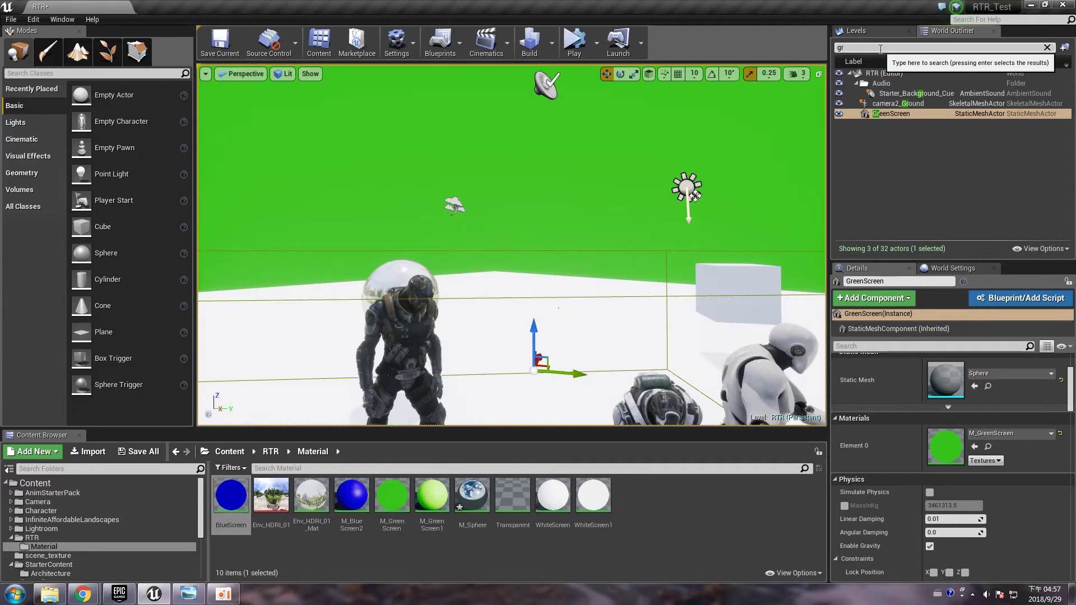
Step: Find the GreenScreen actor by searching for "gree" and turn off its Visible rendering option
text(ee)
click(880, 86)
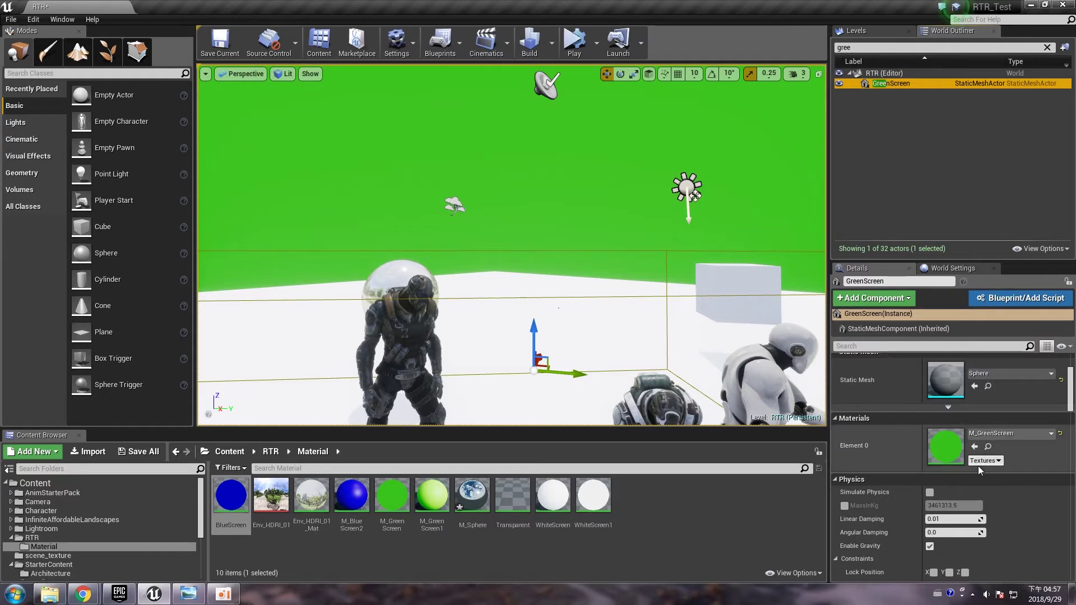
scroll(988, 448, down, 10)
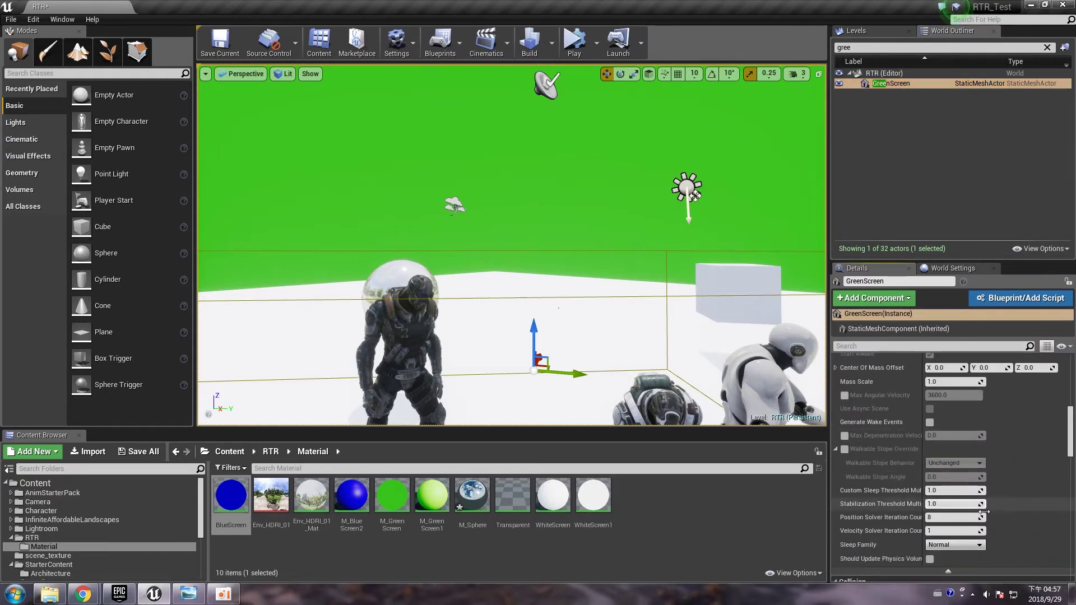
scroll(953, 493, down, 10)
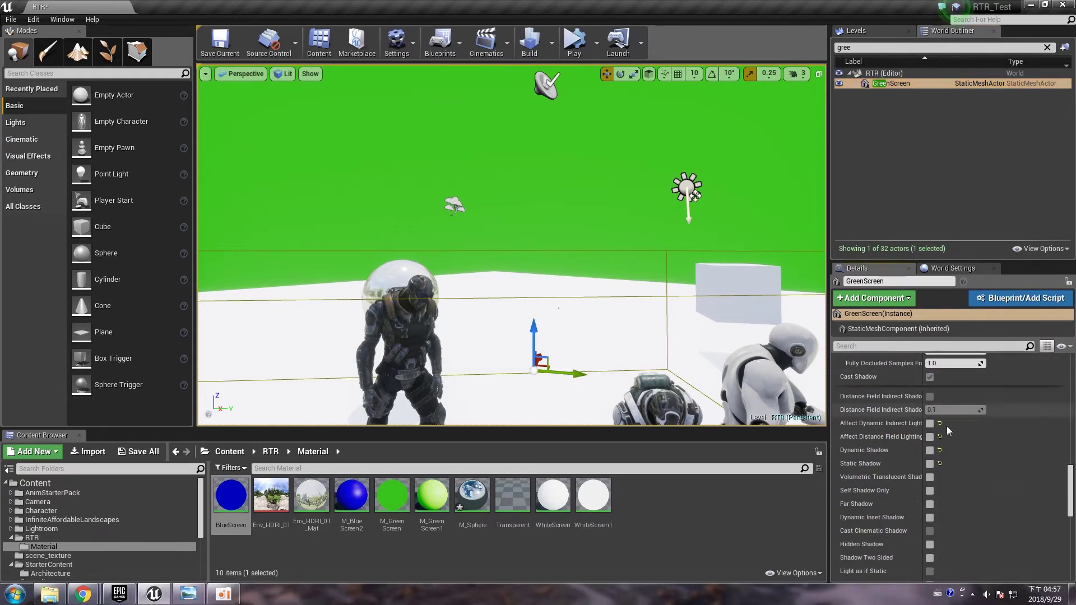
click(929, 468)
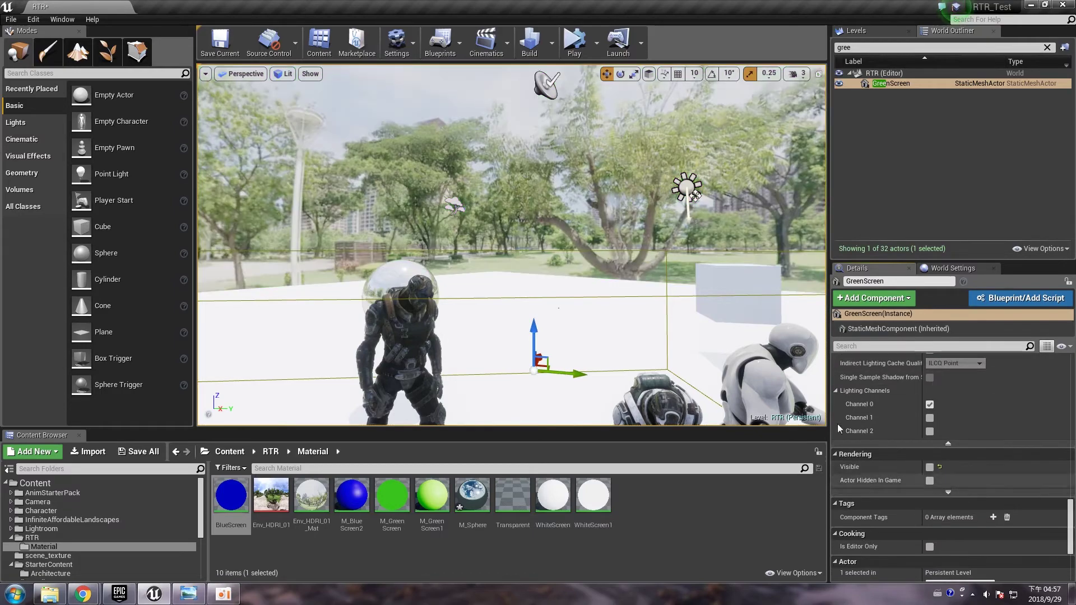
Step: Select the white ground, camera2_Ground, in the level and turn off its Visible rendering option
right_drag(608, 170, 536, 205)
key(s)
click(536, 205)
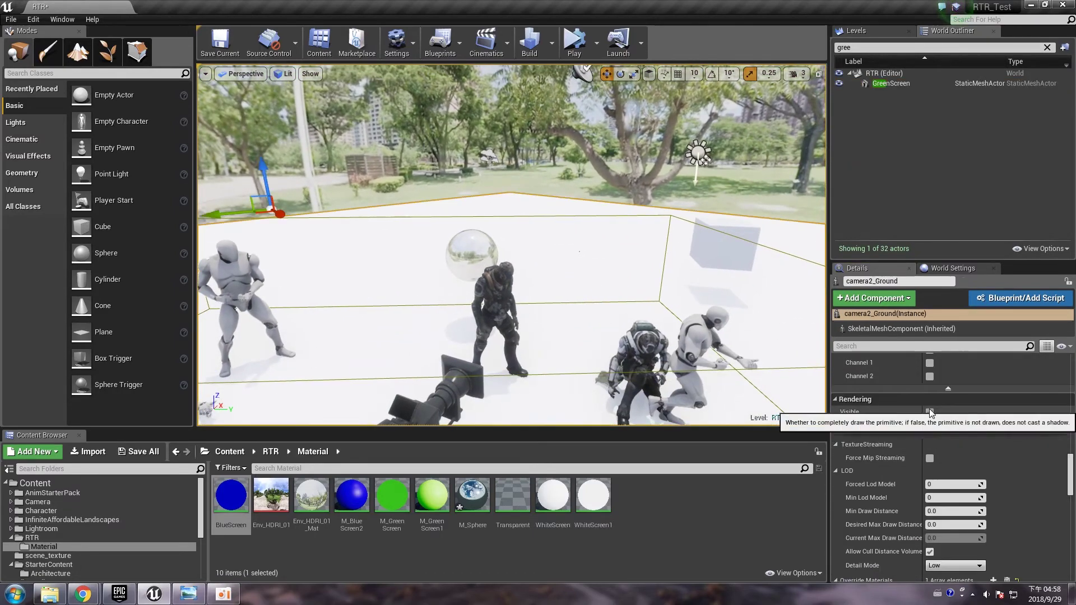
click(930, 412)
Step: Select the Environment sphere in the level, clear the outliner search and open its material, Env_HDRI_01_Mat
right_drag(593, 239, 631, 136)
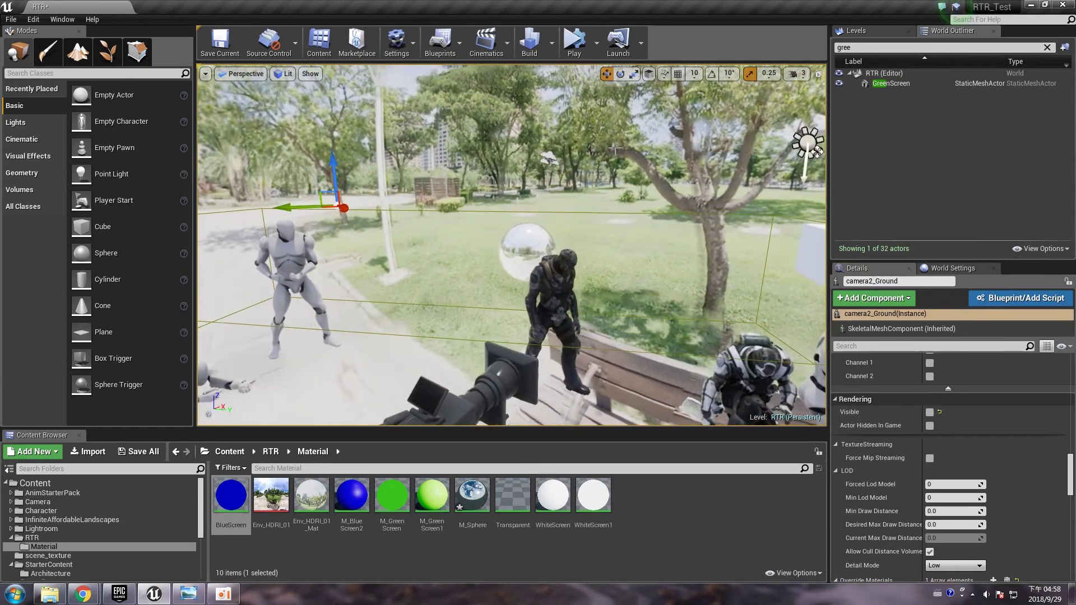
click(631, 136)
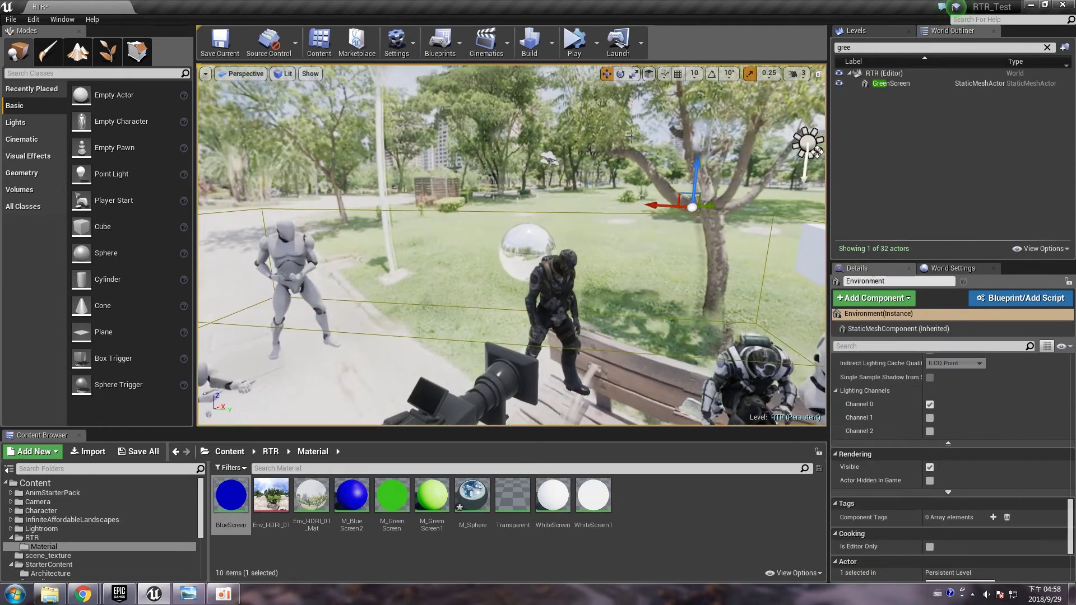
click(1048, 47)
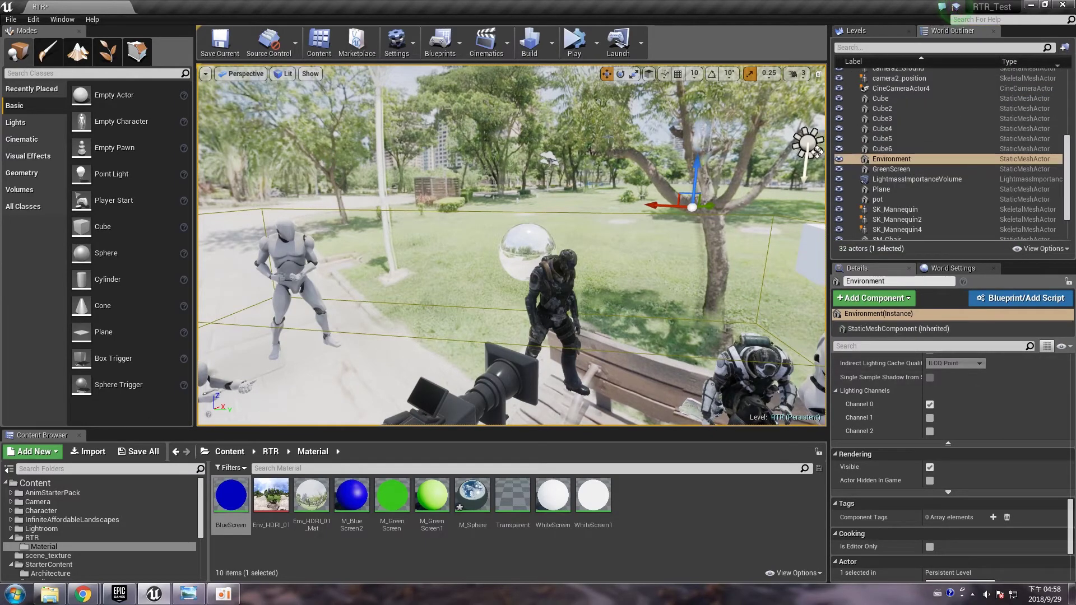
scroll(946, 368, up, 10)
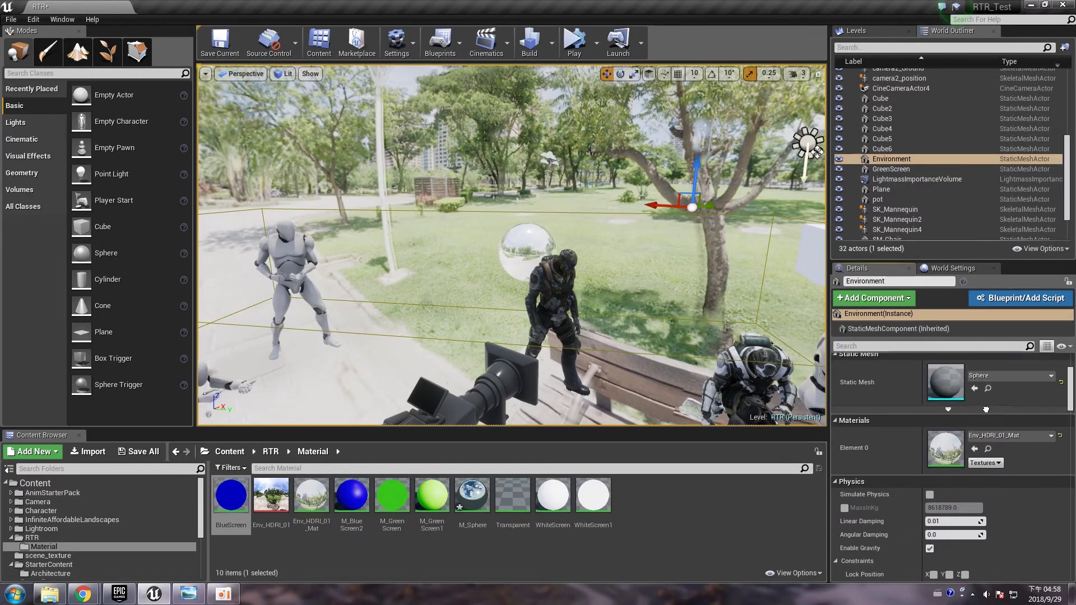
double_click(945, 449)
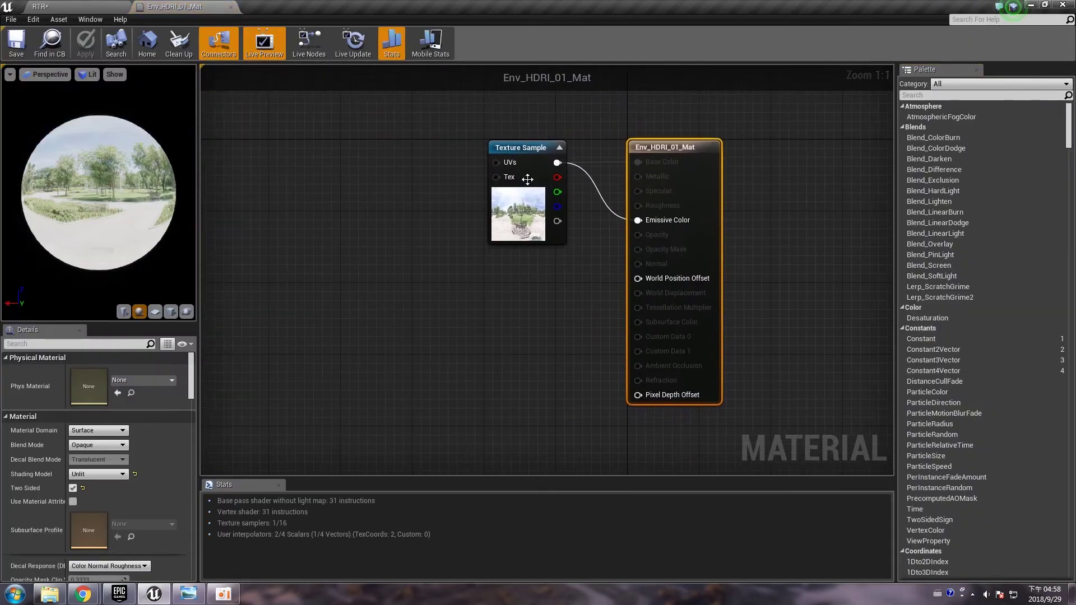
Step: Examine Env_HDRI_01_Mat's texture Env_HDRI_01 and the material's shading model and Two Sided option, and close both editors
click(511, 202)
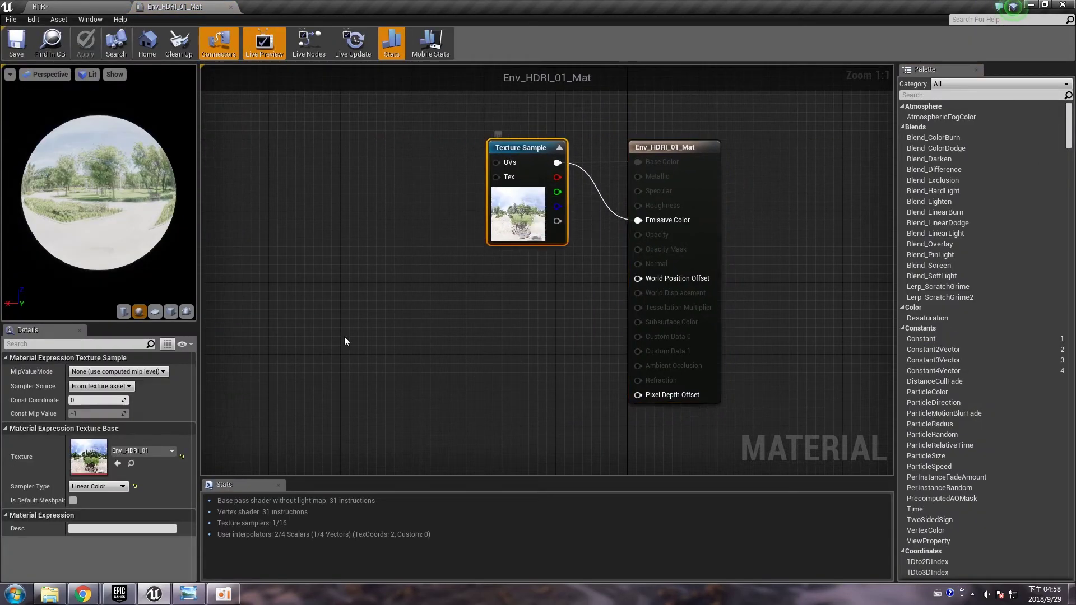
double_click(89, 460)
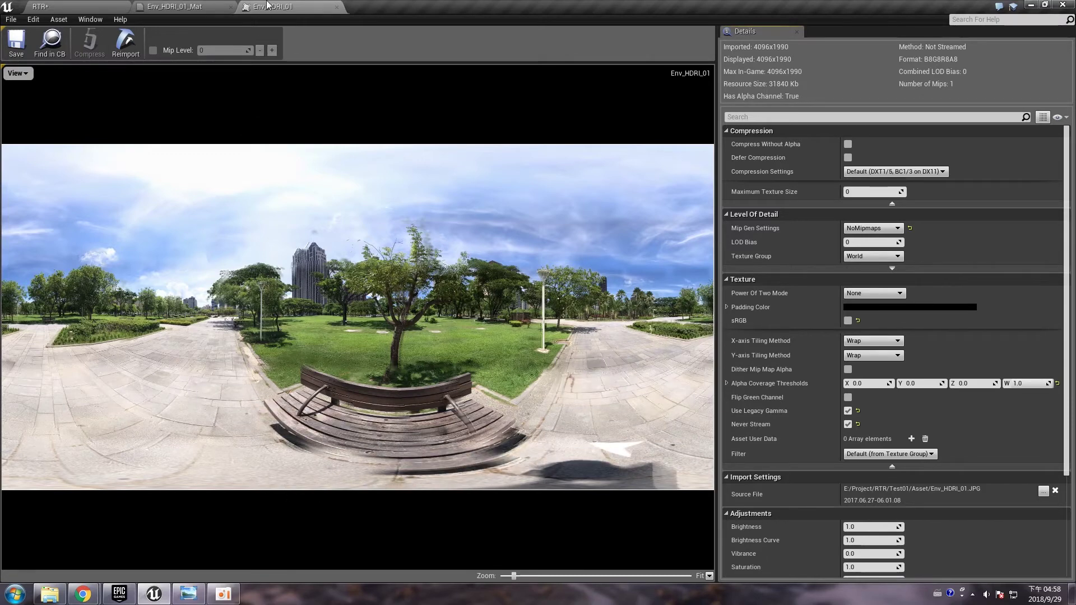
click(336, 9)
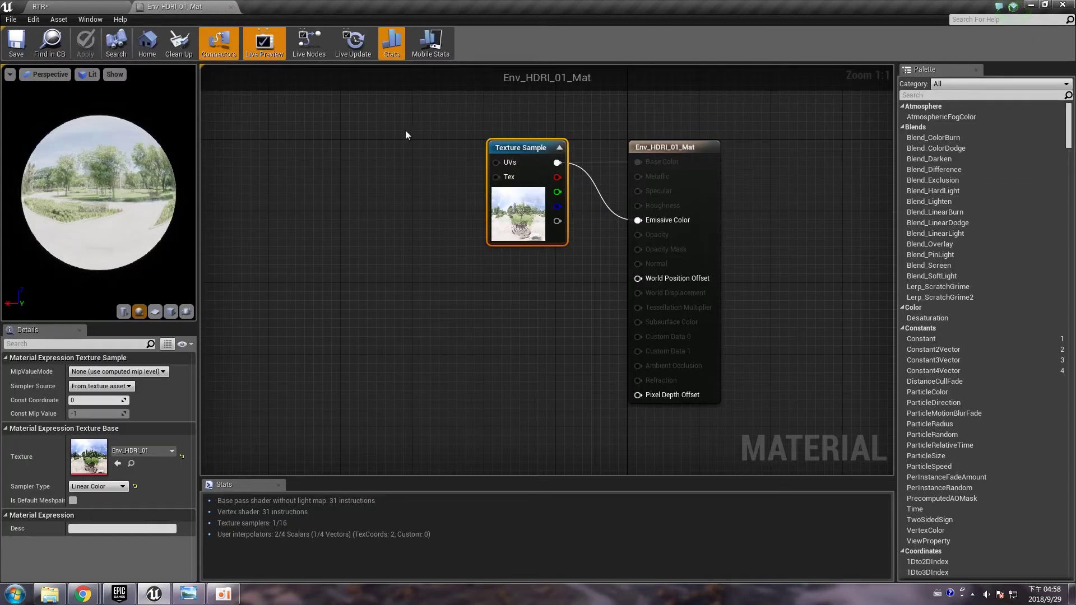
click(665, 147)
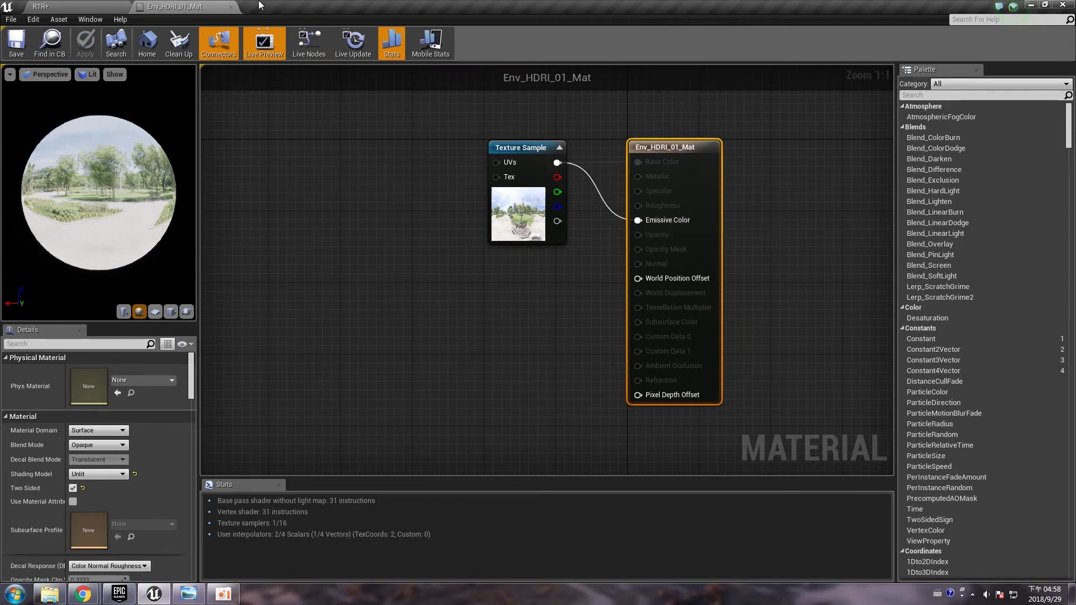
click(230, 7)
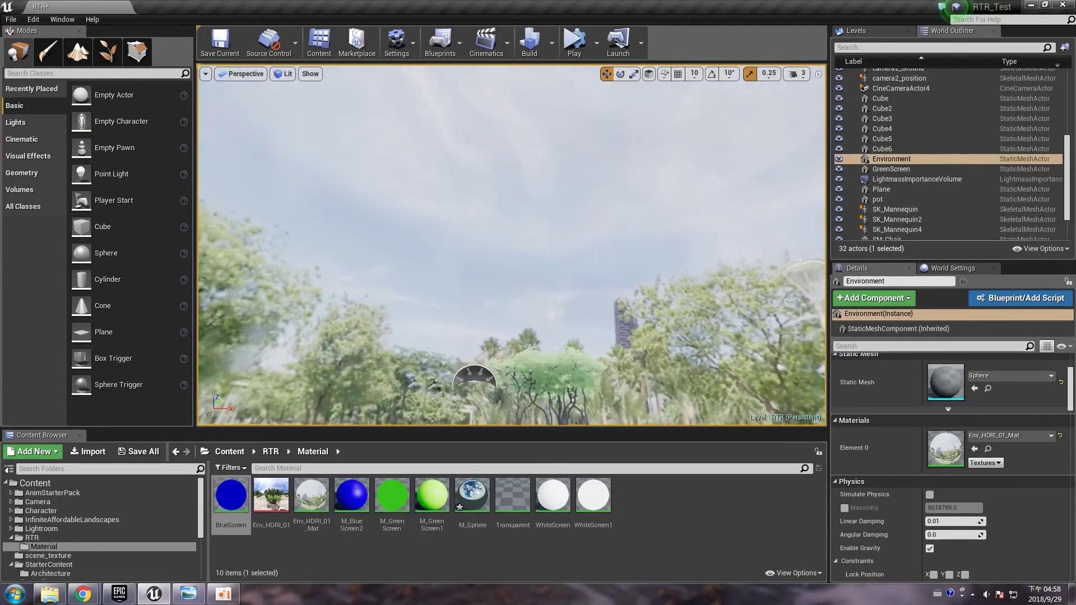
Step: Examine the environment's reflection on the chrome sphere in the level and search the outliner for "re"
right_drag(682, 187, 819, 233)
key(w)
right_drag(639, 140, 613, 127)
key(w)
key(s)
right_drag(570, 249, 593, 259)
key(w)
click(904, 47)
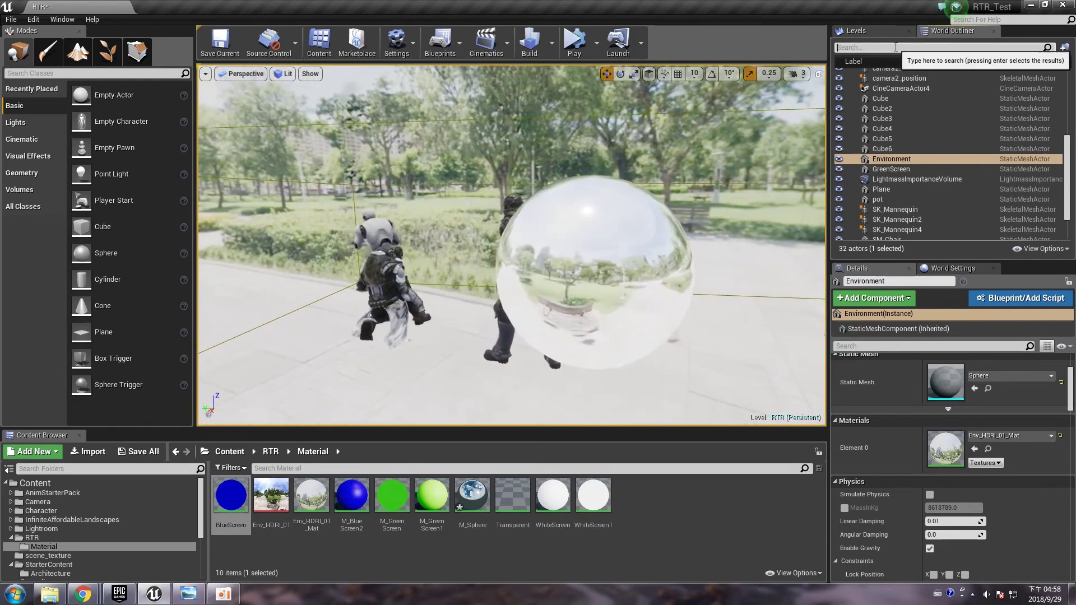
text(re)
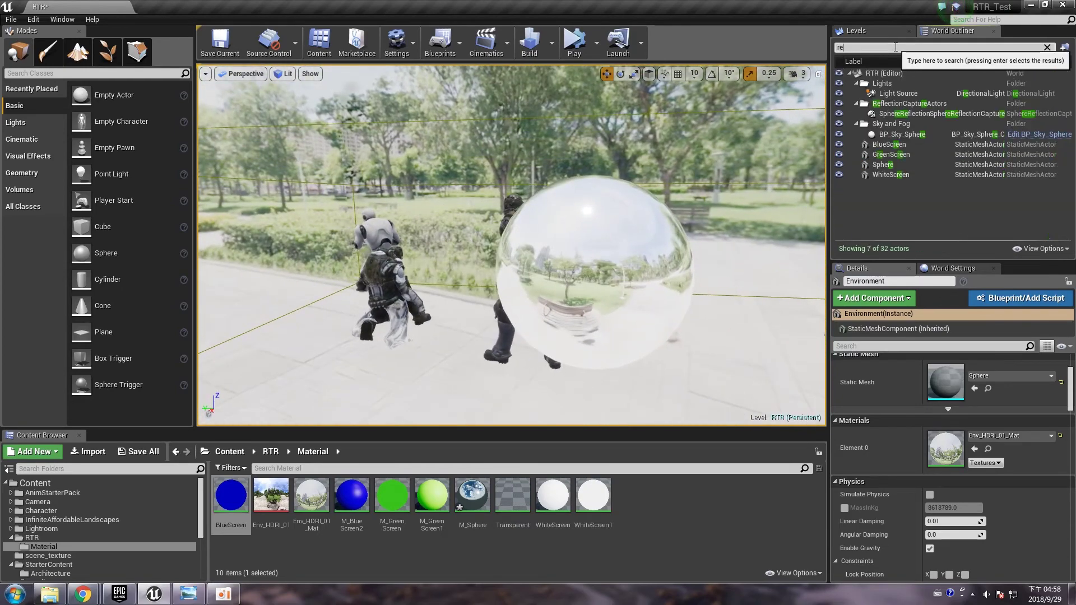
Step: Try placing a Sphere Reflection Capture beside the chrome sphere and delete it again
click(29, 157)
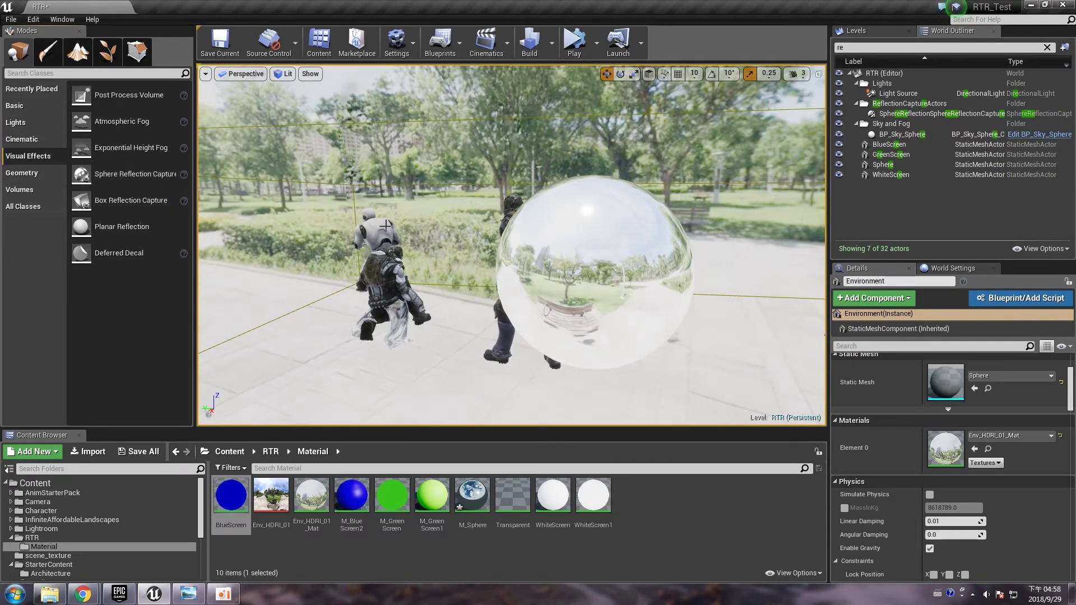
drag(81, 173, 546, 364)
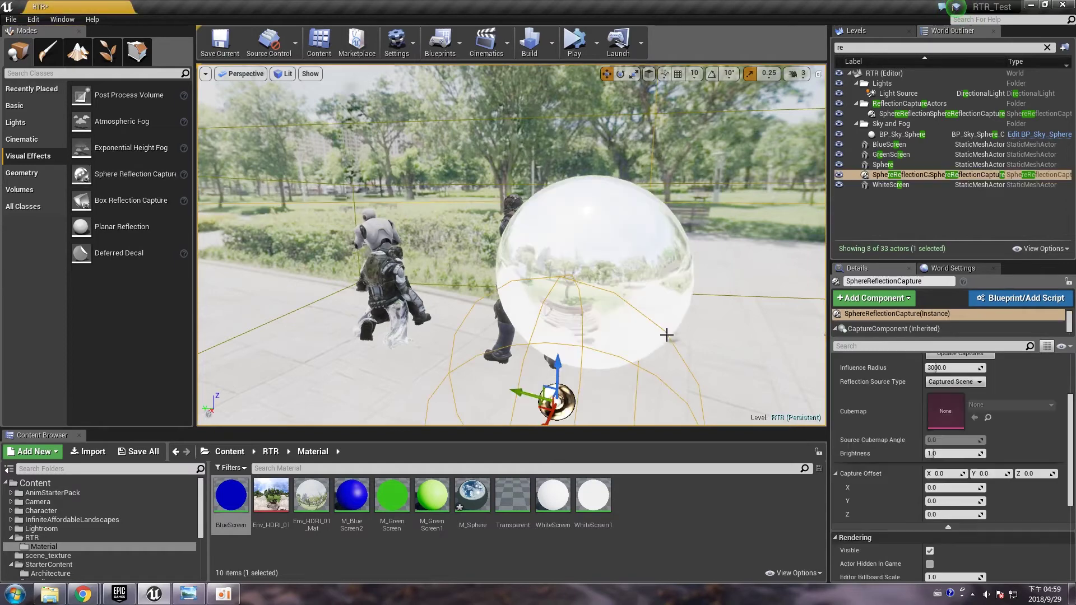
key(s)
mouse_move(646, 339)
right_down()
mouse_move(646, 359)
mouse_move(646, 340)
right_up()
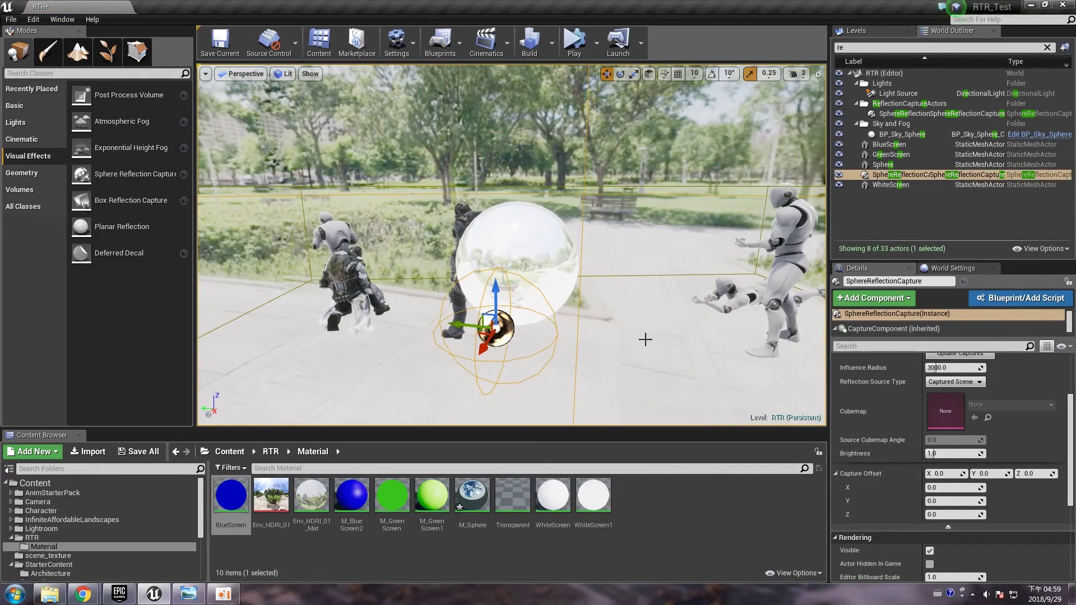
key(Delete)
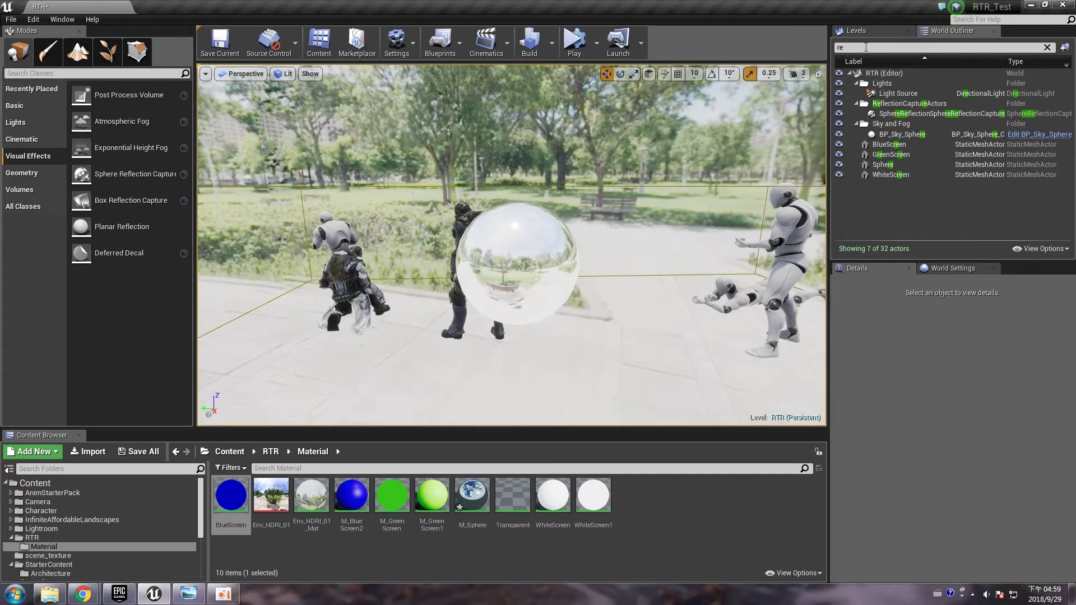
Step: Find SkyLight by searching for "sky", set its Source Type to SLS Captured Scene and clear the search
click(855, 46)
text(sky)
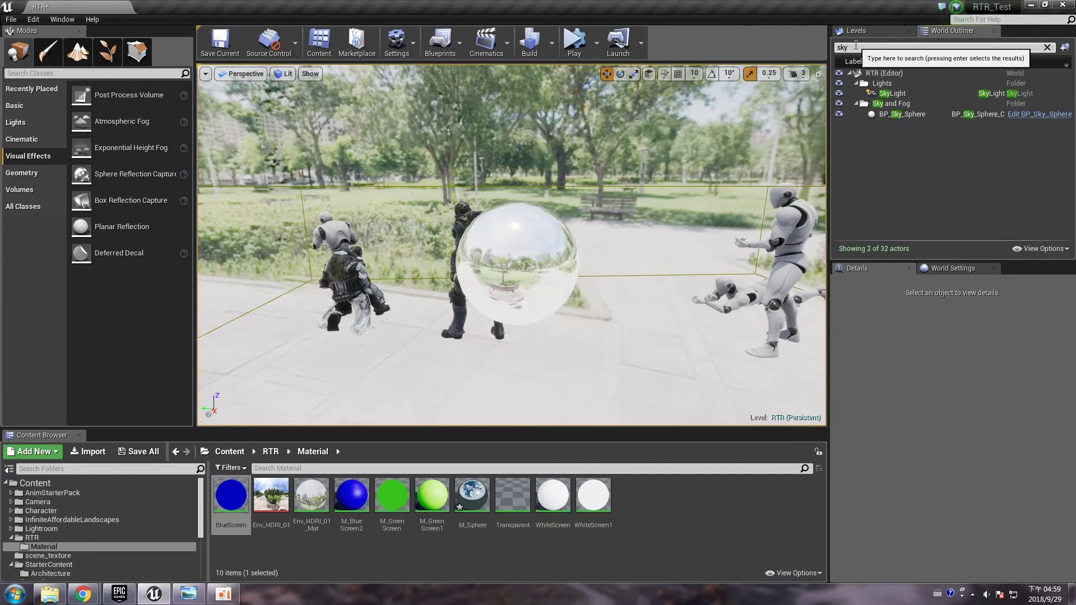
click(896, 94)
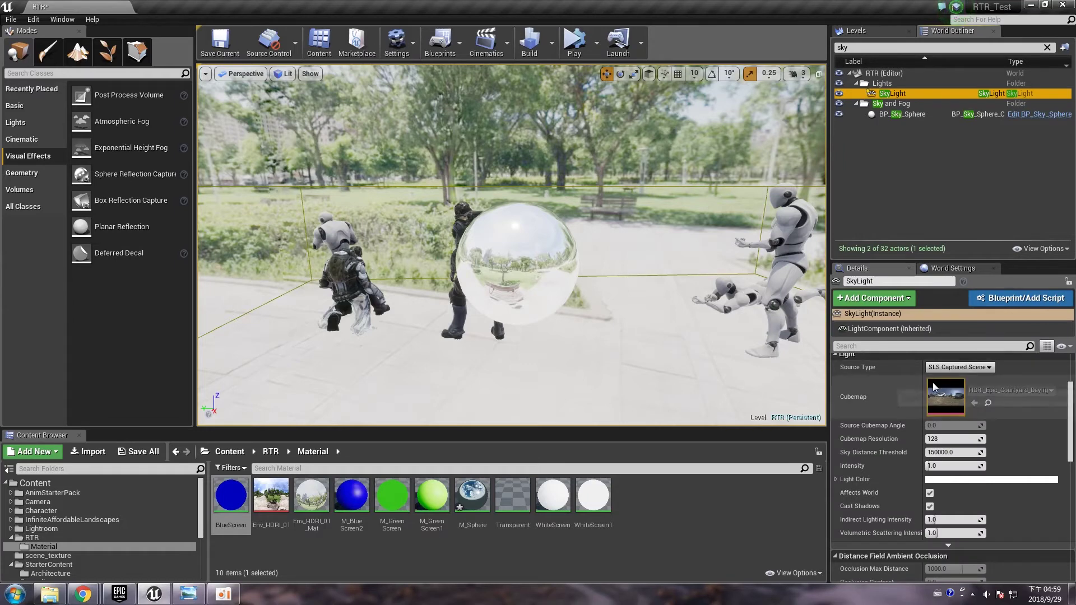
scroll(909, 426, up, 1)
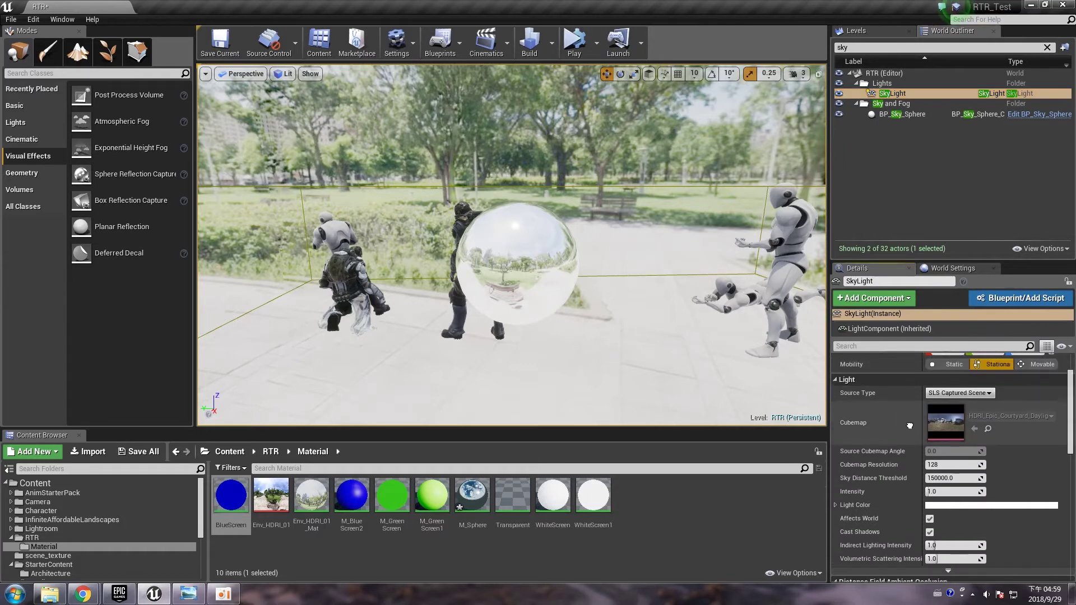
click(981, 394)
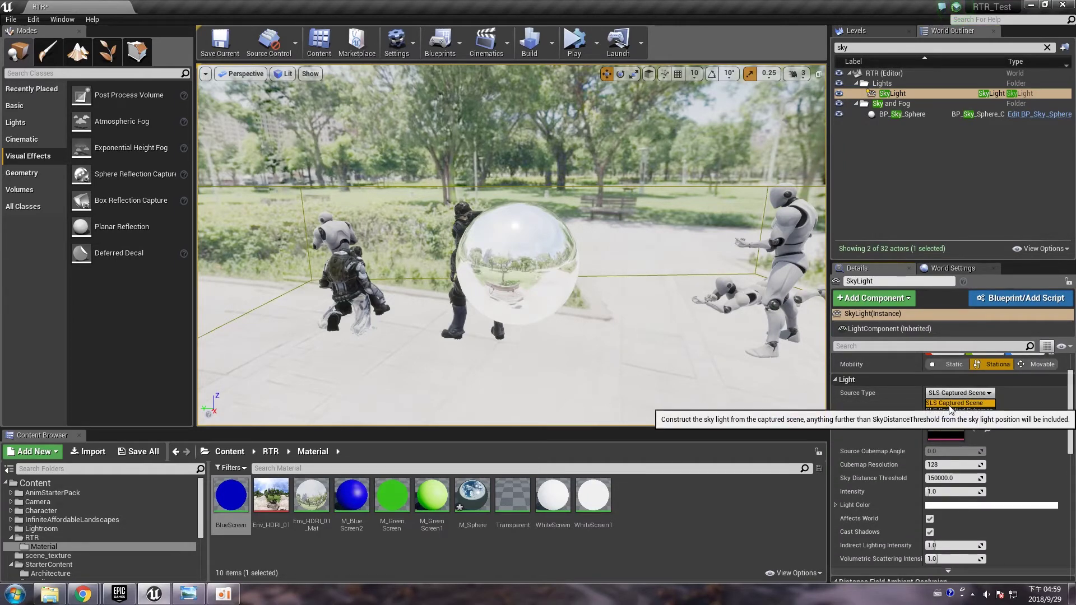
click(957, 405)
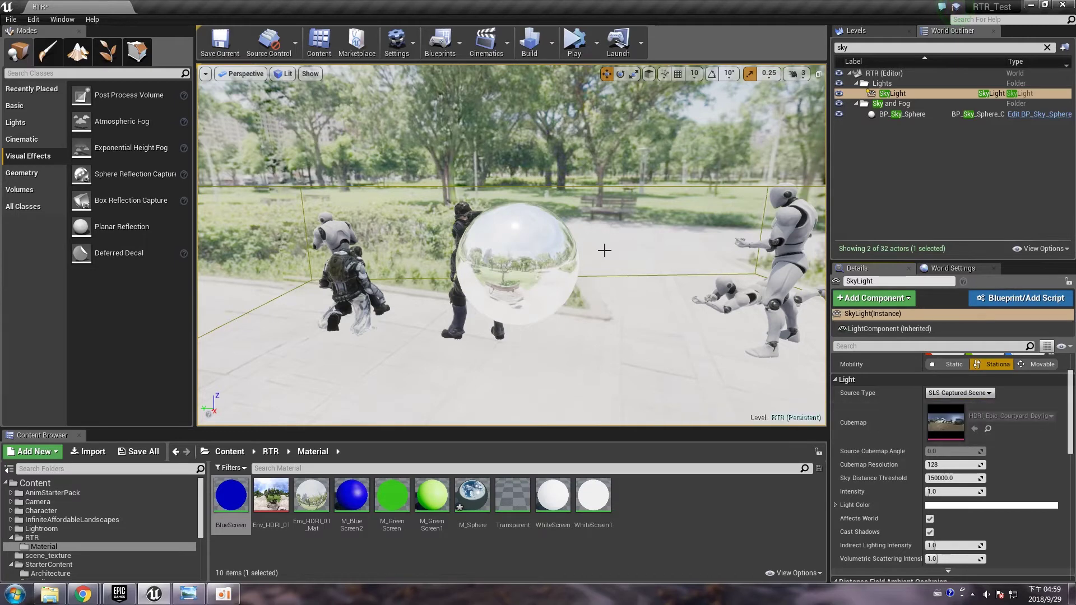
right_drag(604, 250, 615, 180)
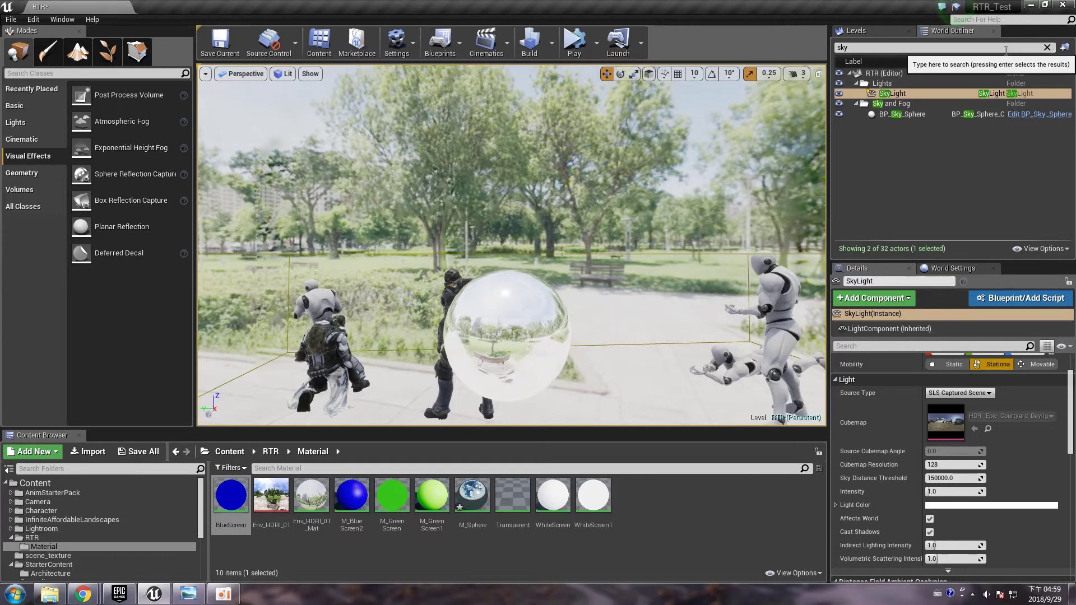
click(1048, 47)
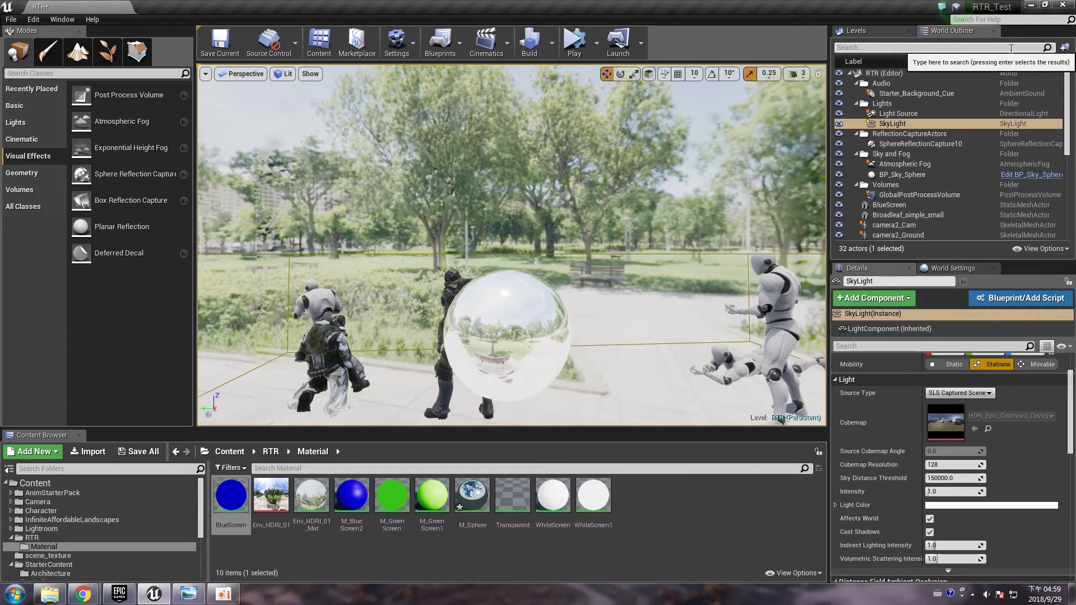
Step: Examine the characters and the chrome sphere against the HDRI environment from several distances and angles
key(w)
right_drag(538, 213, 537, 238)
right_drag(634, 223, 670, 221)
key(s)
key(a)
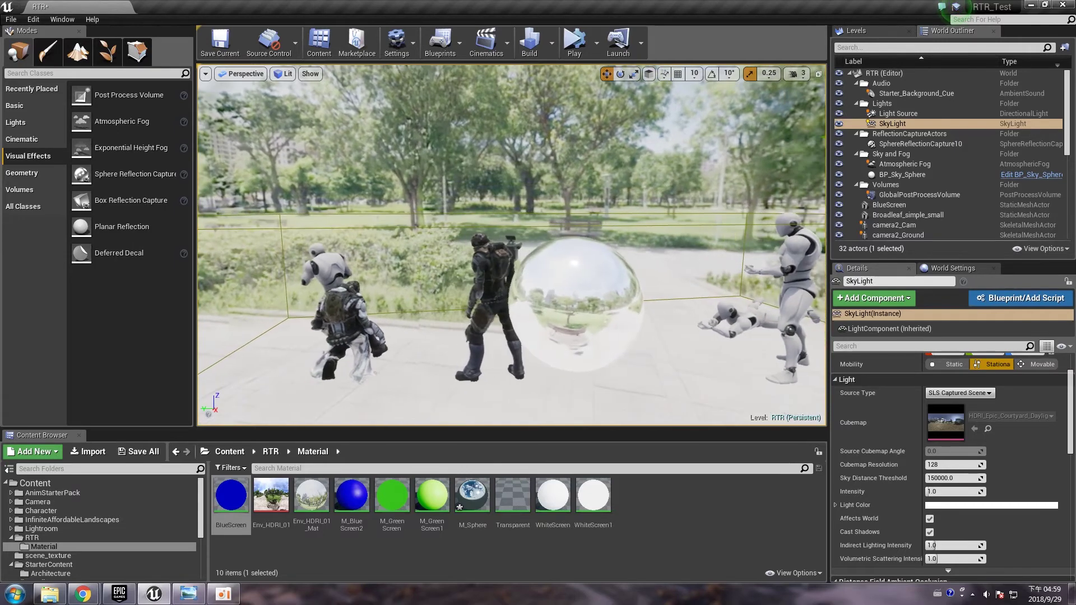
key(w)
right_drag(534, 167, 534, 167)
key(s)
key(d)
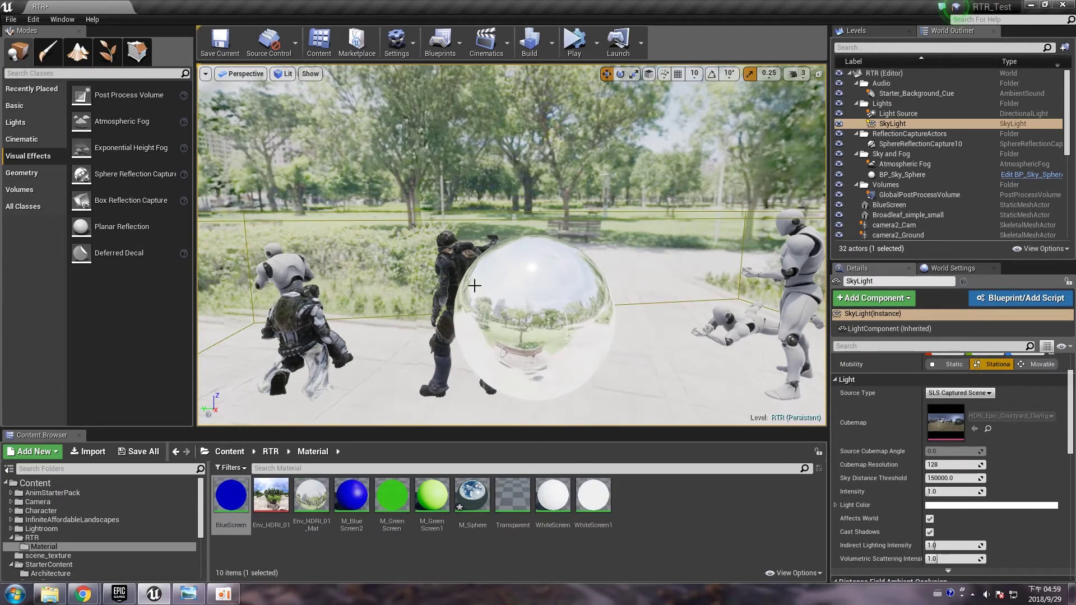
mouse_move(583, 219)
right_down()
mouse_move(582, 235)
mouse_move(583, 220)
right_up()
key(s)
key(a)
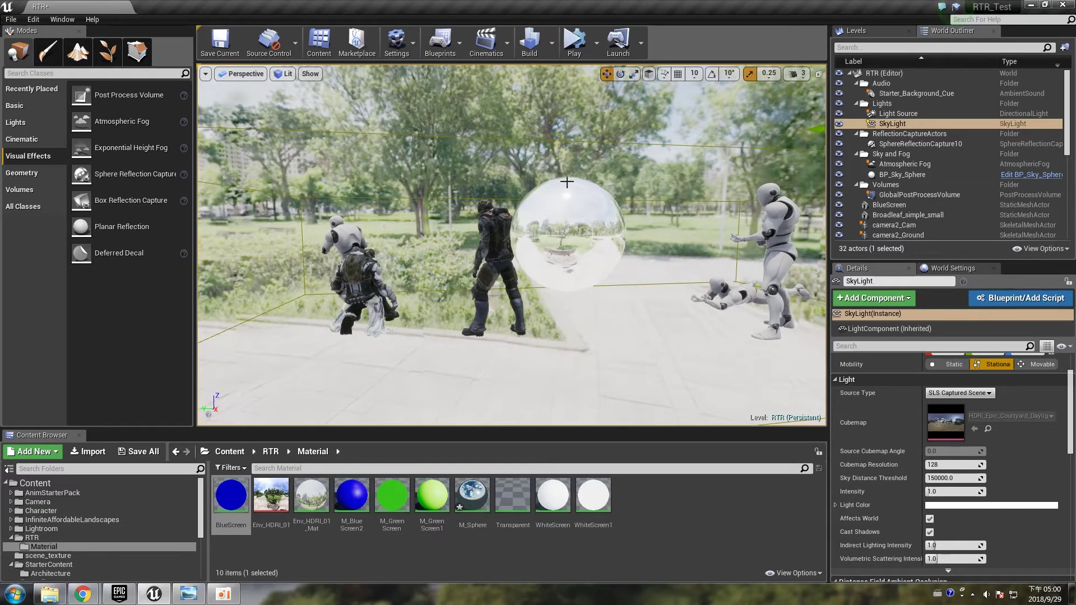
scroll(567, 182, up, 5)
middle_drag(566, 182, 519, 160)
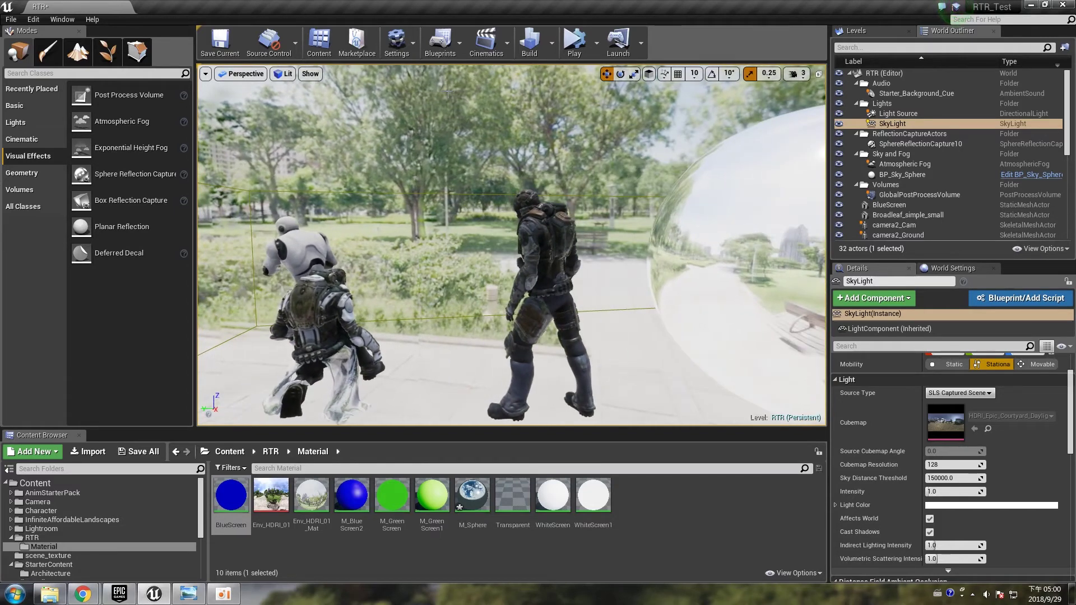
Step: Set Custom Depth-Stencil Pass to Enabled with Stencil in the project's Rendering settings and return to the level
click(408, 45)
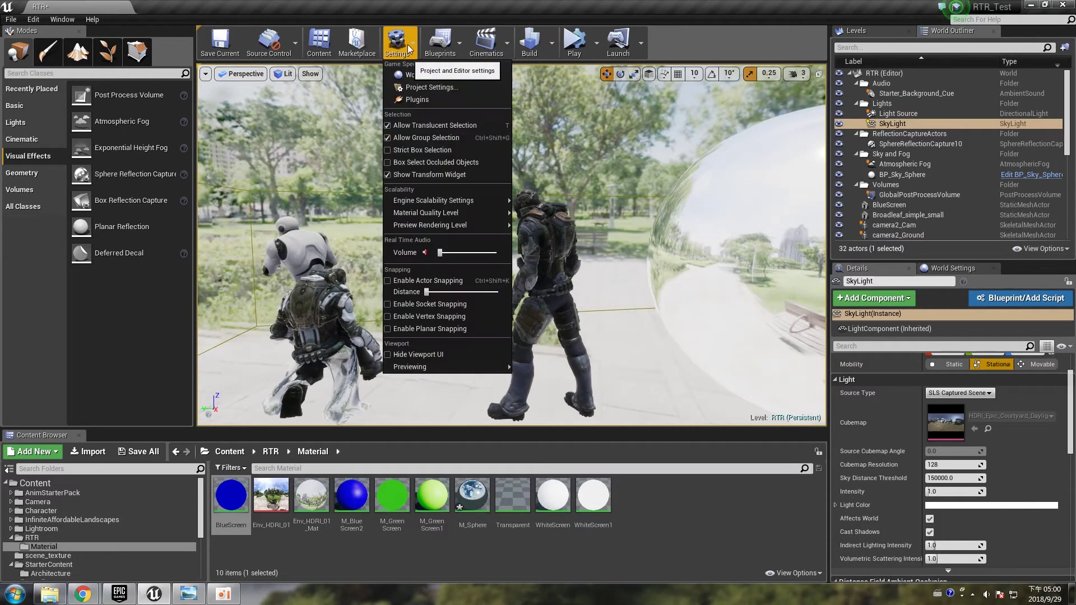
click(453, 88)
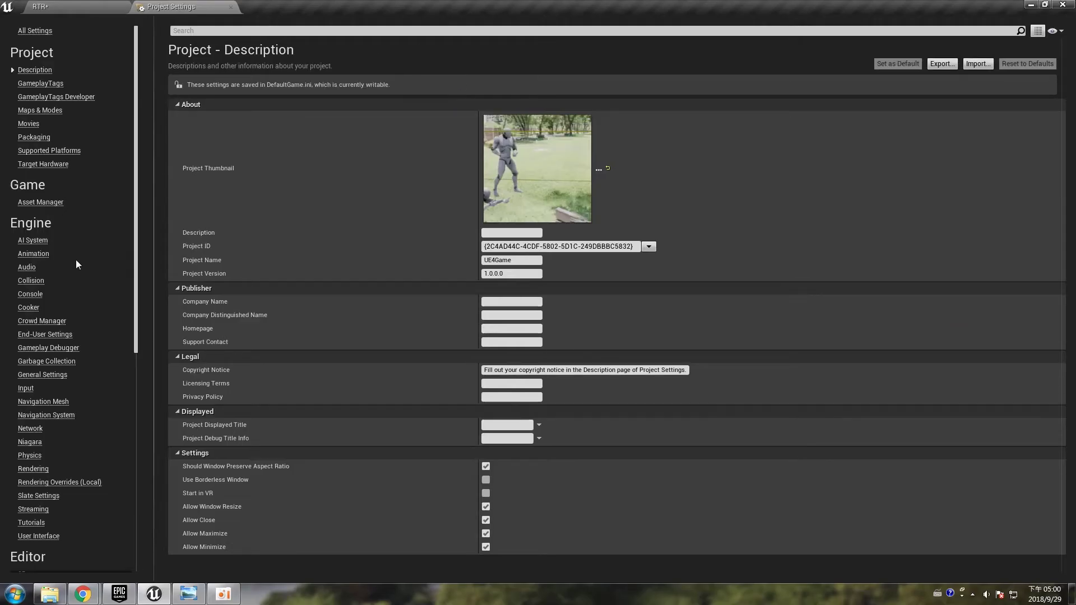
scroll(72, 358, down, 3)
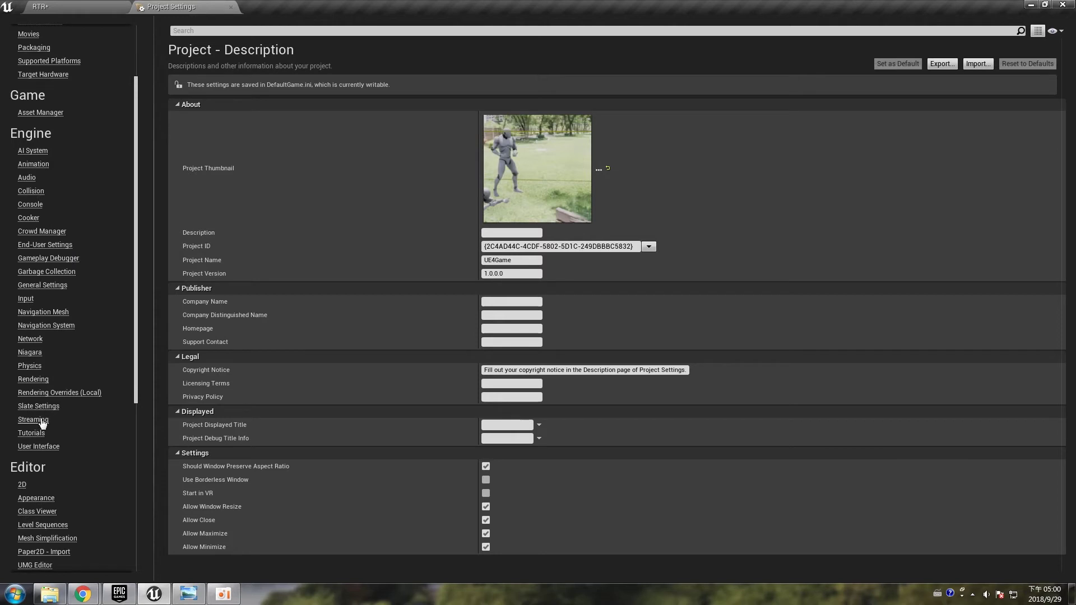
click(33, 380)
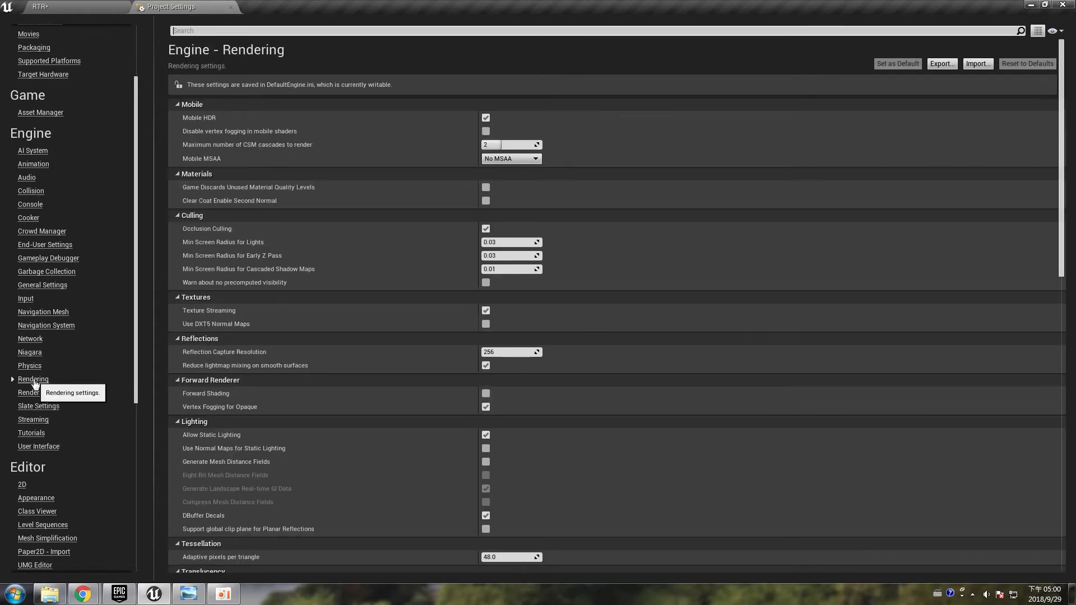
scroll(394, 490, down, 10)
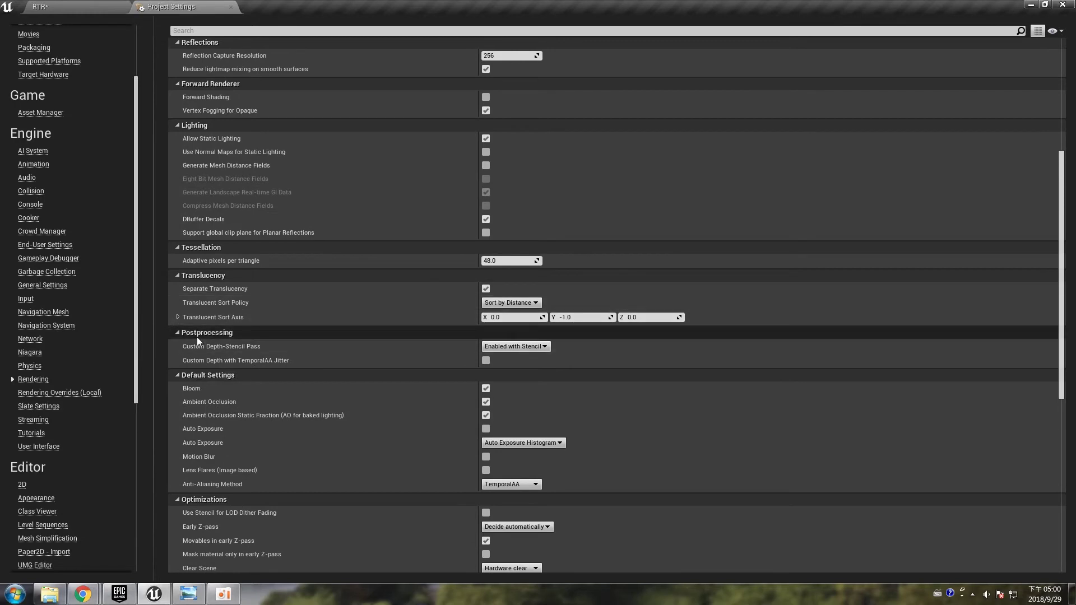
click(532, 348)
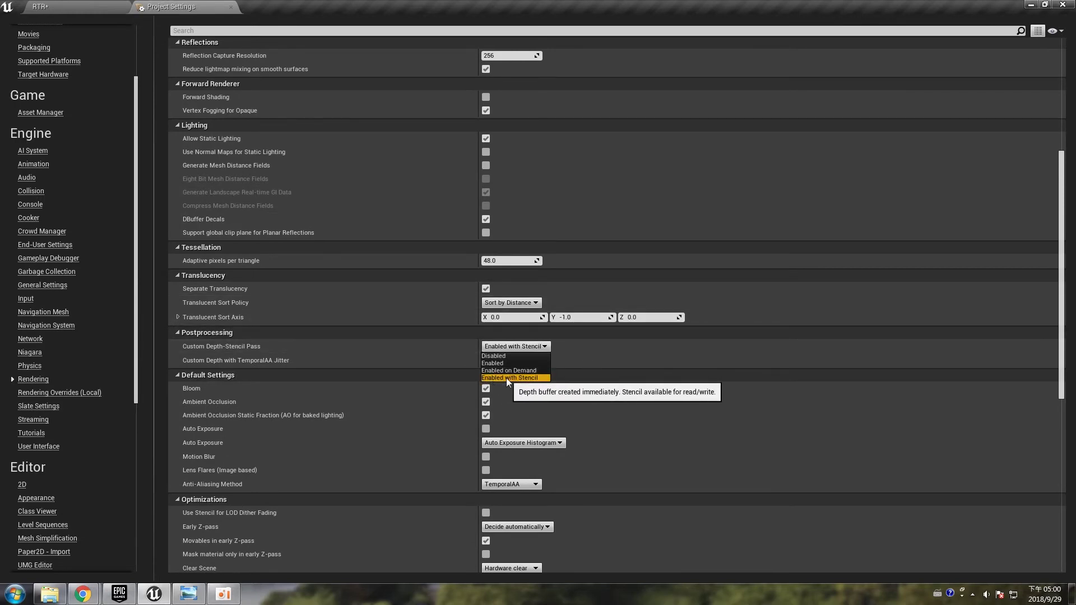
click(540, 379)
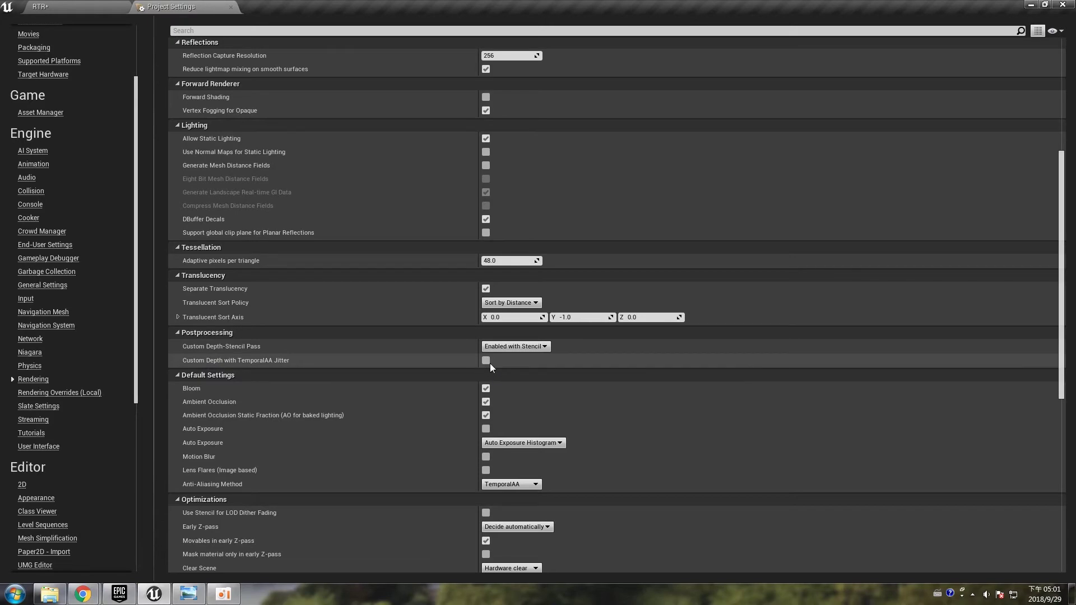
click(231, 7)
key(s)
right_drag(645, 249, 636, 285)
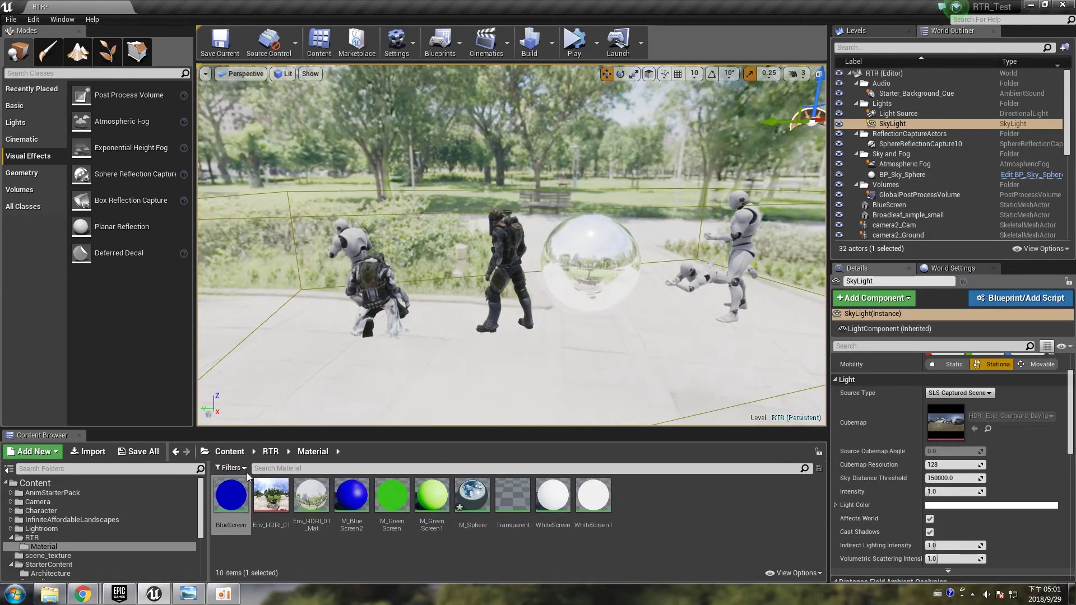
Step: Return to the root Content folder and select GlobalPostProcessVolume by searching the level's actors for "post"
click(230, 451)
click(892, 48)
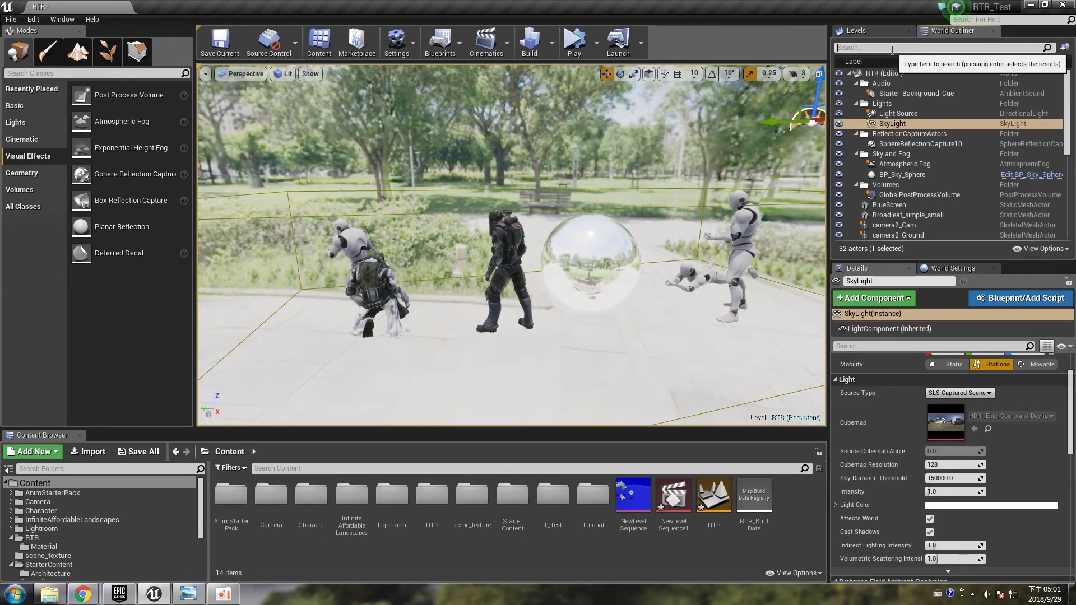
text(post)
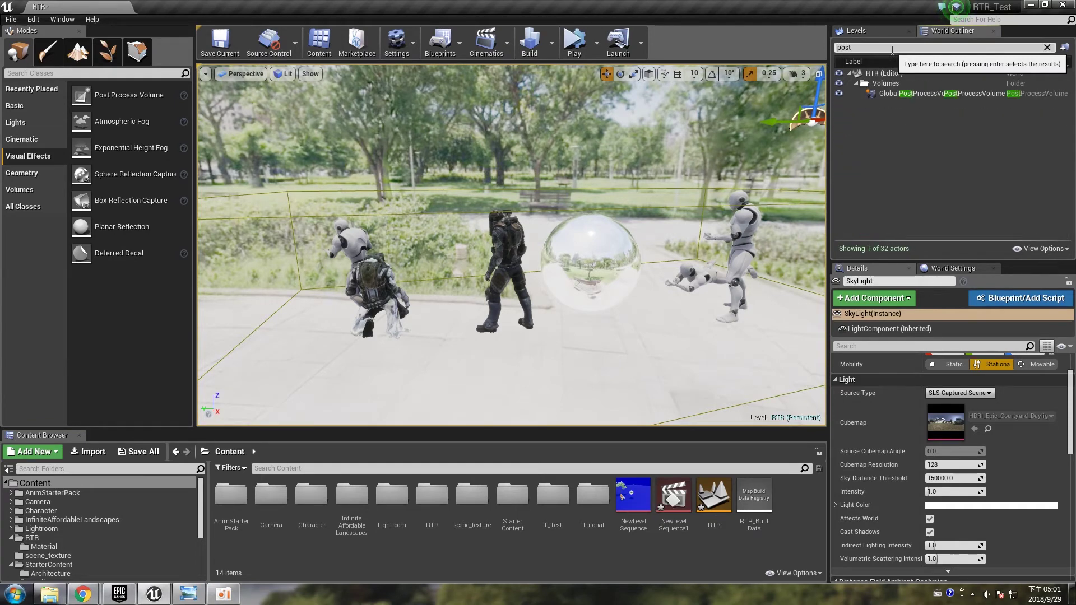
click(926, 93)
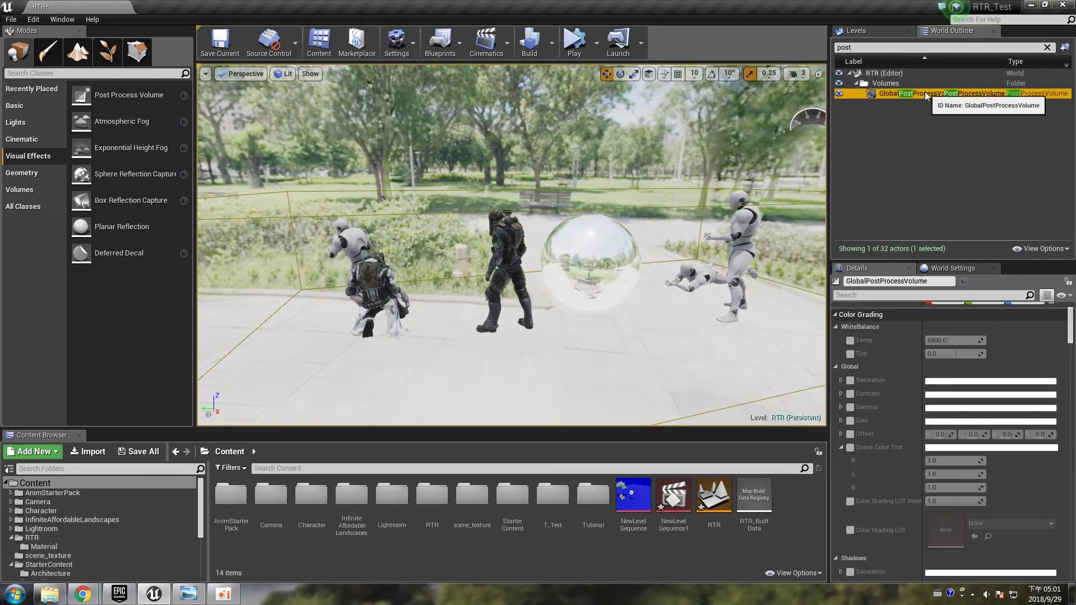
Step: Find Post Process Materials by filtering the volume's properties for "mater" and add one array element as an Asset reference
click(967, 296)
text(mater)
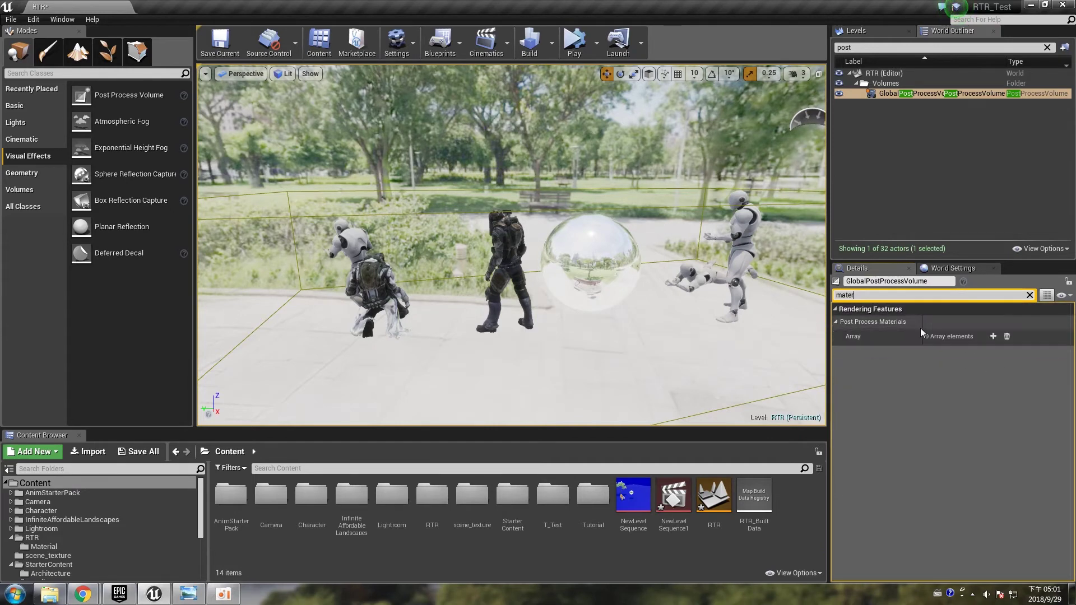
click(993, 336)
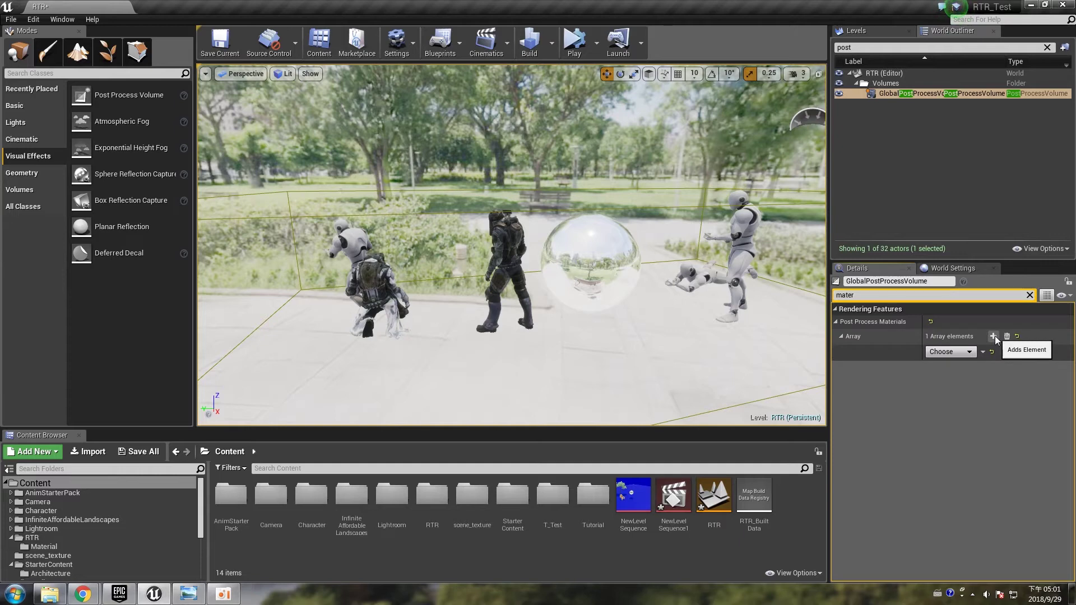
click(965, 352)
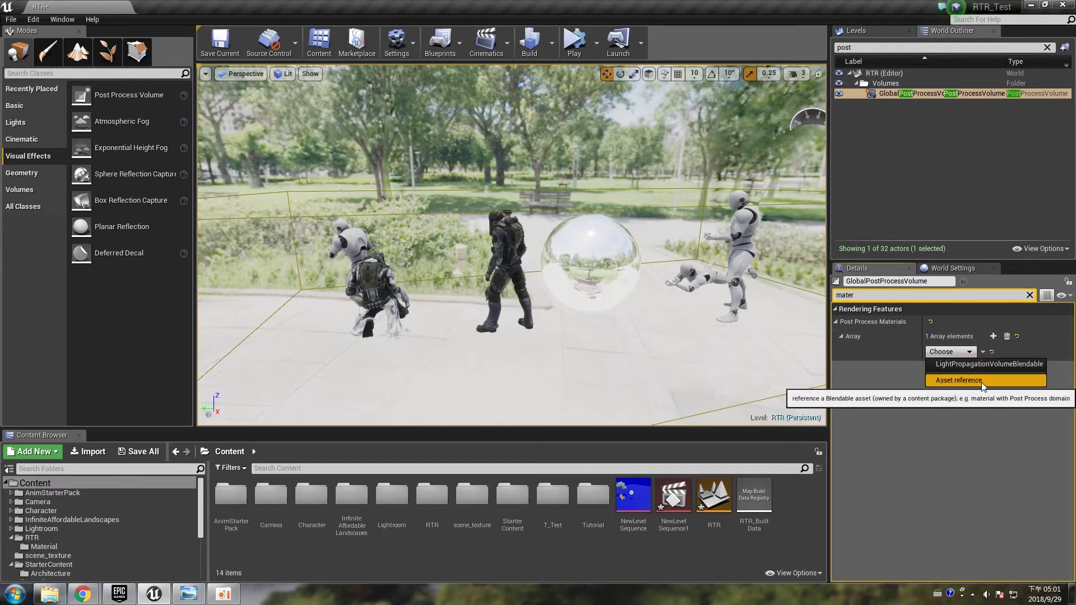
click(985, 381)
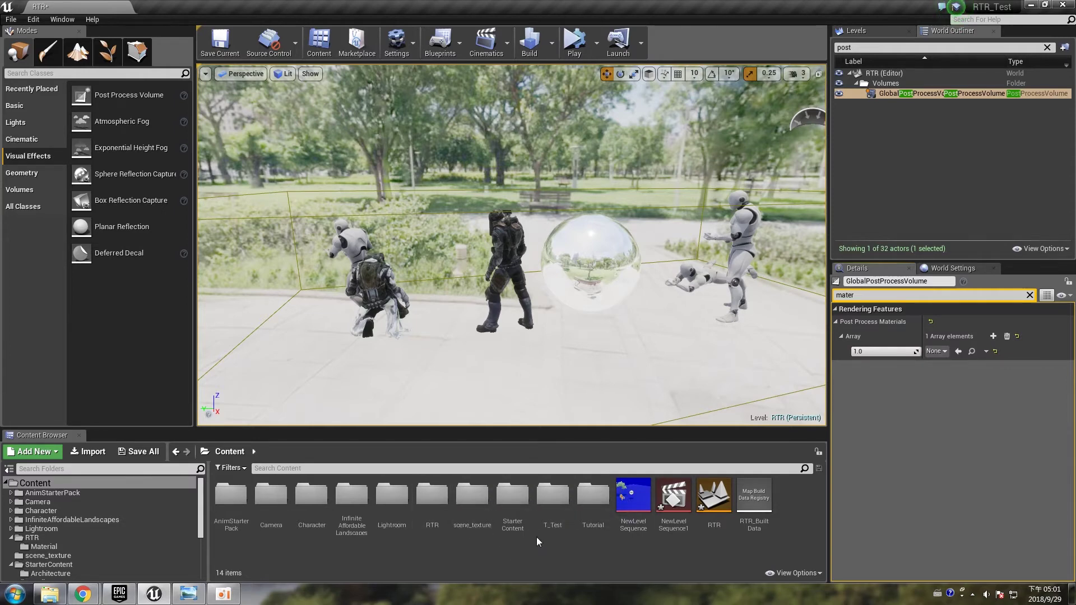
Step: Assign alpha_matte from the scene_texture folder to the new Post Process Materials element and check the characters' matte from several angles
double_click(473, 497)
click(231, 496)
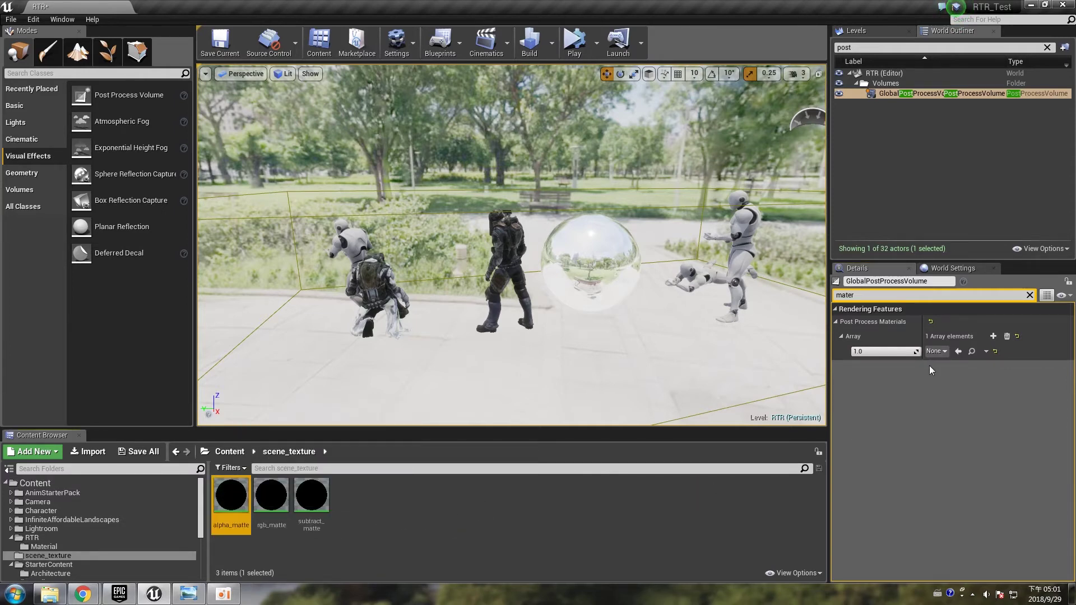
drag(231, 496, 949, 353)
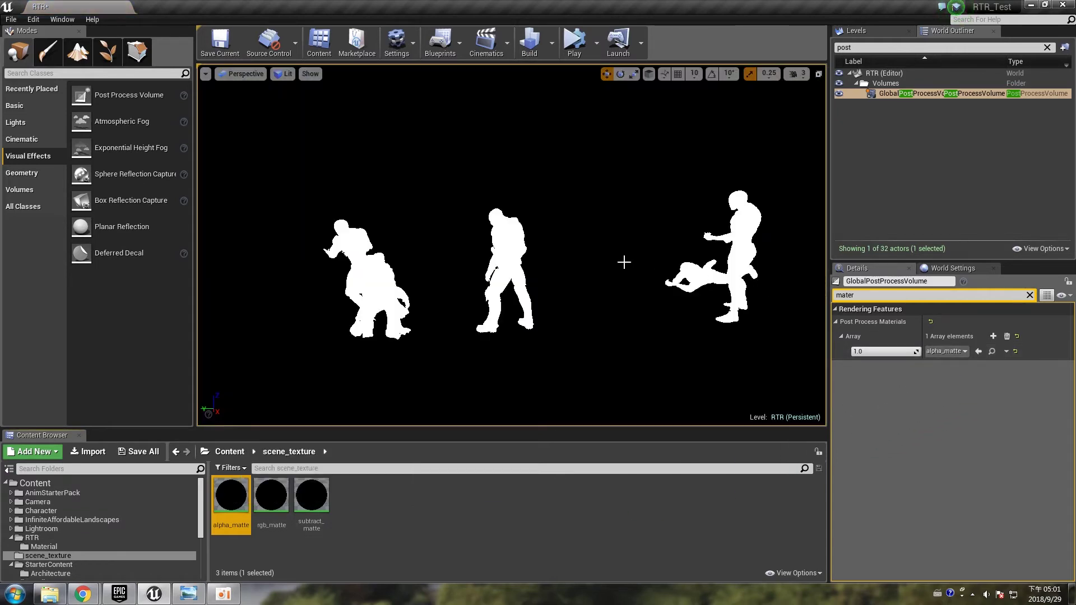
drag(592, 258, 611, 236)
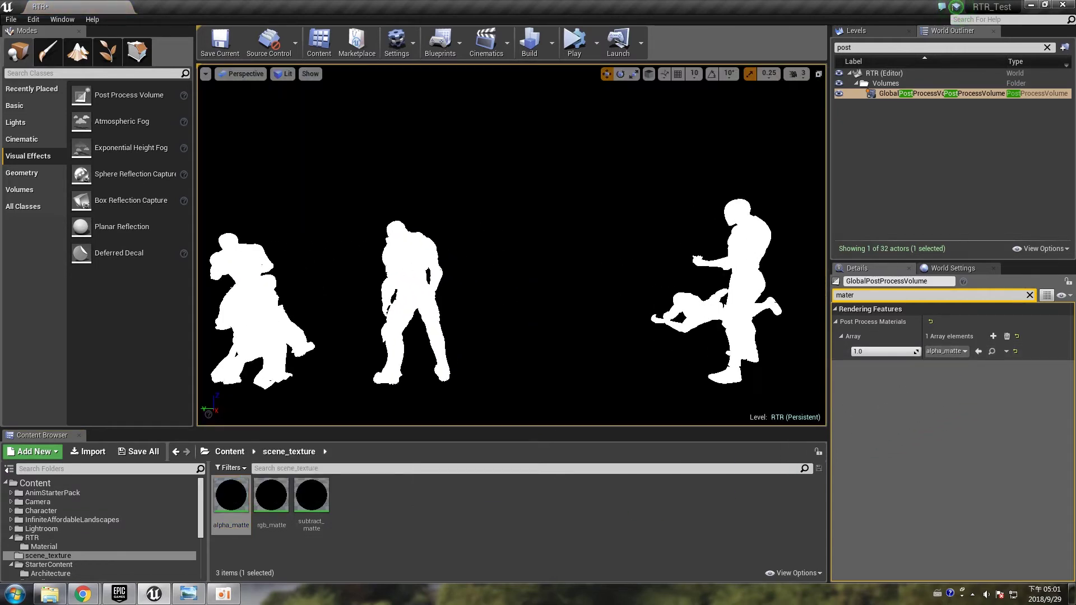
right_drag(611, 236, 560, 244)
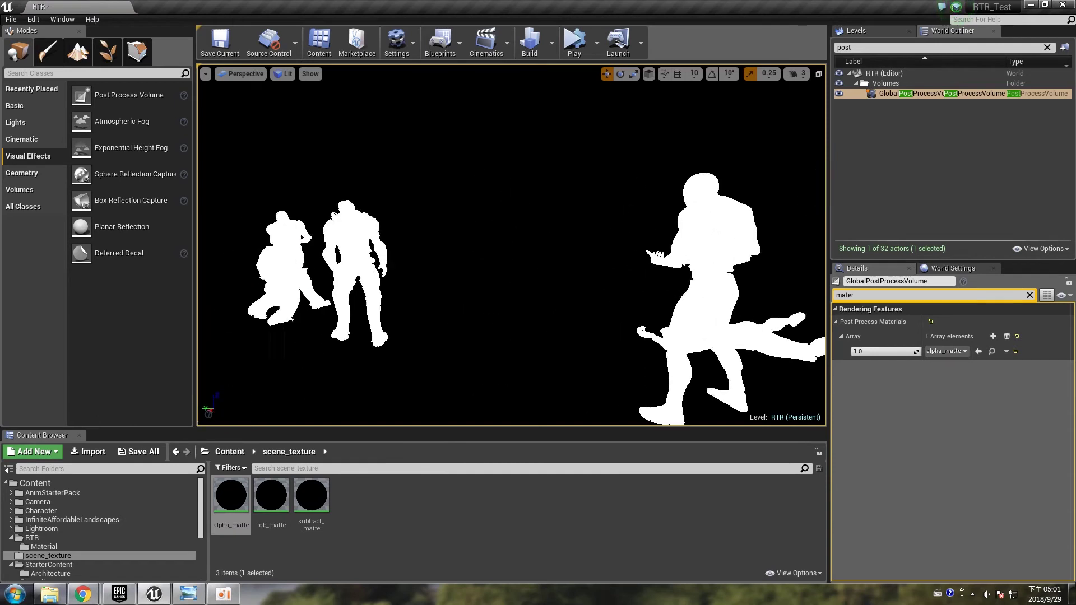
drag(560, 244, 495, 205)
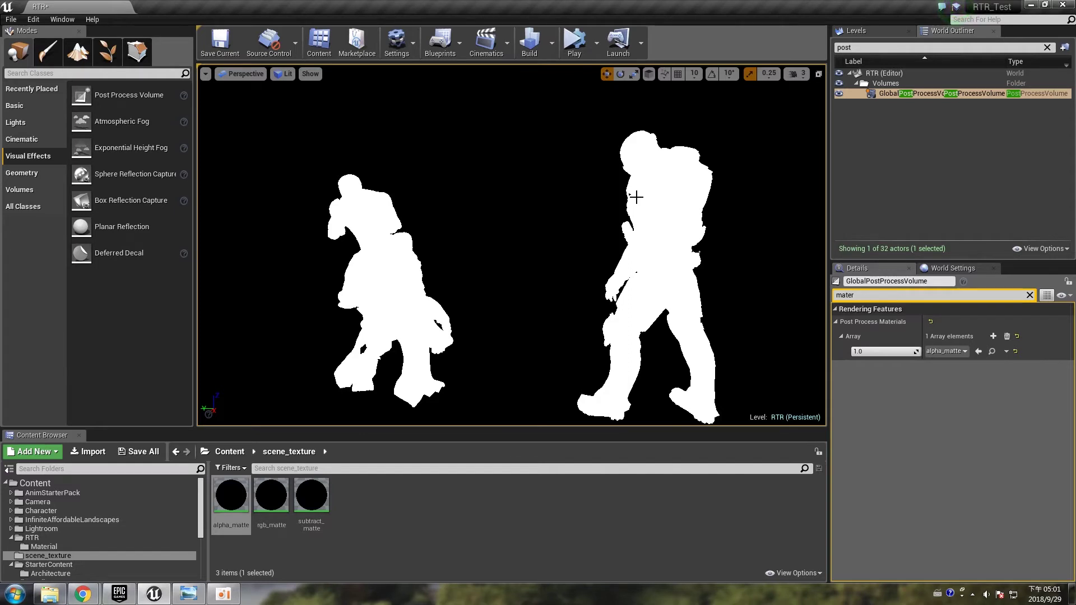
right_drag(654, 207, 678, 208)
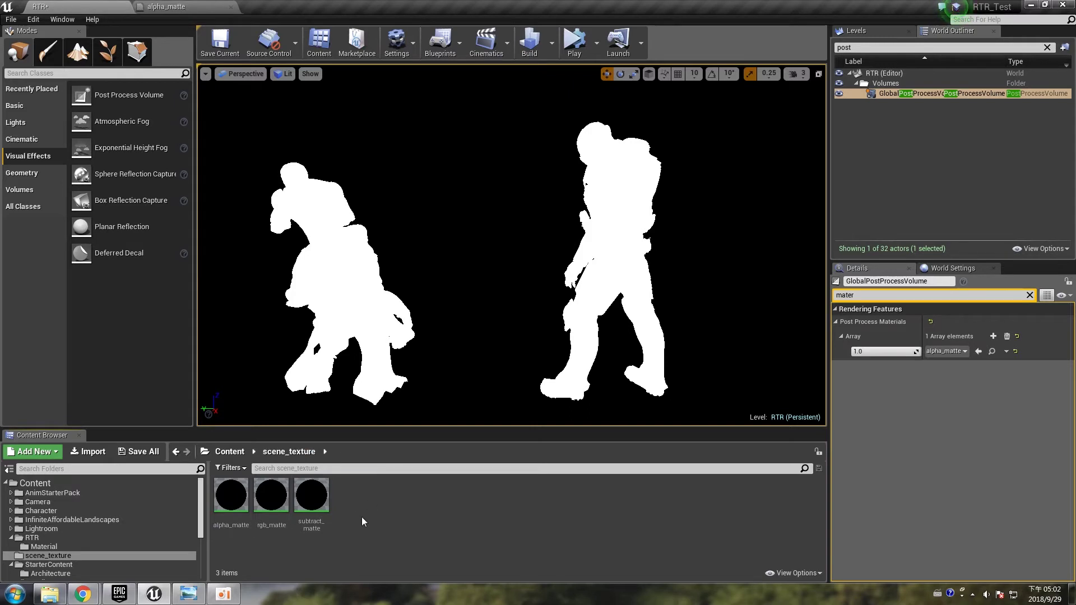
Step: Create a new material with its default name in the scene_texture folder and open it for editing
right_click(362, 517)
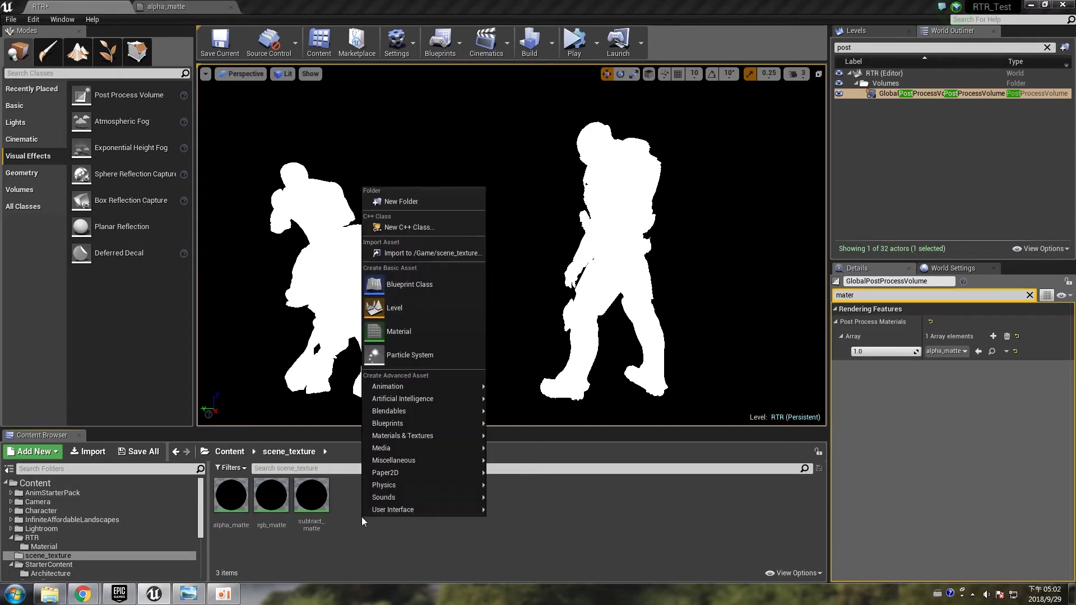
mouse_move(449, 435)
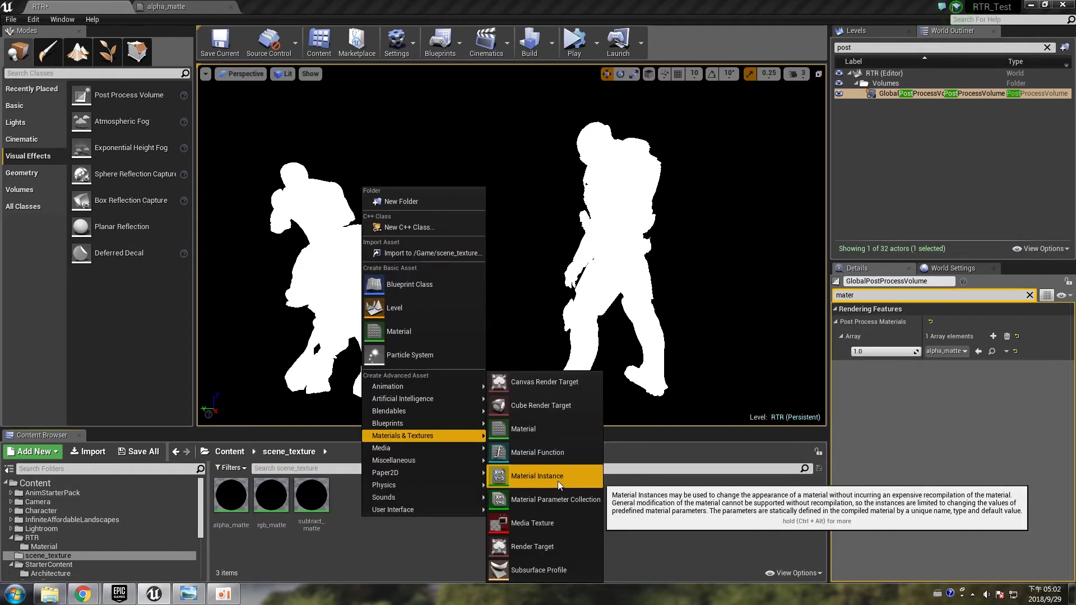
click(559, 430)
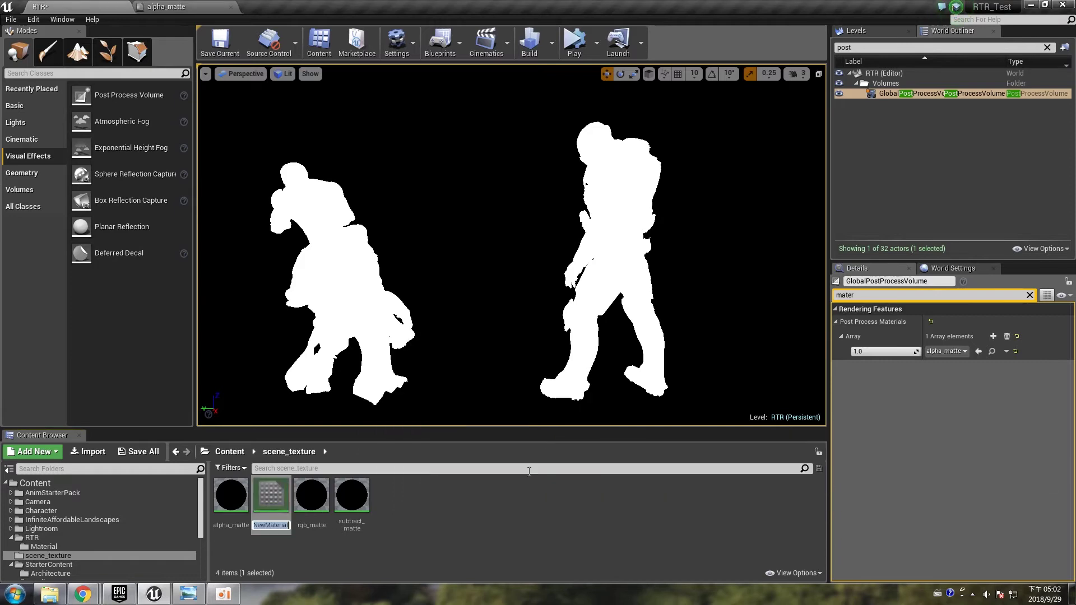
double_click(277, 507)
Step: Move the new material's result node aside to free up graph space and set Material Domain to Post Process
drag(562, 147, 812, 169)
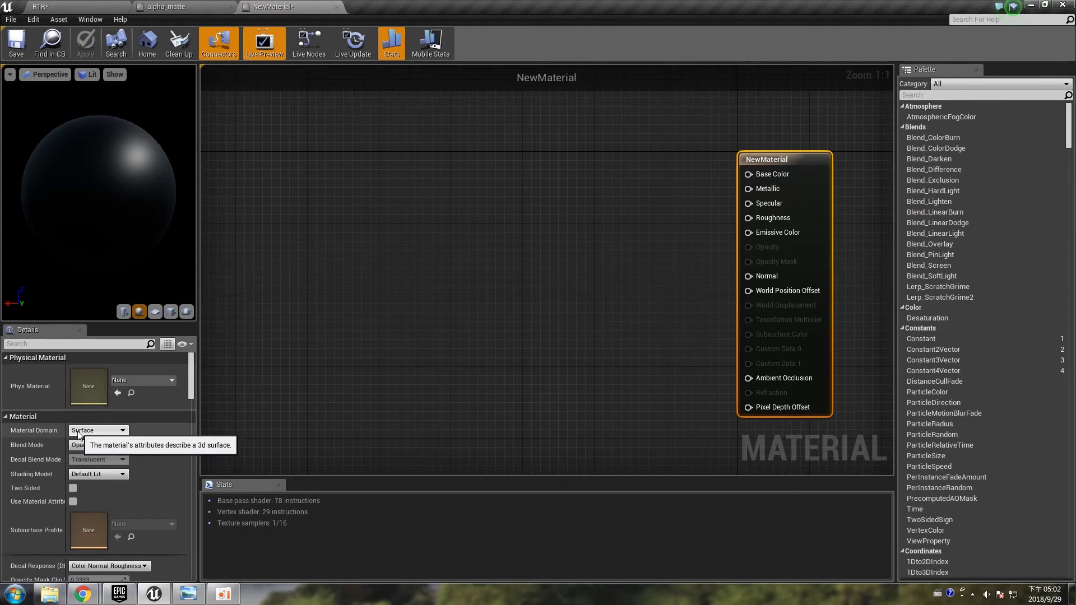
click(121, 432)
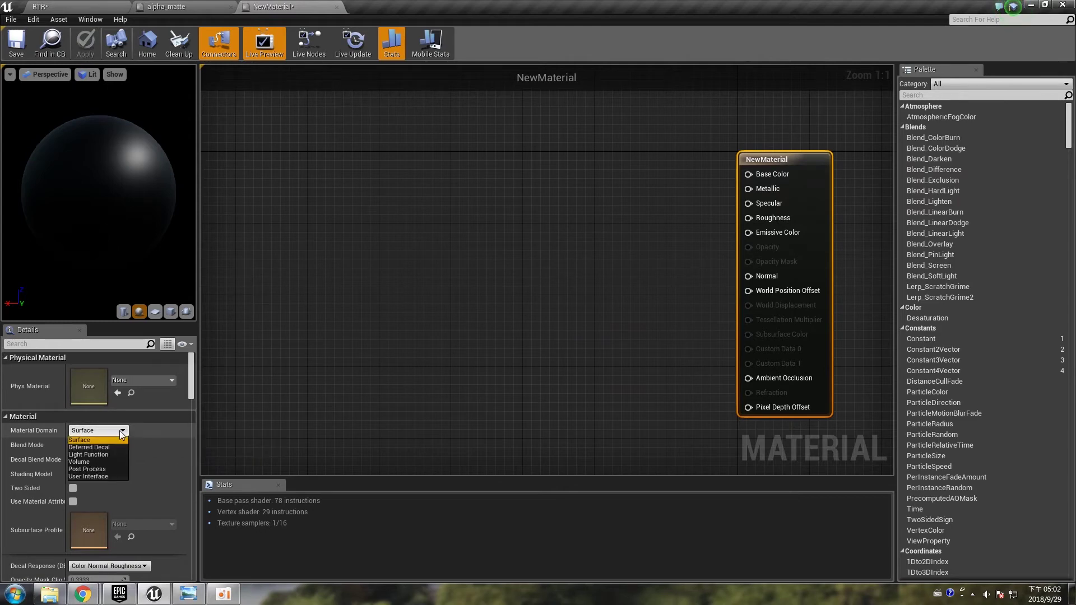
click(88, 469)
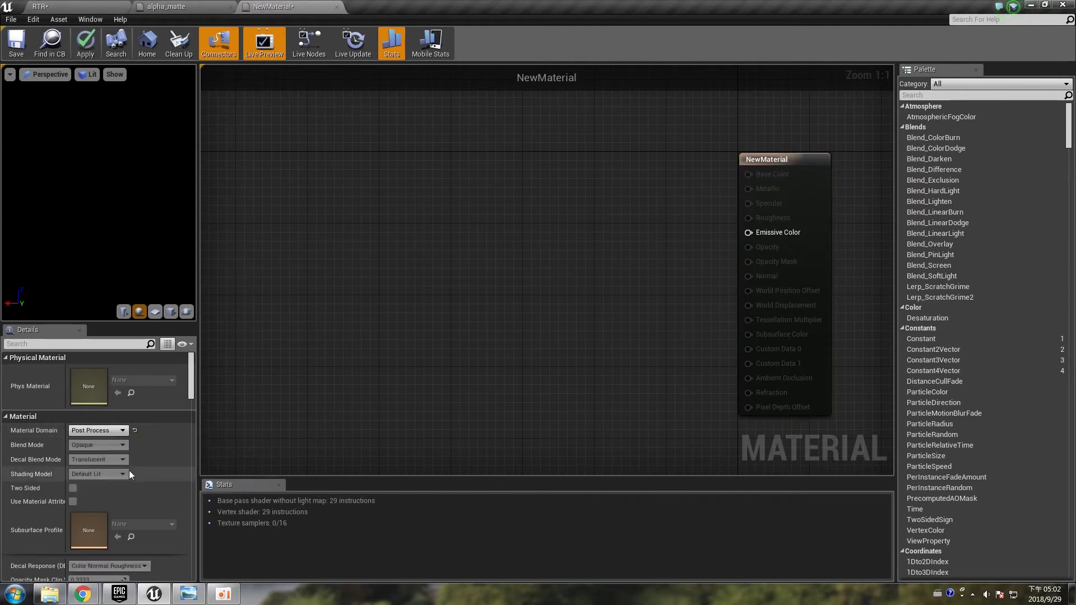
Step: Add a SceneTexture node to the material graph and set its Scene Texture Id to CustomStencil
right_drag(429, 217, 468, 218)
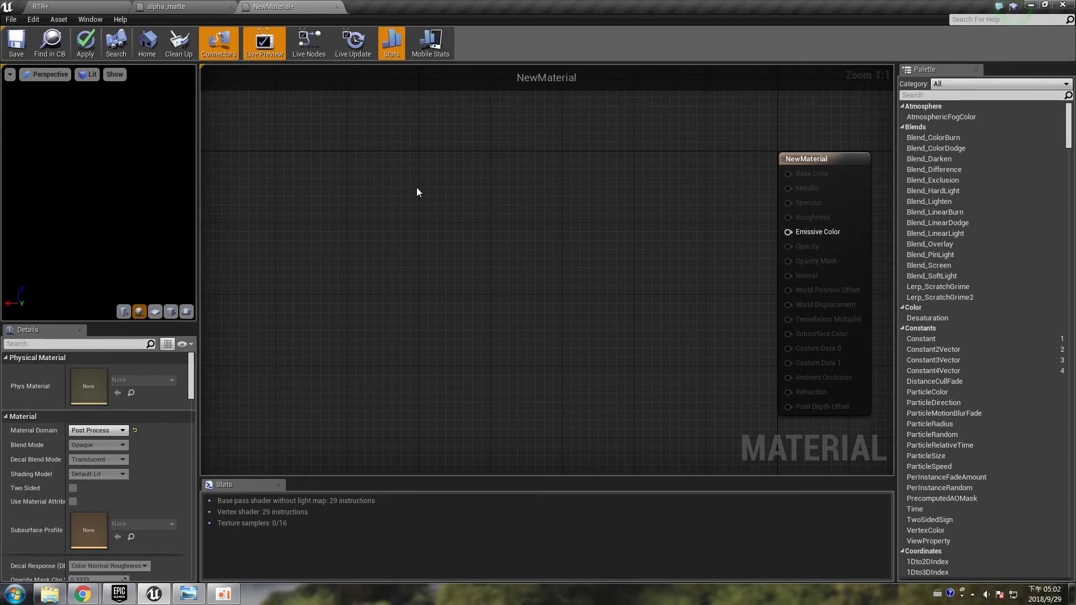
right_click(348, 173)
text(scen)
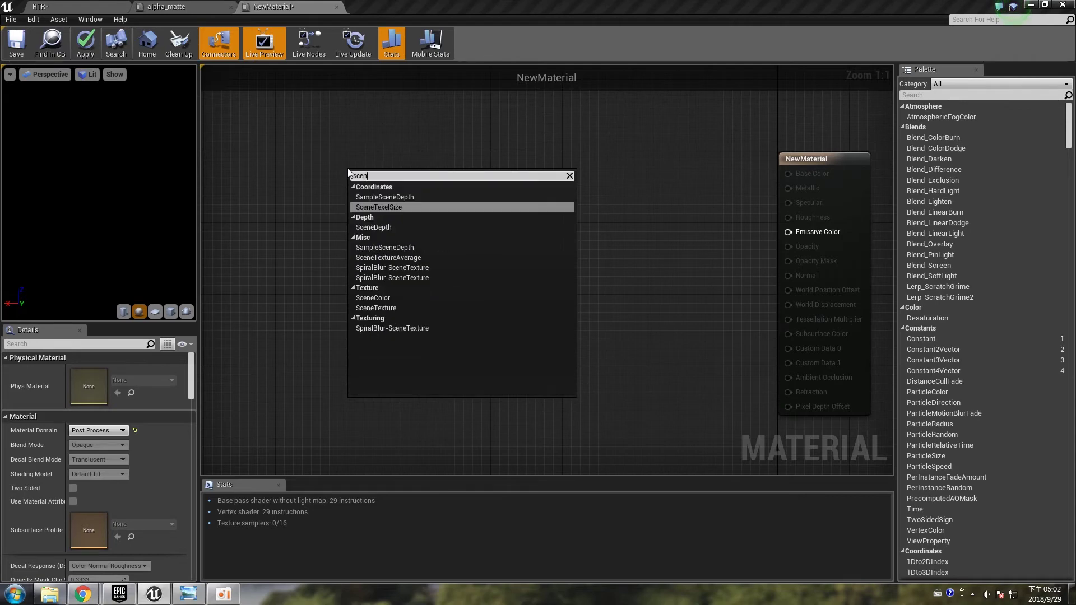
text(etex)
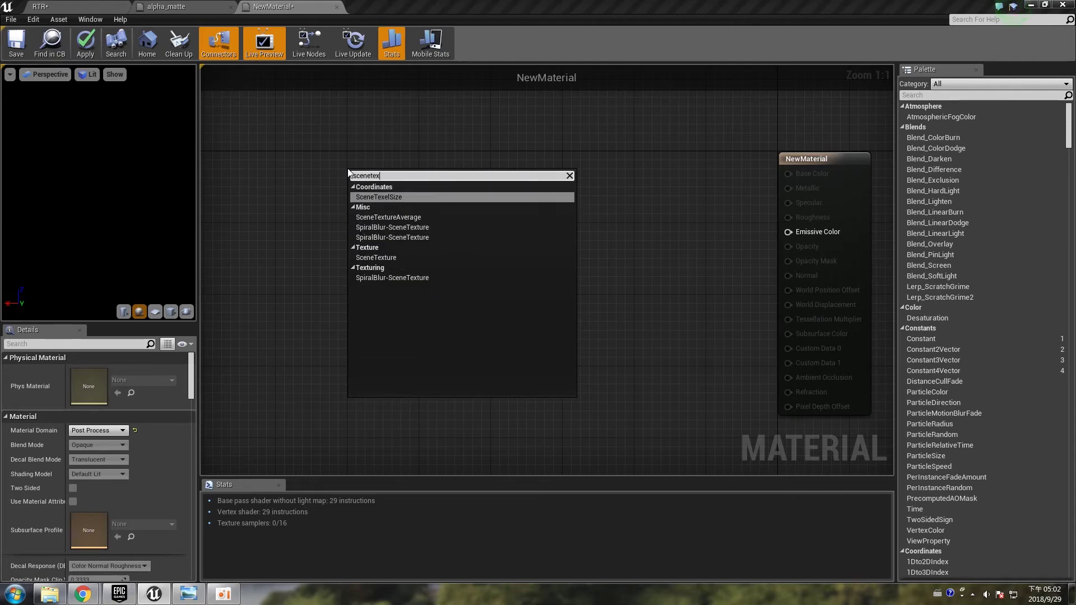
key(Up)
key(Up)
key(Return)
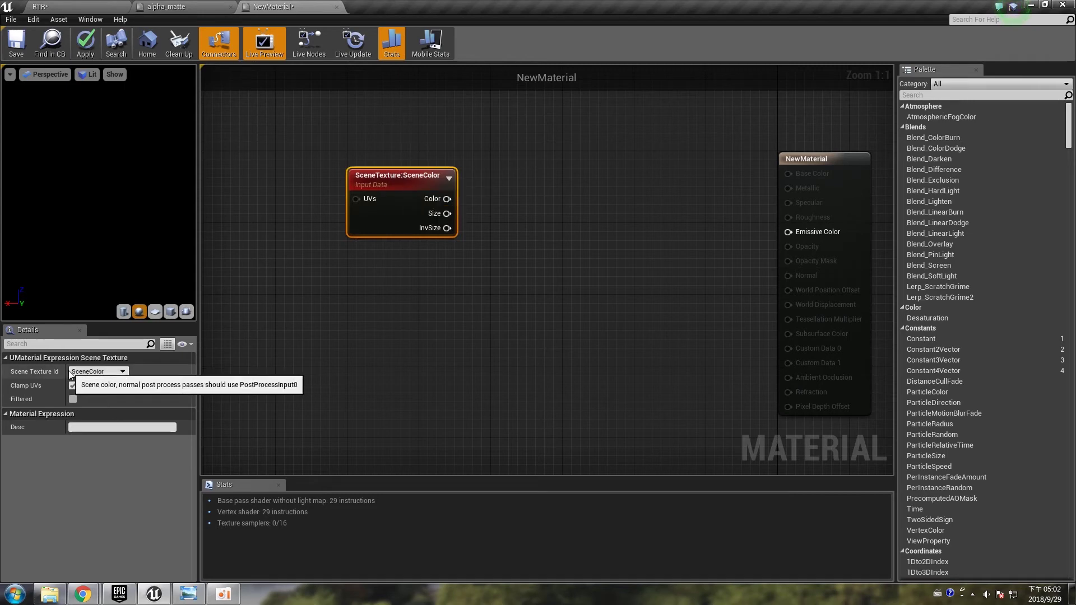
click(119, 372)
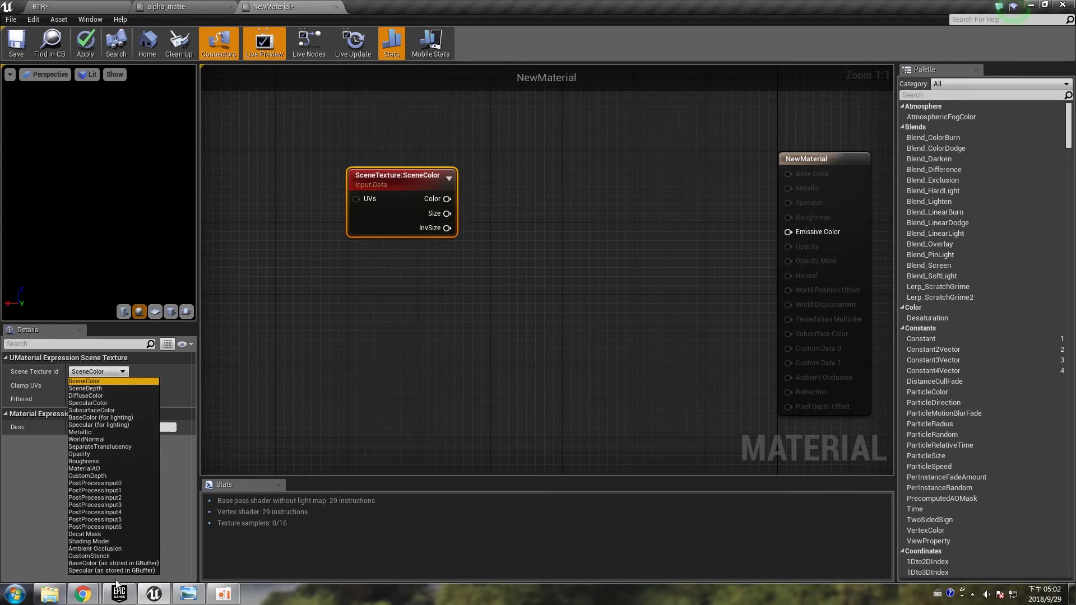
click(99, 557)
Step: Connect the CustomStencil node's Color output to a new ComponentMask node beside it and limit the mask to the R channel
drag(404, 185, 387, 208)
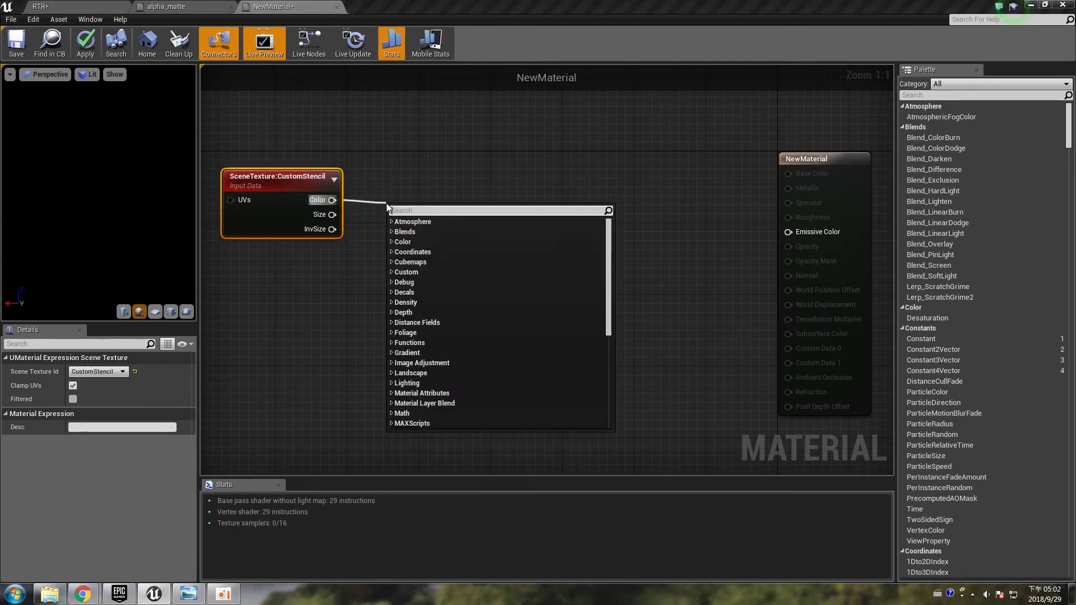
text(mask)
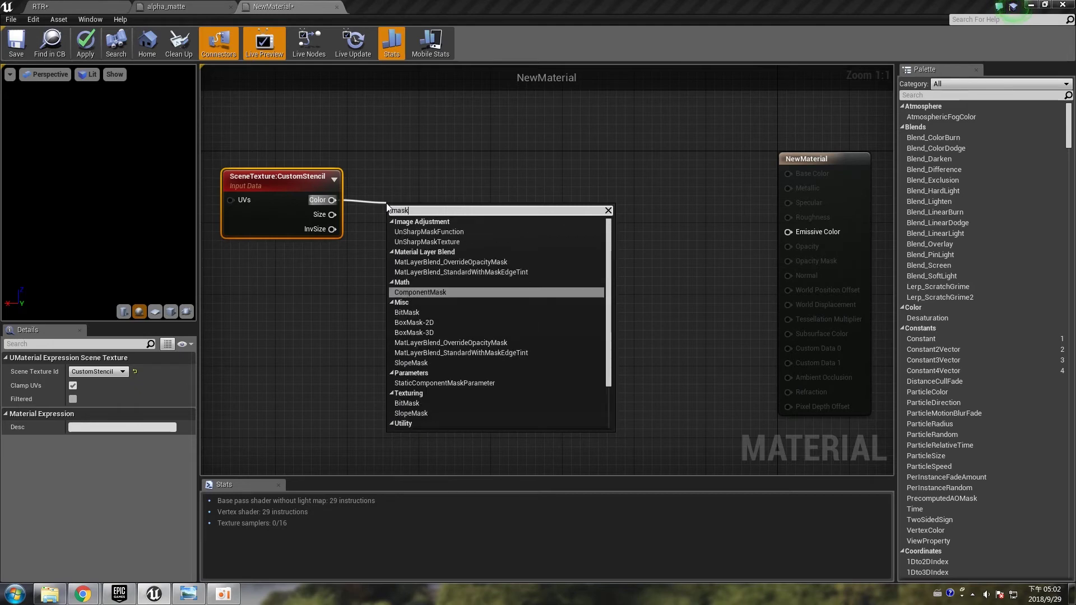
key(Return)
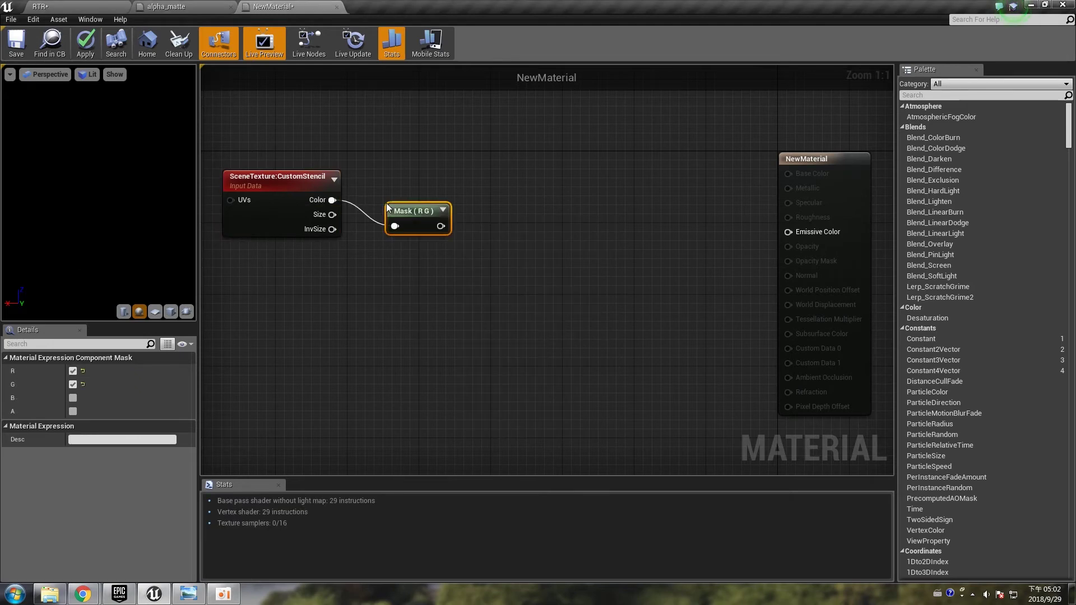
drag(421, 205, 401, 180)
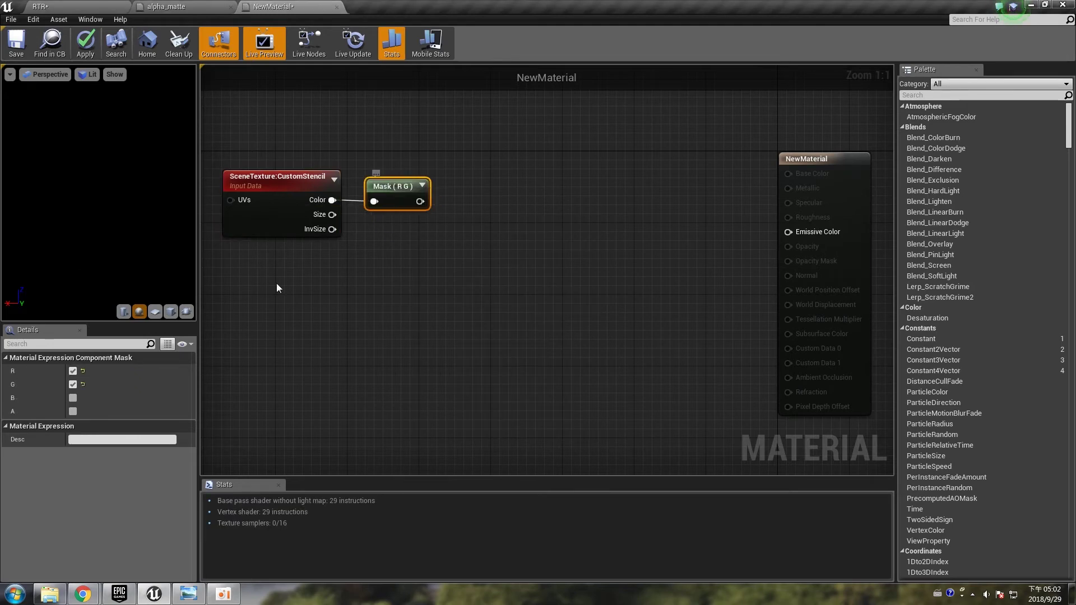
click(73, 385)
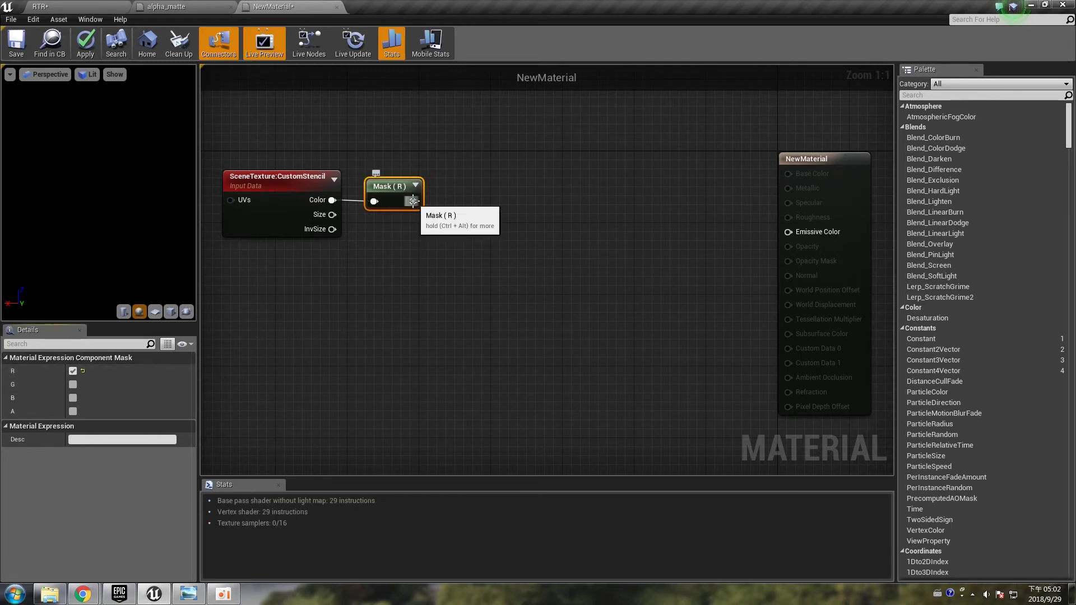
Step: Connect the R mask's output to input A of a new Divide node and set its Const B to 255
drag(413, 201, 459, 203)
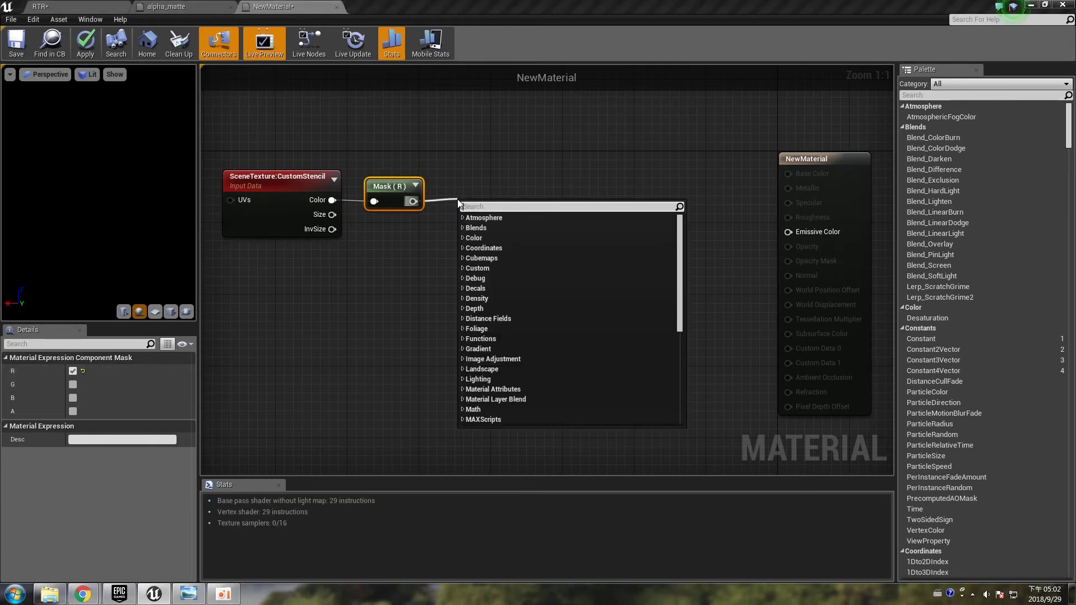
text(divi)
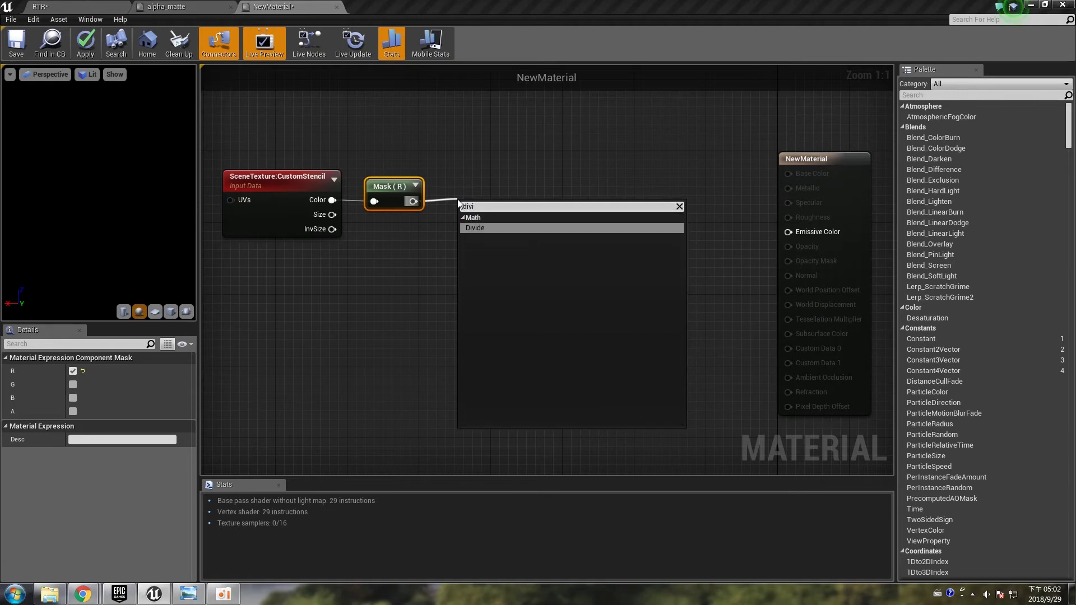
key(Return)
drag(477, 215, 465, 195)
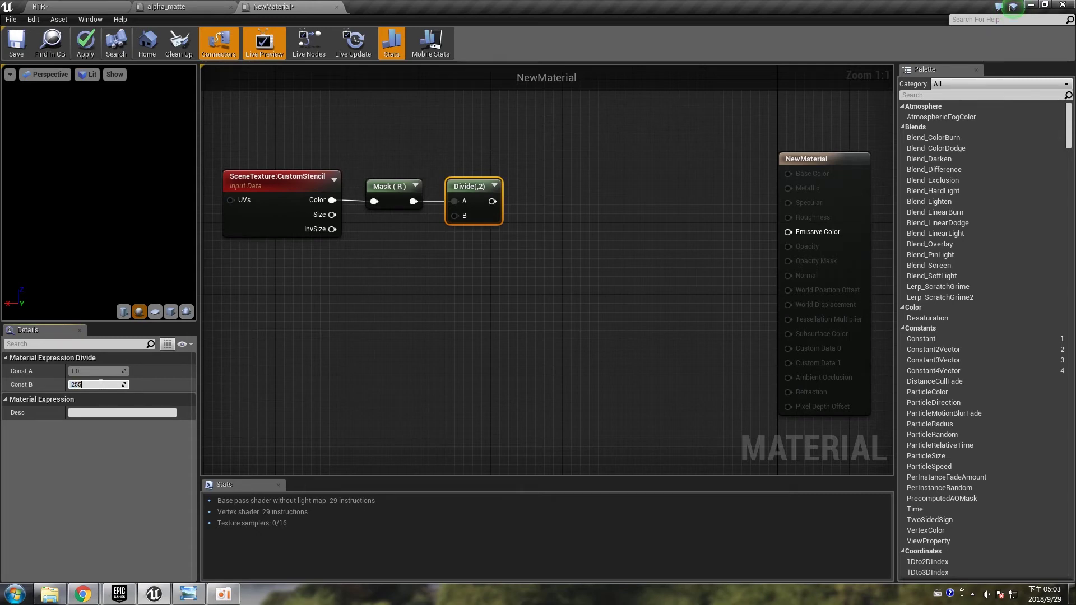
click(572, 203)
Step: Add a BitMask function node between the Divide node and the material's result node
right_drag(571, 203, 466, 226)
right_click(470, 178)
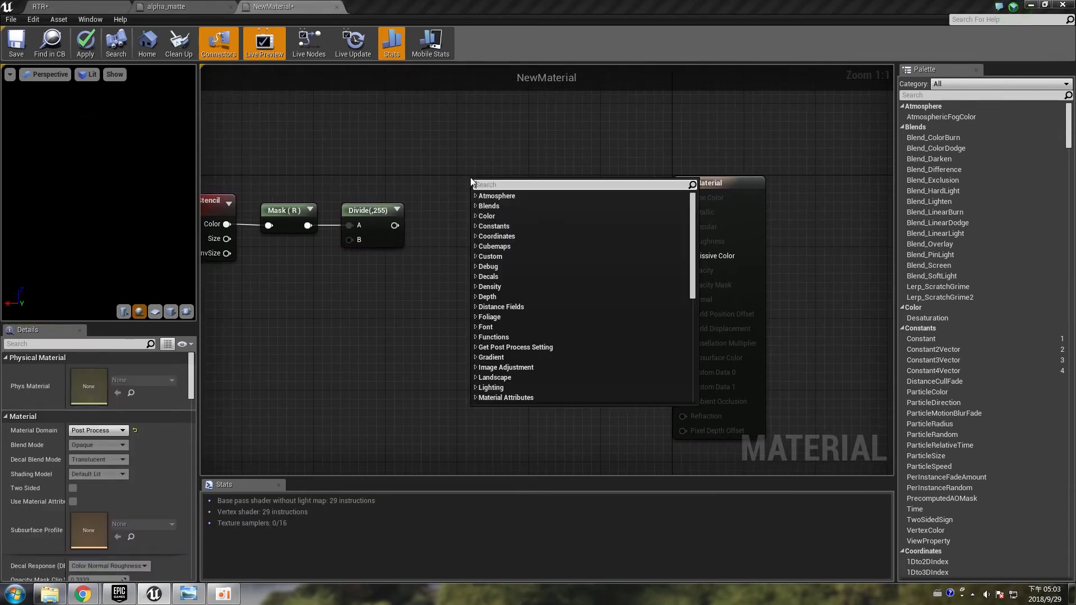
text(bit)
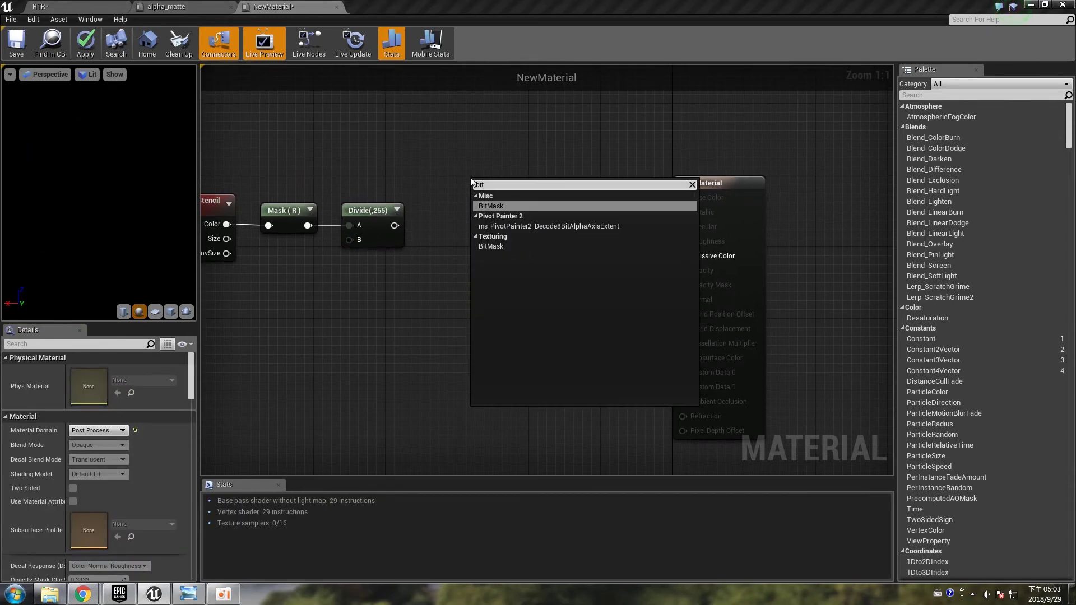
text(m)
key(Return)
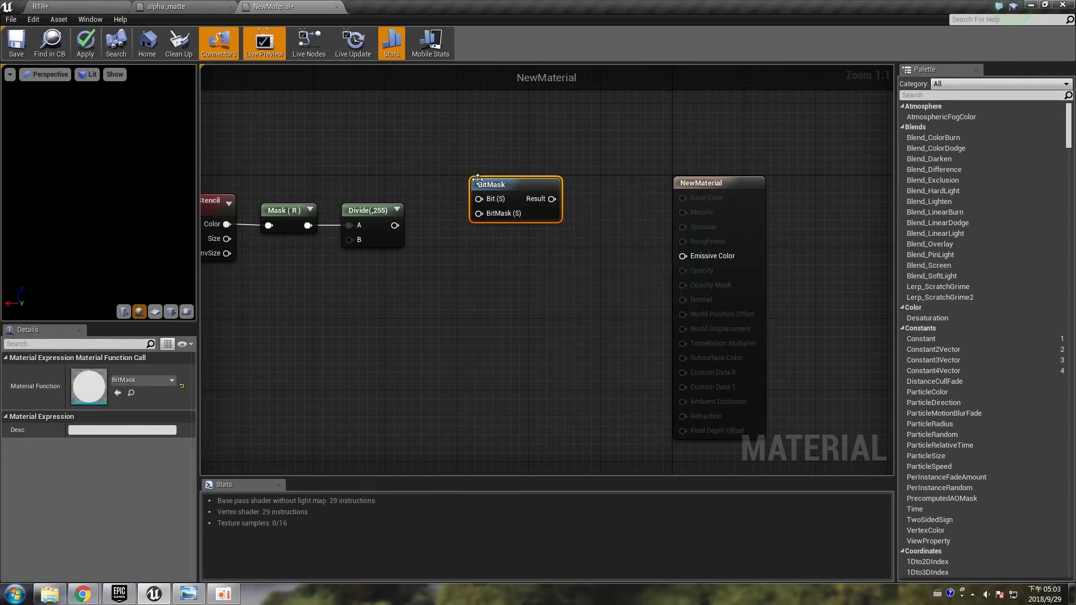
Step: Position the BitMask node near Divide, connecting Divide's output to its BitMask (S) input and a new Constant node to its Bit (S) input
drag(478, 179, 428, 160)
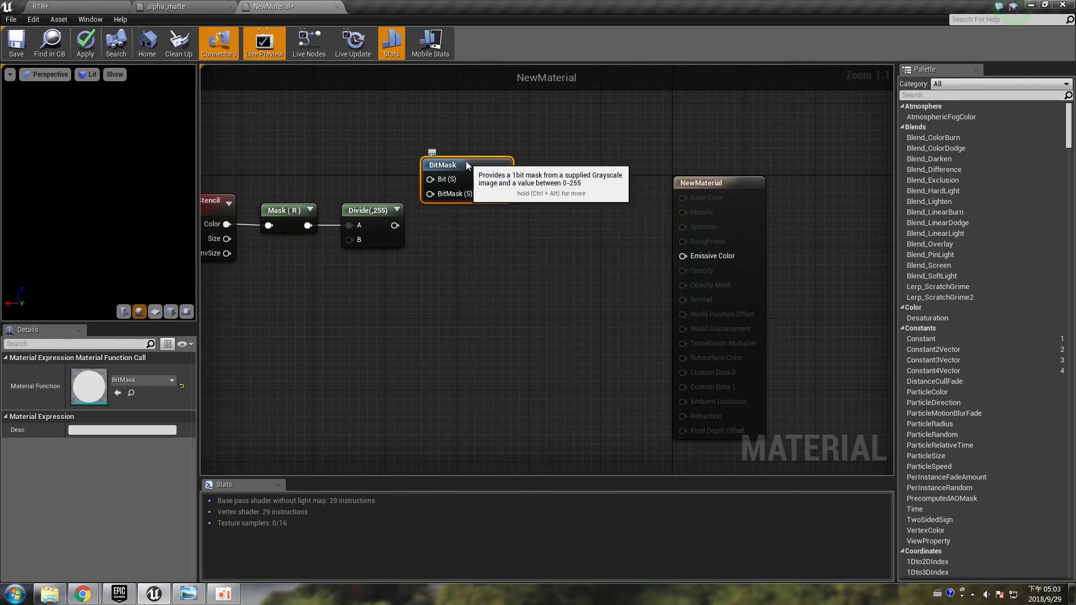
drag(395, 225, 439, 194)
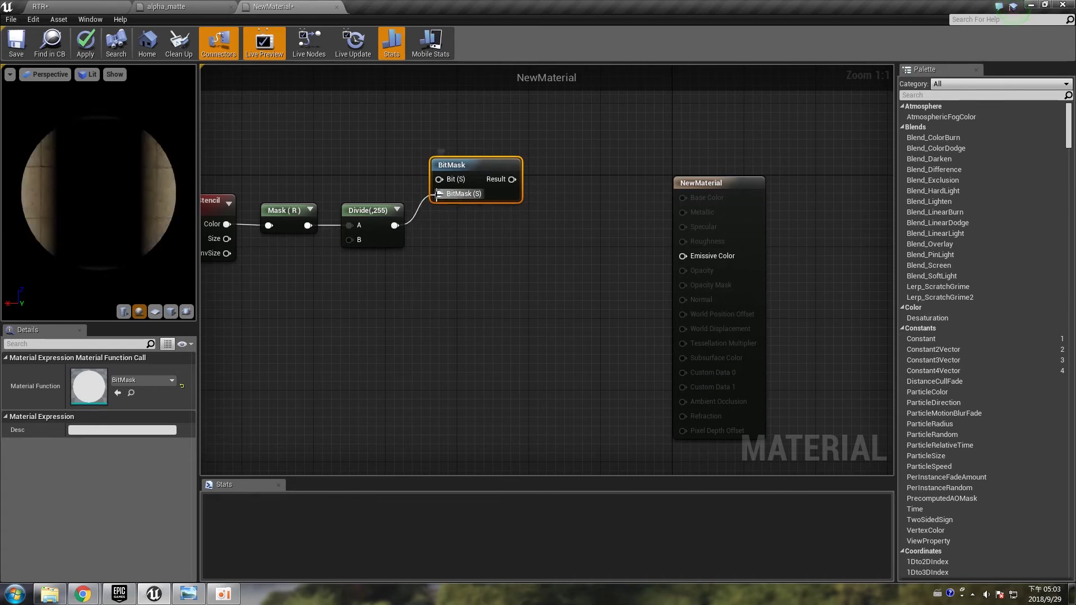
click(347, 133)
drag(365, 154, 440, 179)
Step: Add sample Constant, Constant2Vector, Constant3Vector and Constant4Vector nodes above the graph, and delete all four
right_drag(415, 129, 459, 213)
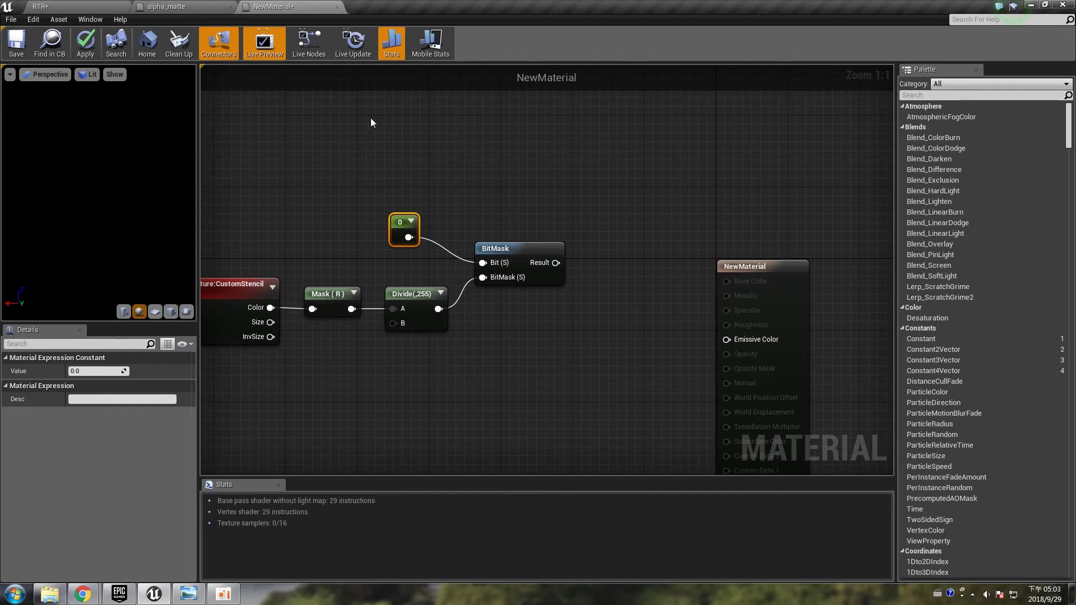
click(331, 120)
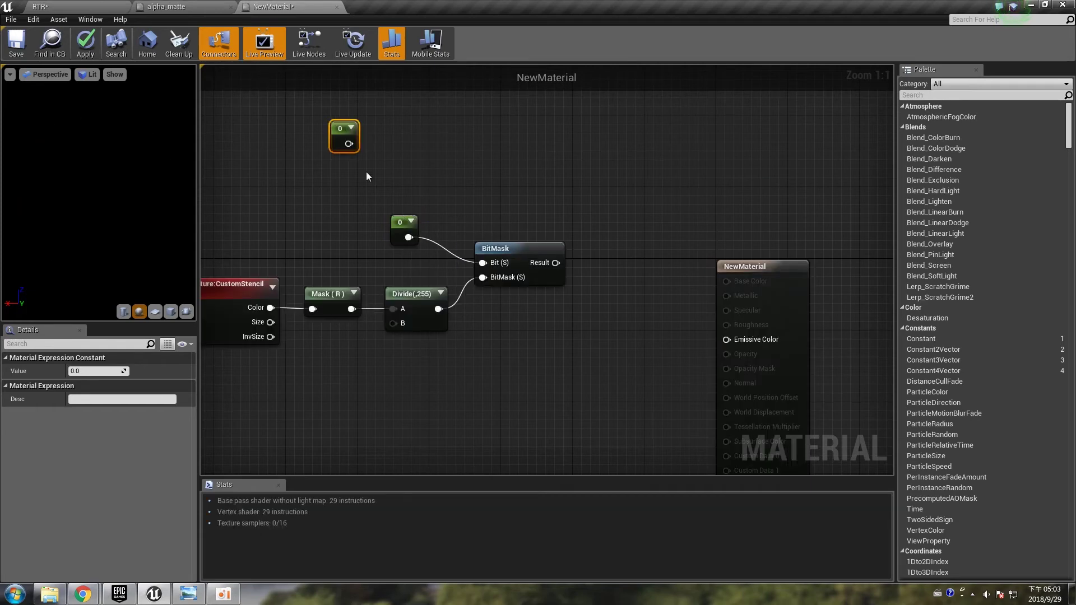
click(397, 121)
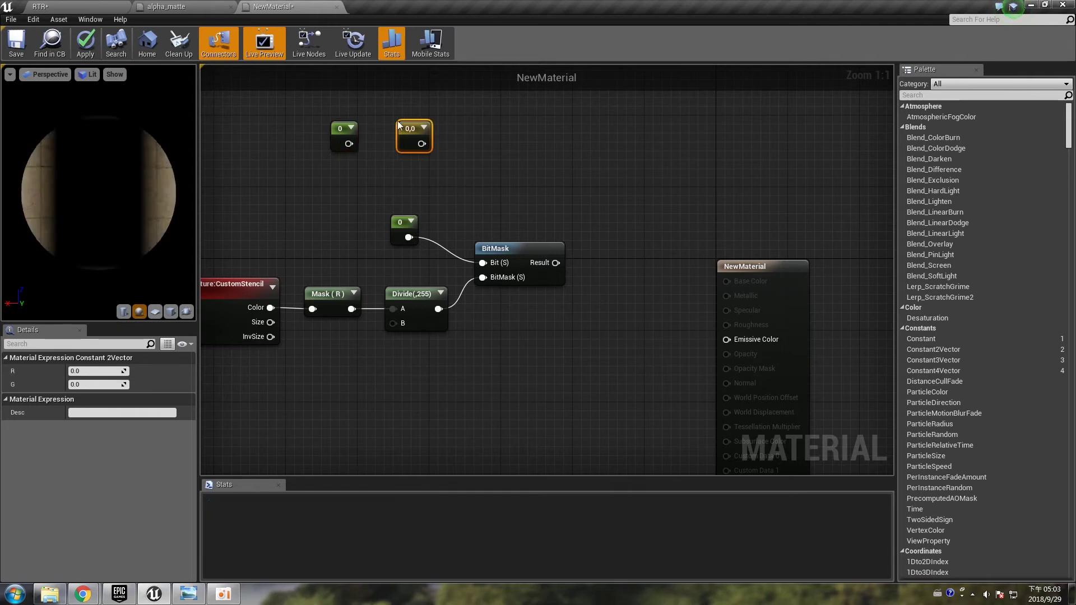
click(480, 119)
click(610, 123)
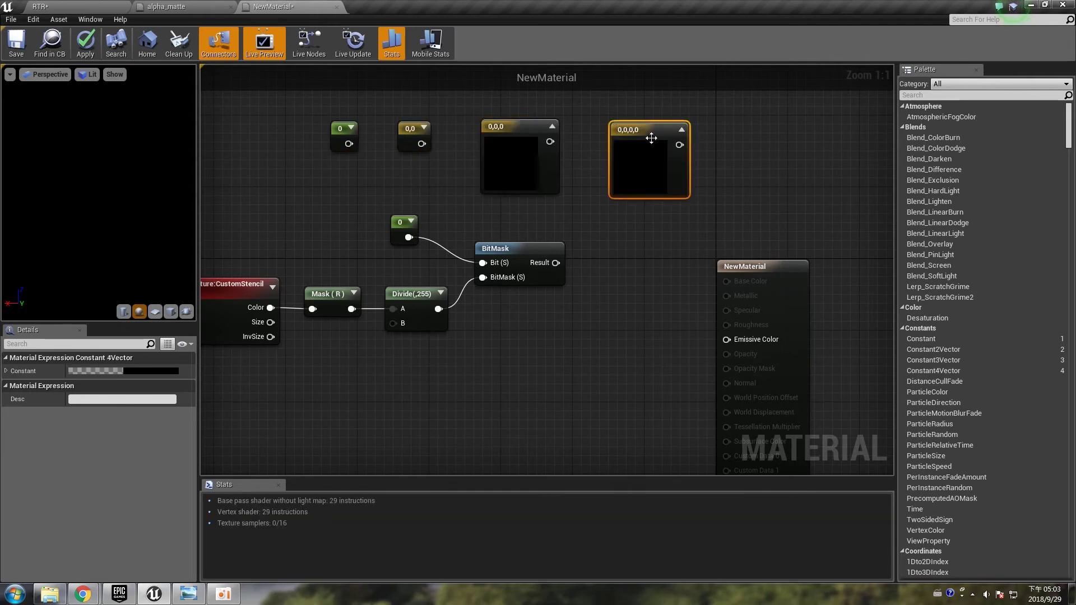
drag(396, 115, 667, 196)
drag(284, 105, 735, 207)
key(Delete)
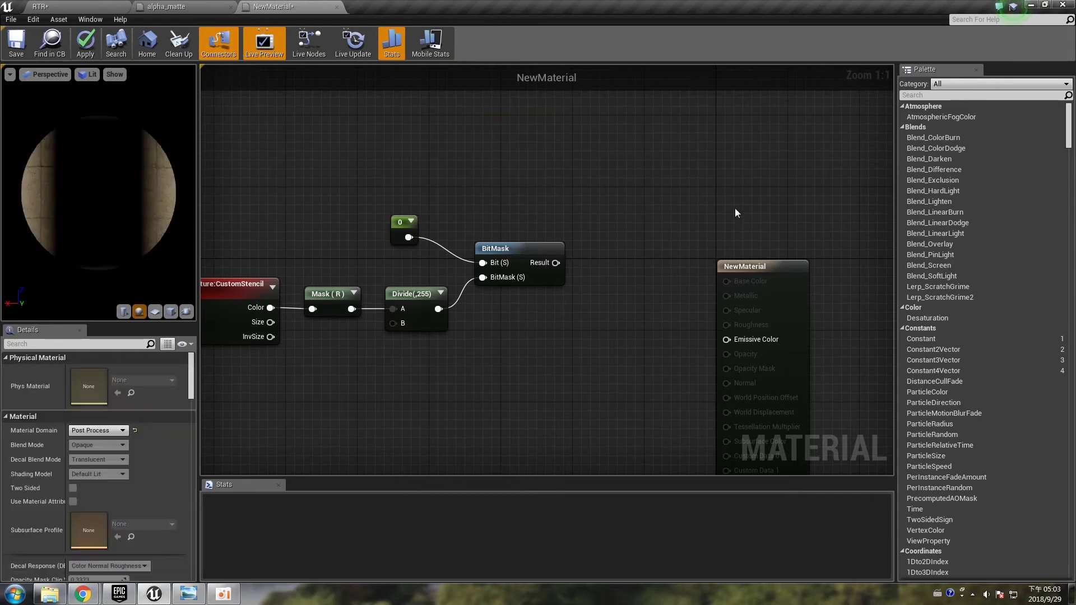
Step: Set the value of the Constant node feeding the BitMask's Bit input to 1
click(401, 224)
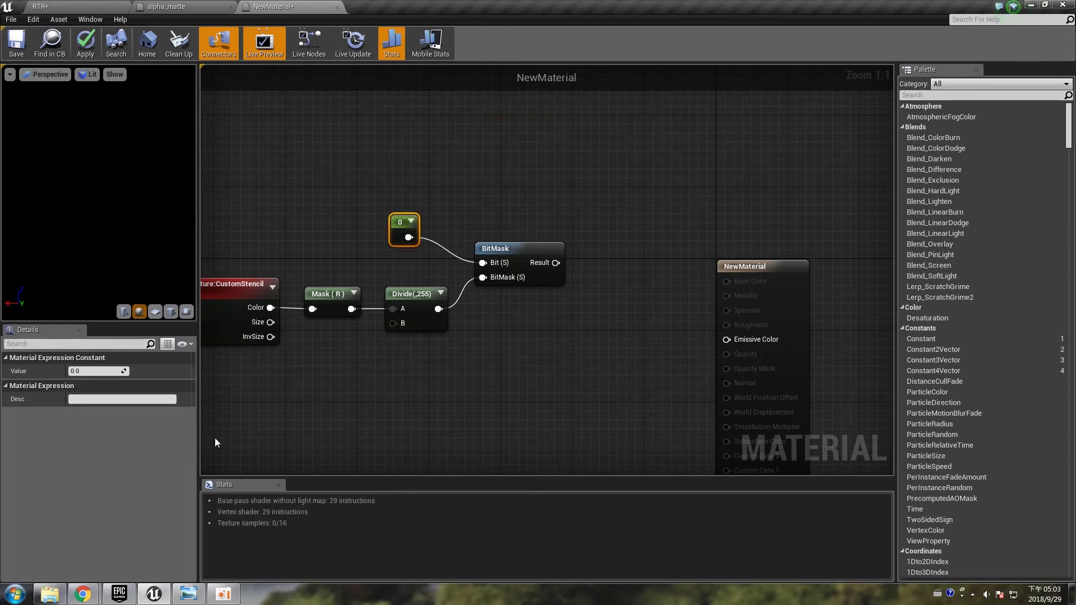
click(82, 372)
text(1)
key(Return)
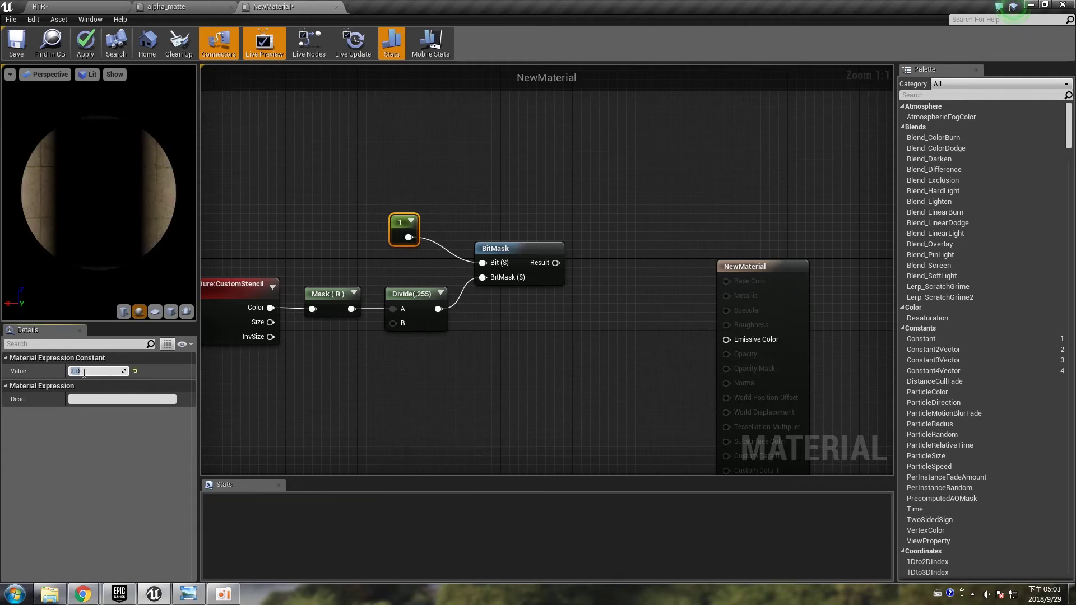
Step: Connect the BitMask's Result output to a new Clamp node
right_drag(630, 253, 515, 197)
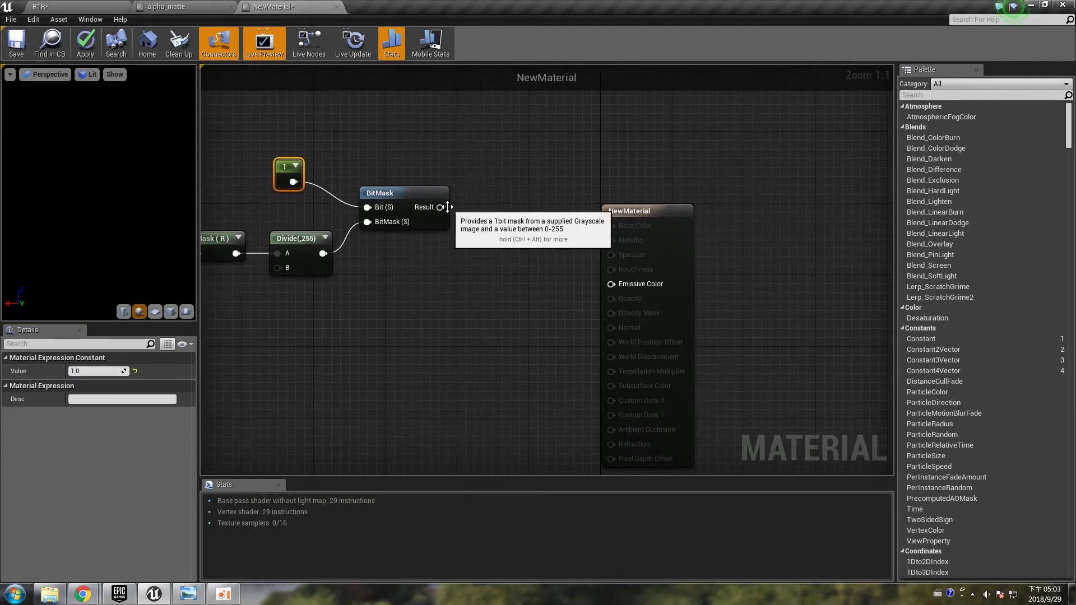
drag(441, 207, 484, 205)
text(clamp)
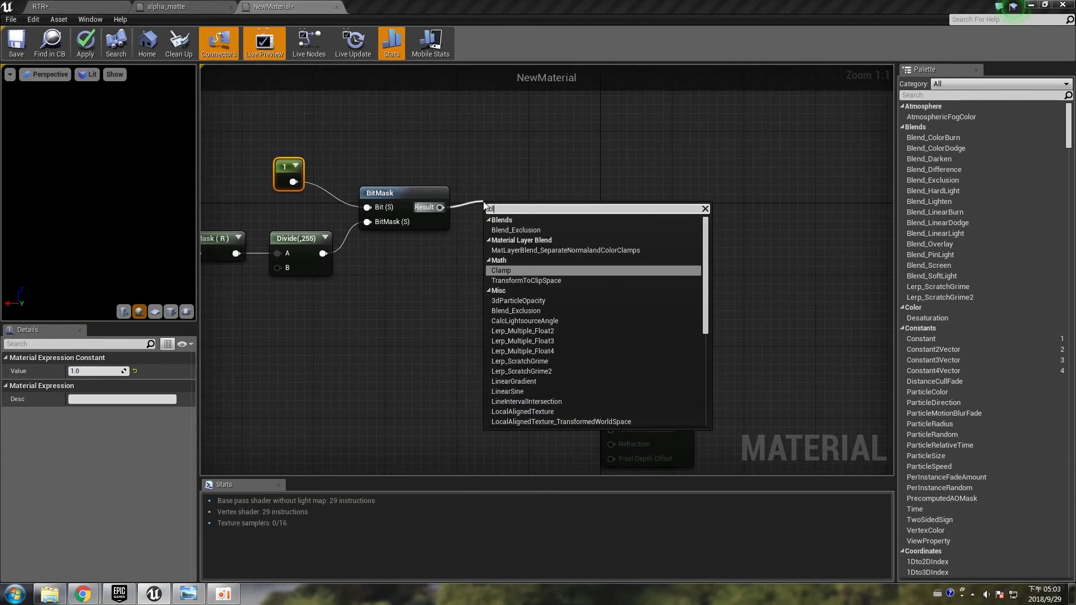
key(Return)
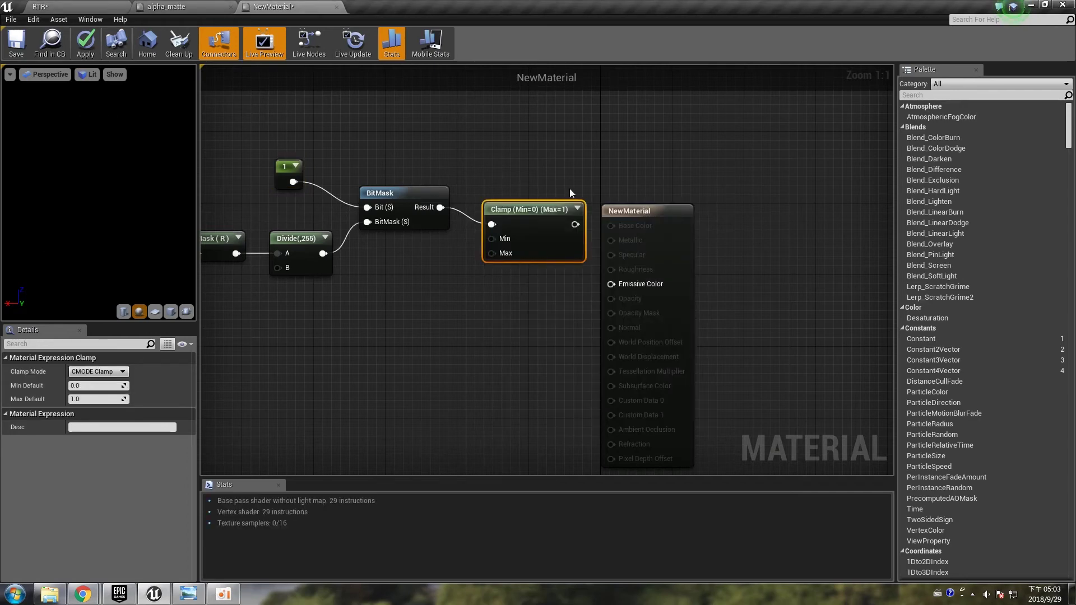
Step: Align the Clamp and material result nodes, connect the Clamp output to Emissive Color, and save the material
drag(534, 205, 526, 181)
drag(649, 211, 667, 157)
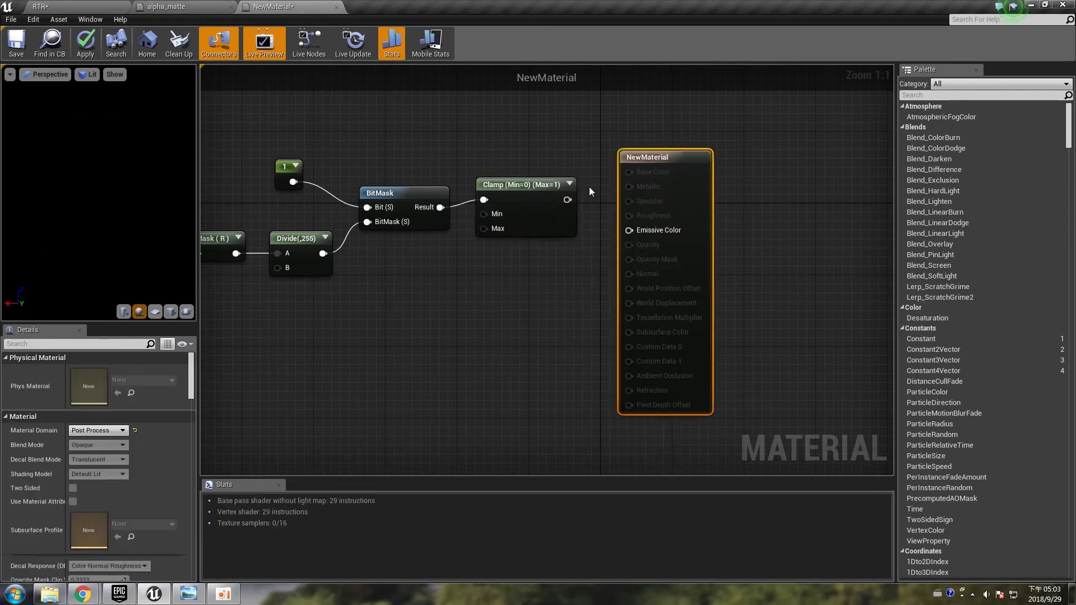
drag(567, 199, 644, 231)
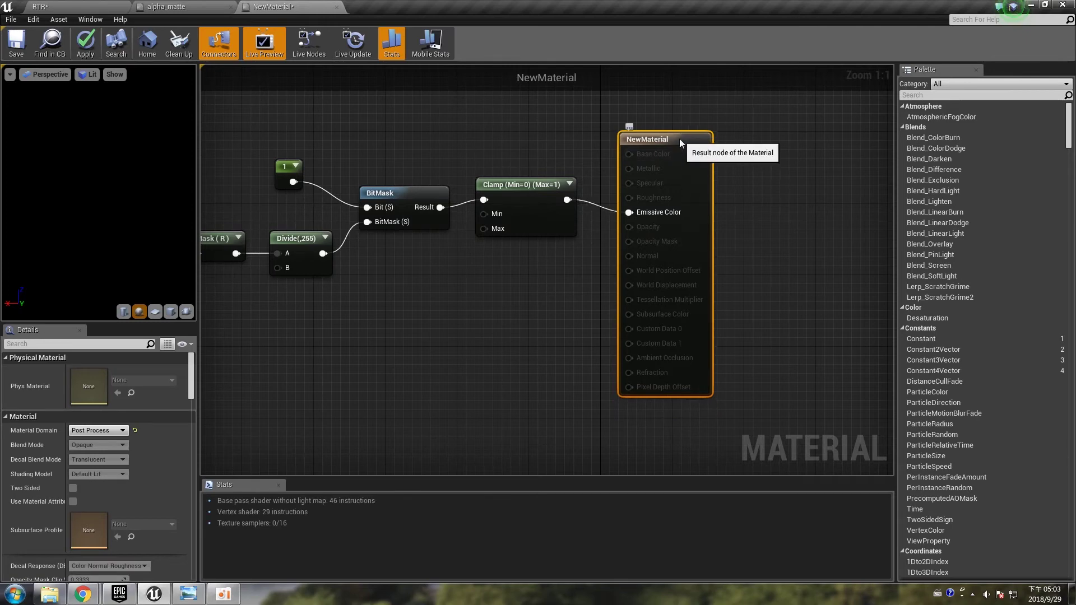
key(Home)
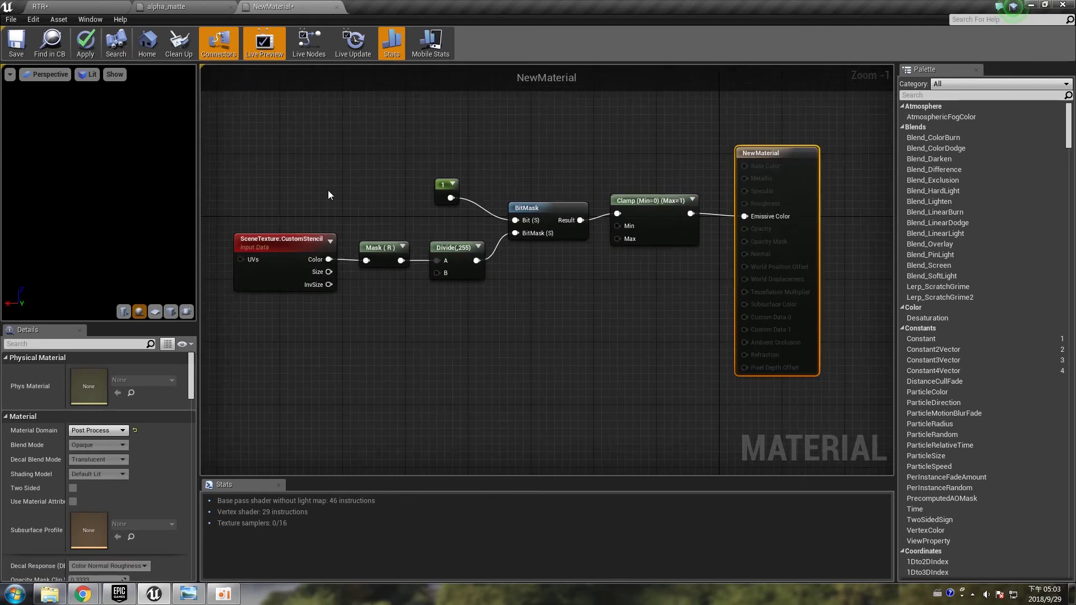
click(17, 42)
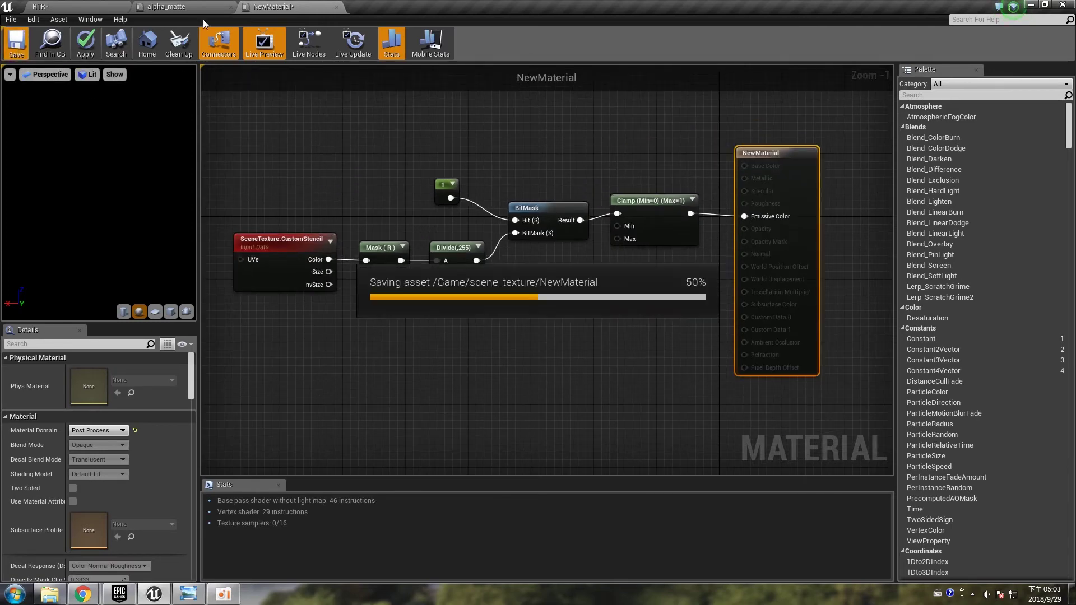
Step: In the RTR level, replace the GlobalPostProcessVolume's post process material with rgb_matte
click(39, 7)
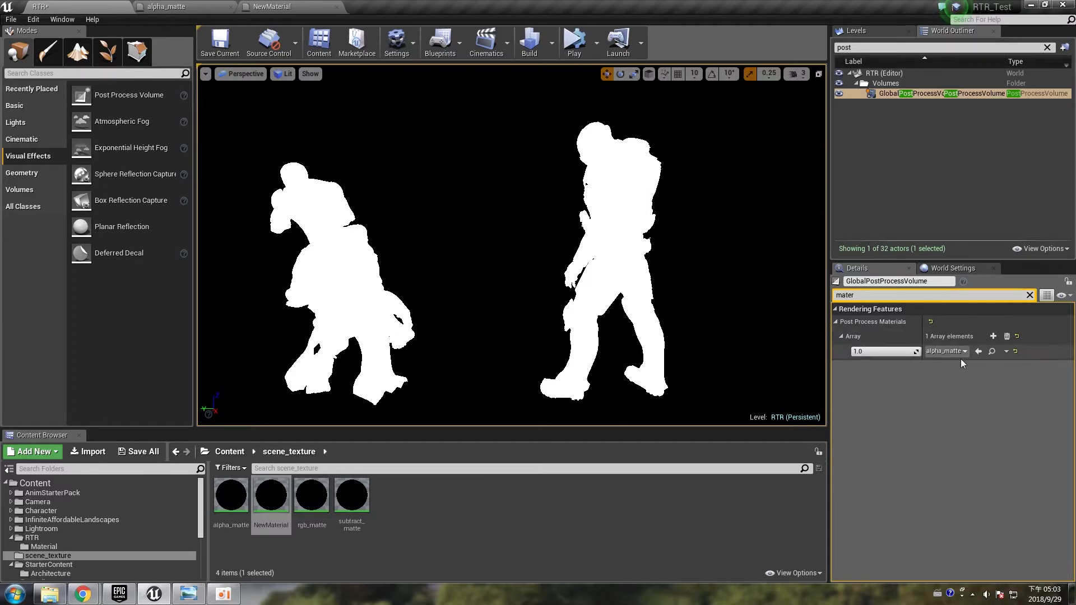
click(914, 94)
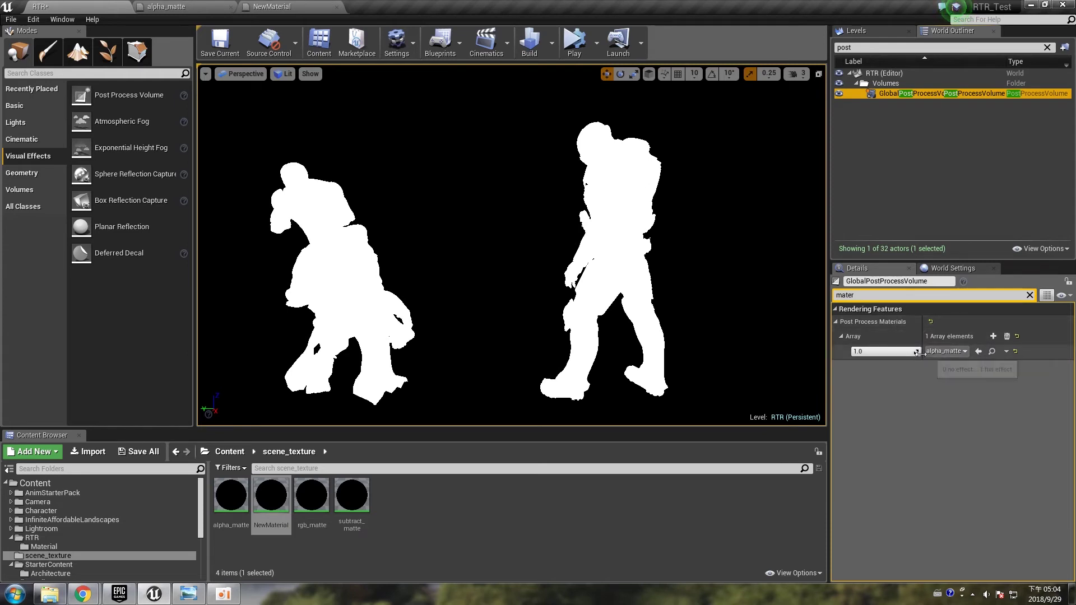
right_drag(395, 176, 431, 172)
key(s)
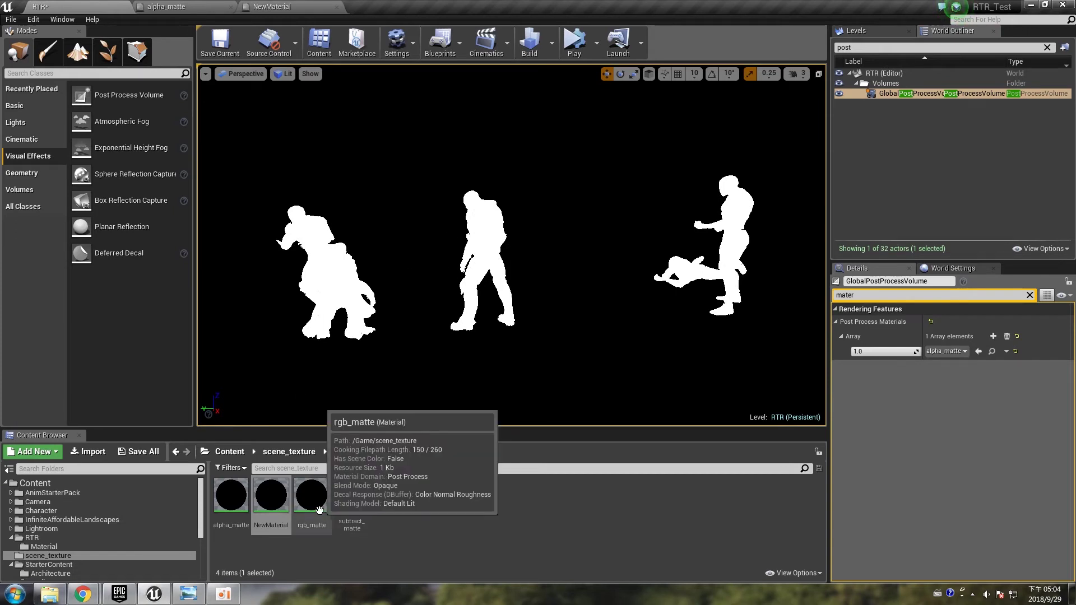
drag(312, 496, 965, 356)
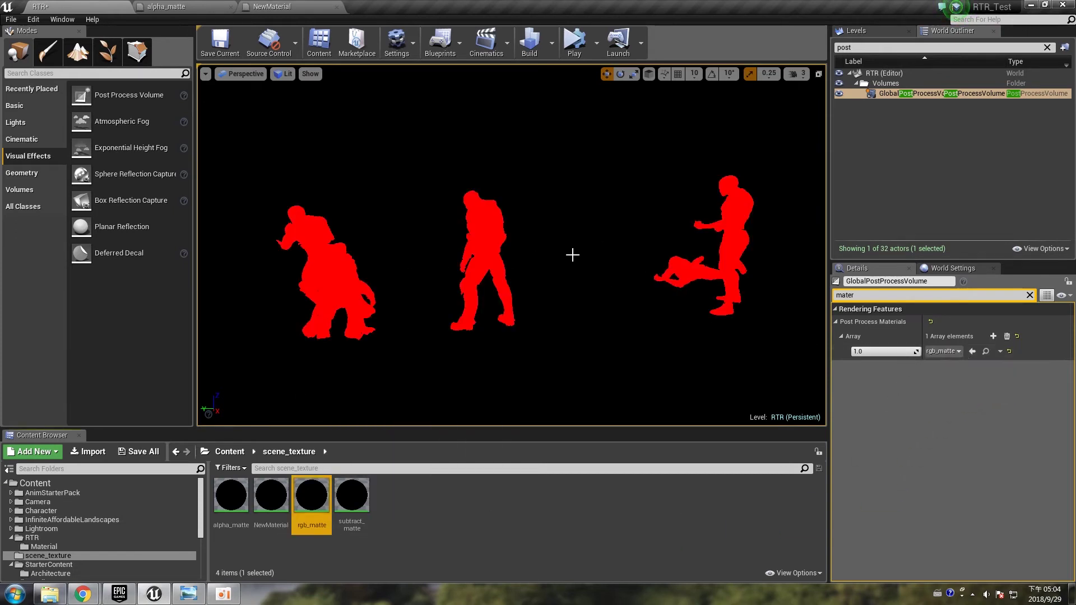
Step: Filter the level's actors by "grou" and show the camera2_Ground mesh in the viewport
click(871, 47)
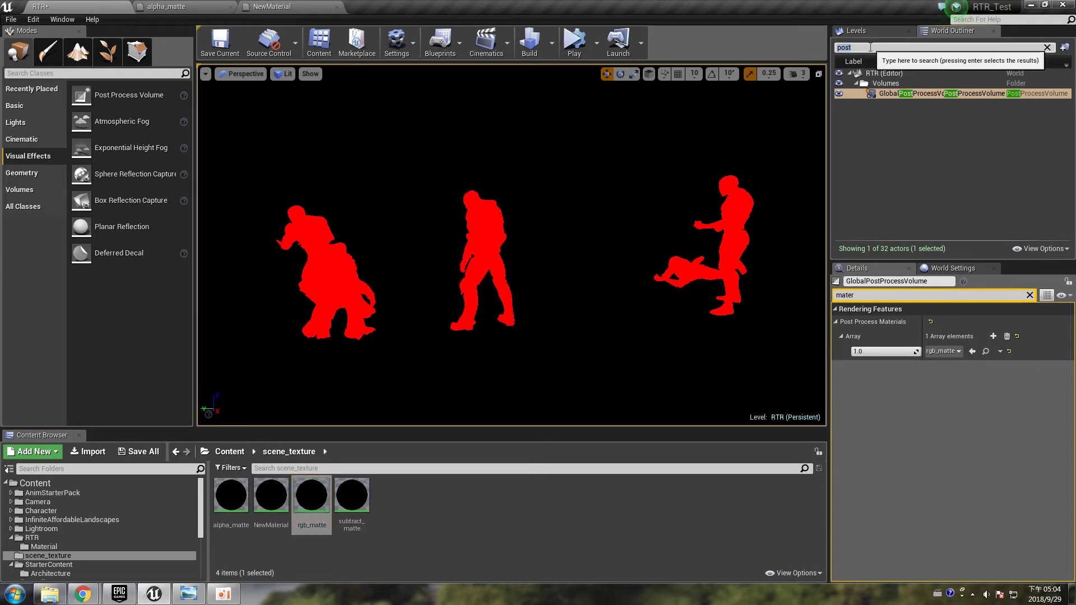
text(grou)
key(Return)
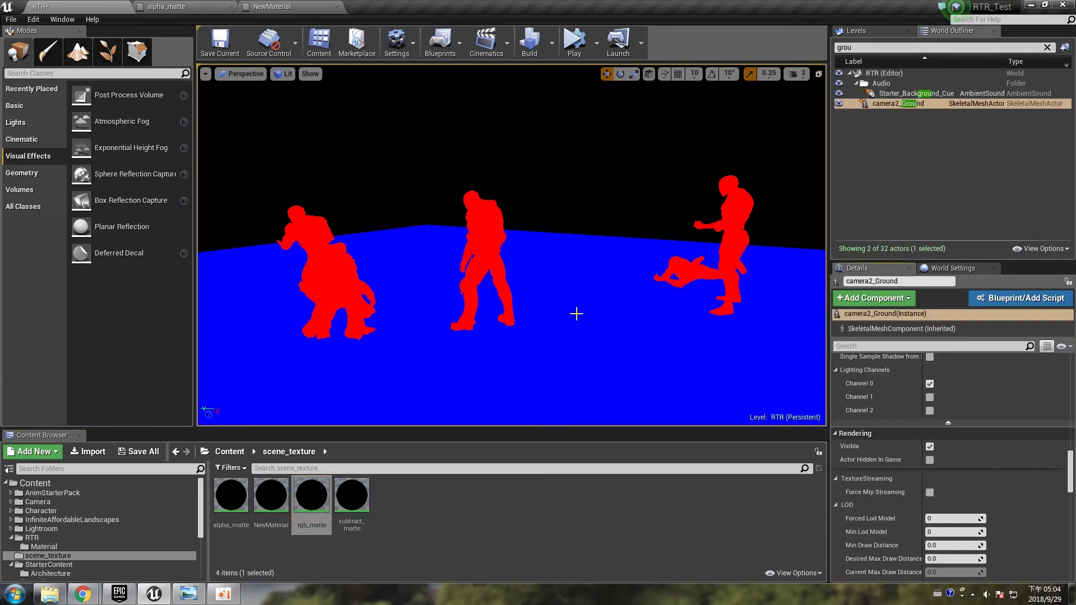
key(f)
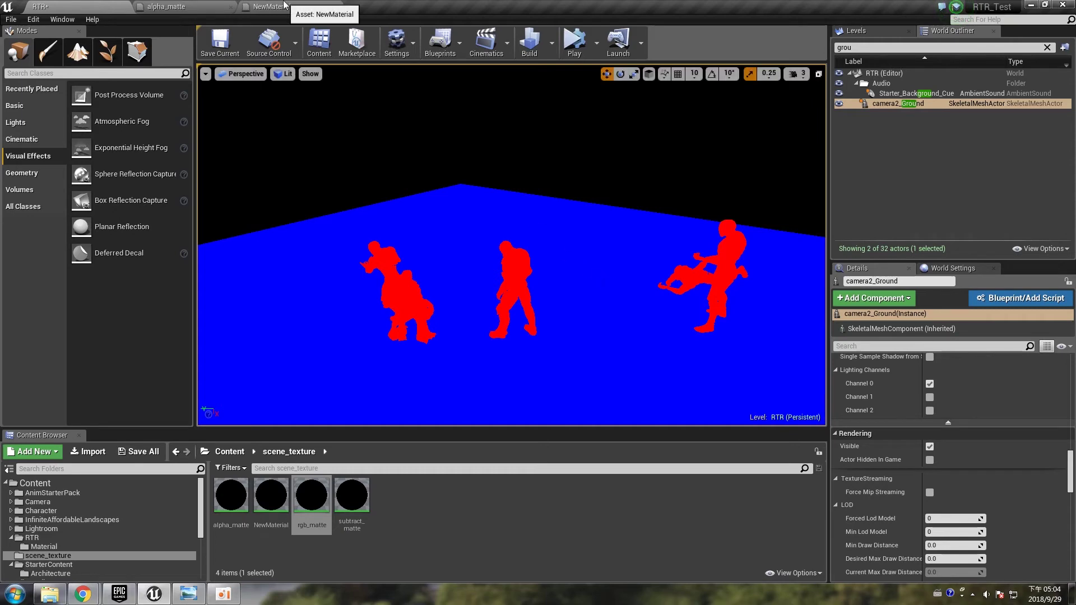
Step: Open the rgb_matte material, examine how its BitMask, Clamp and Lerp nodes combine the red, blue and black colors, and close it
double_click(317, 495)
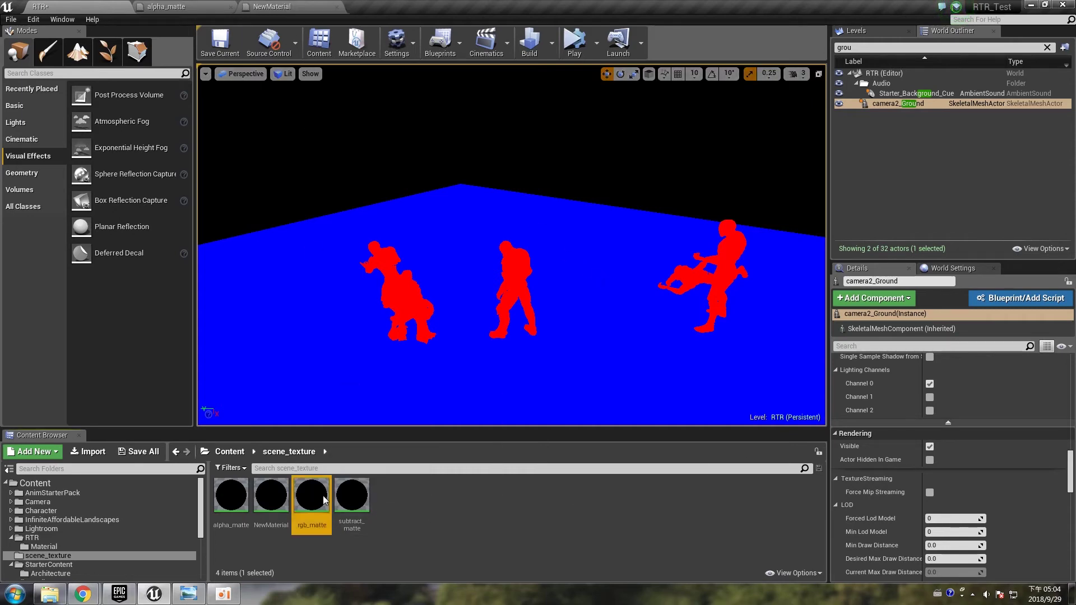
scroll(488, 267, down, 2)
right_drag(387, 362, 708, 364)
scroll(578, 348, down, 1)
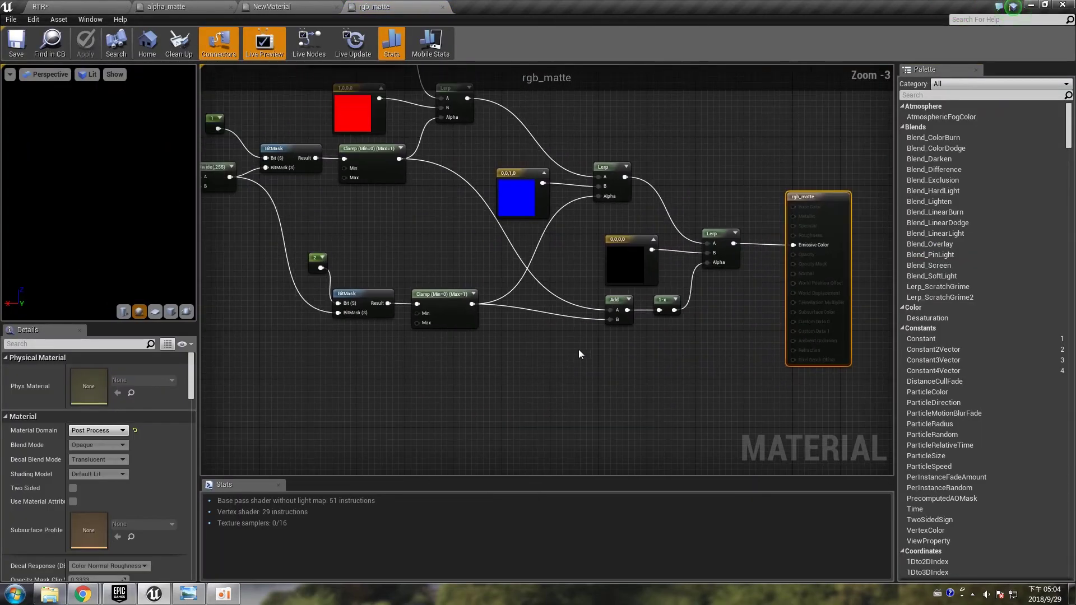
right_drag(579, 349, 589, 438)
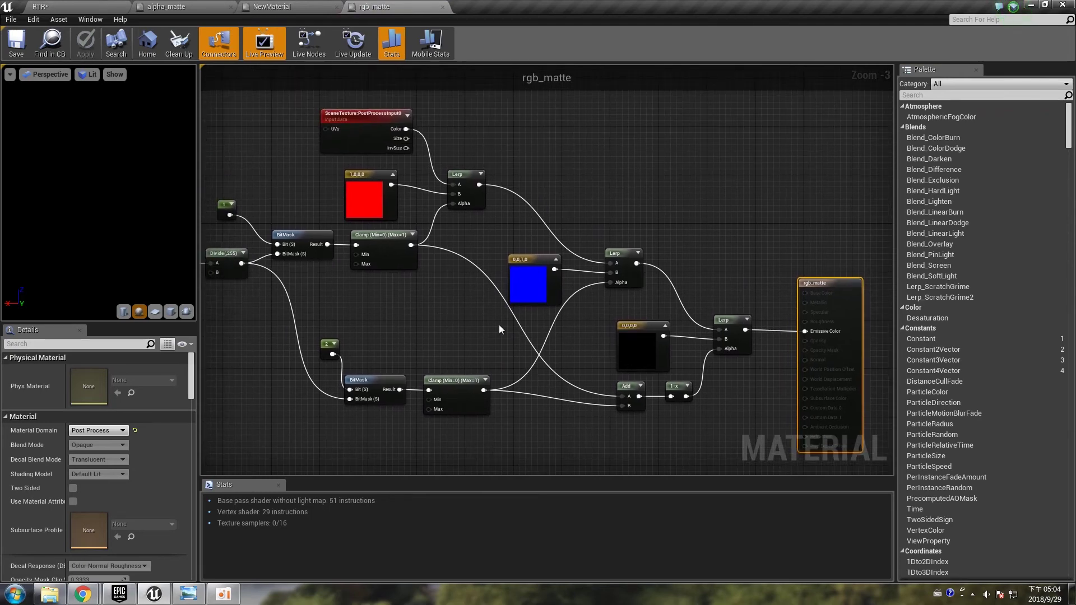
right_drag(502, 145, 462, 112)
right_drag(333, 285, 387, 339)
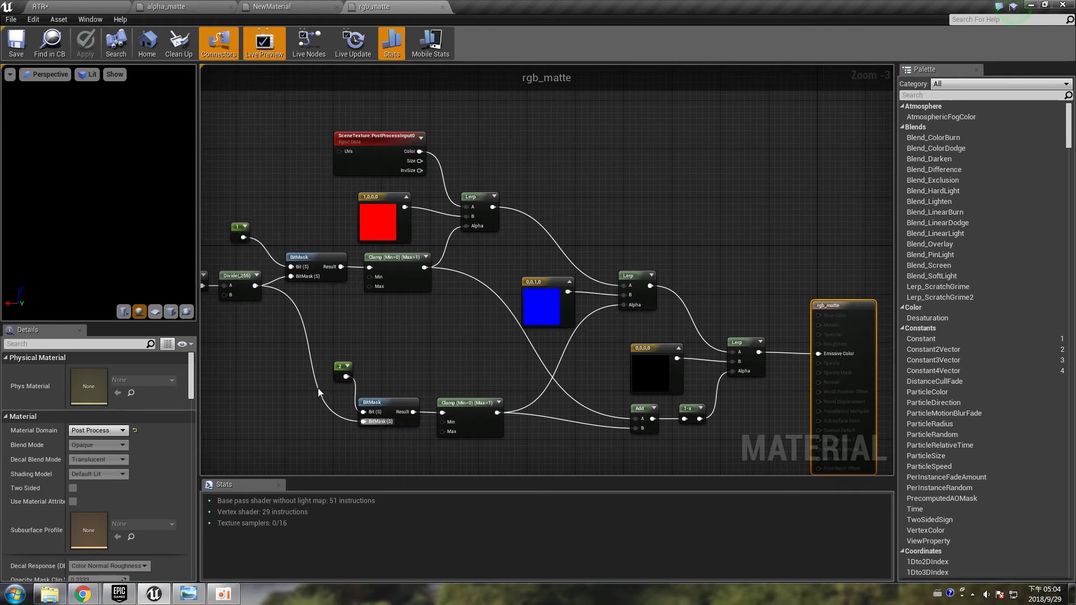
click(443, 7)
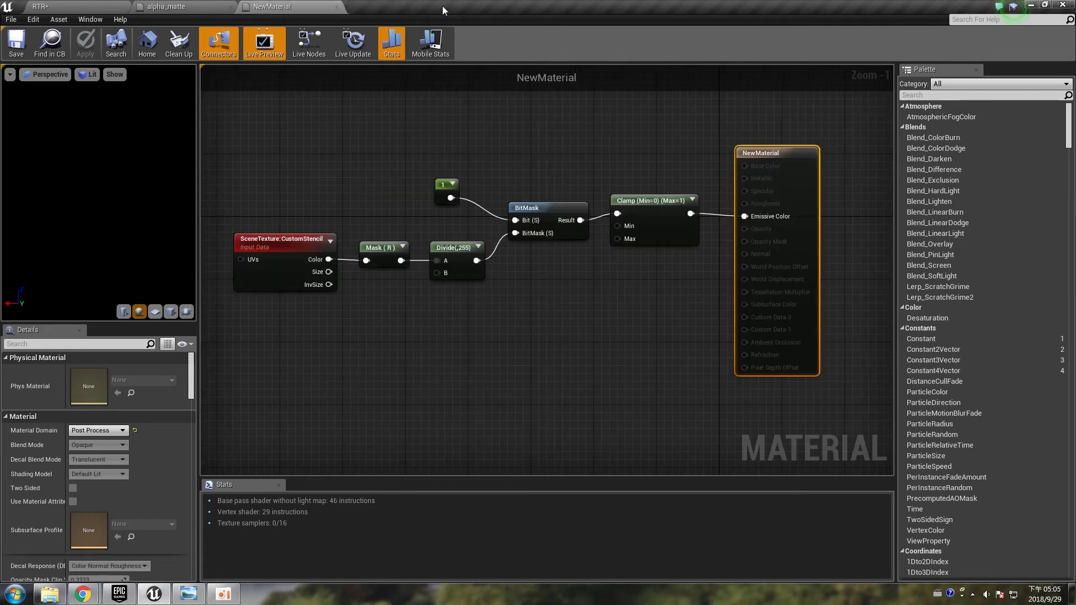
Step: Return to the RTR level, select the Trooper character, and examine its Render CustomDepth Pass and CustomDepth Stencil Value settings
click(92, 6)
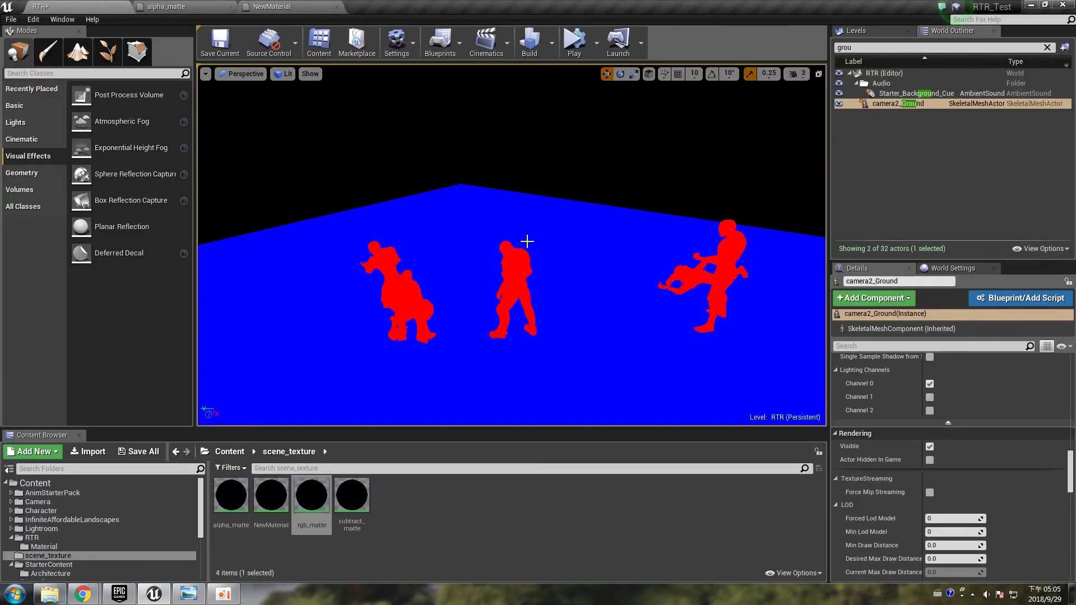
mouse_move(557, 266)
right_down()
mouse_move(594, 261)
mouse_move(575, 266)
right_up()
key(w)
click(480, 128)
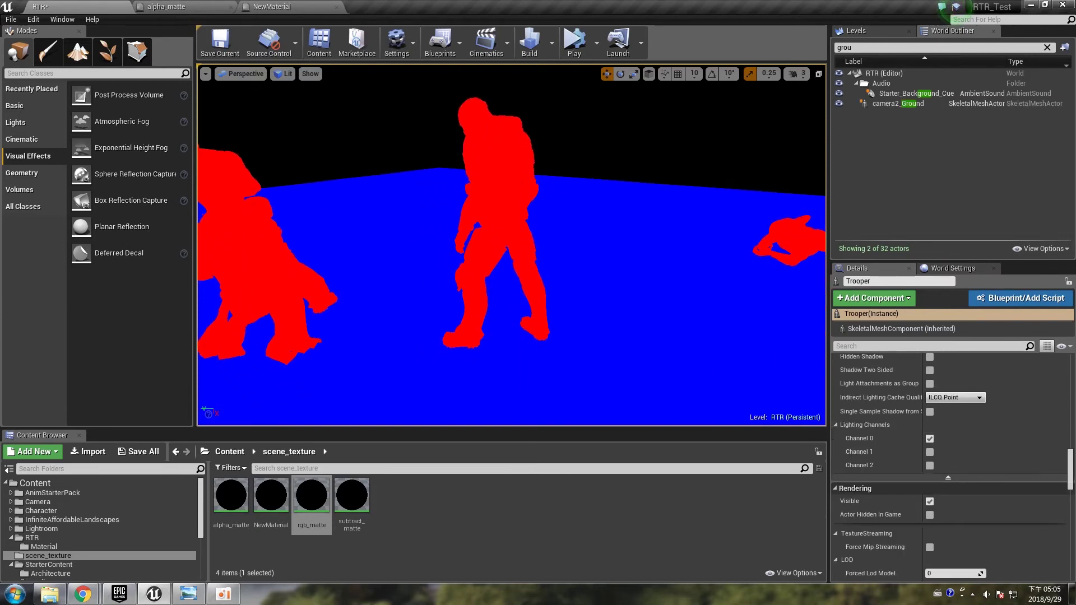
click(225, 171)
click(492, 156)
click(606, 227)
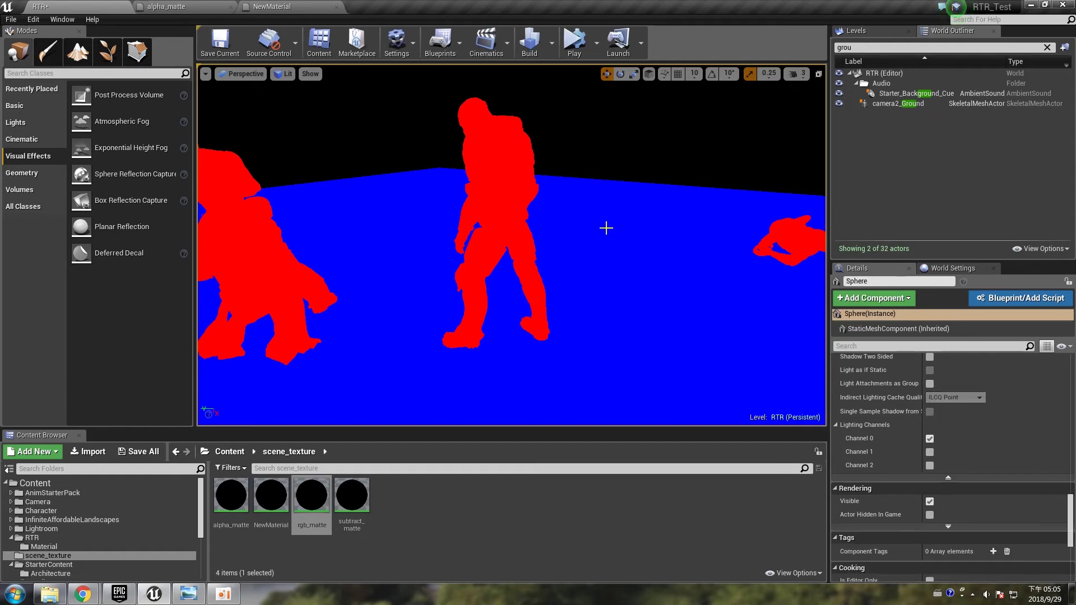
click(503, 168)
right_drag(1012, 521, 1013, 385)
right_drag(849, 366, 848, 378)
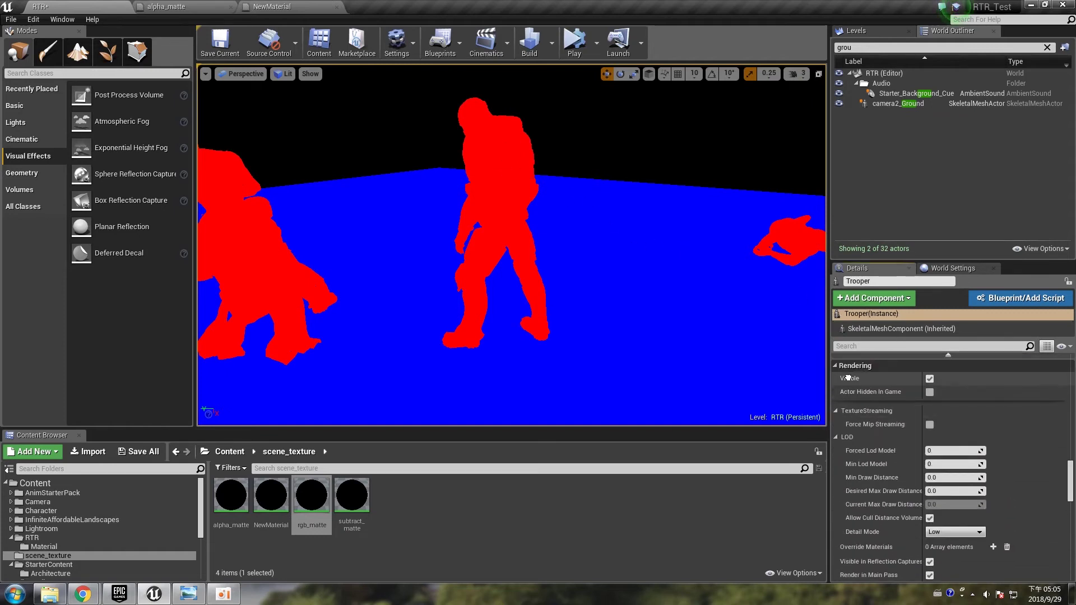
scroll(864, 404, down, 8)
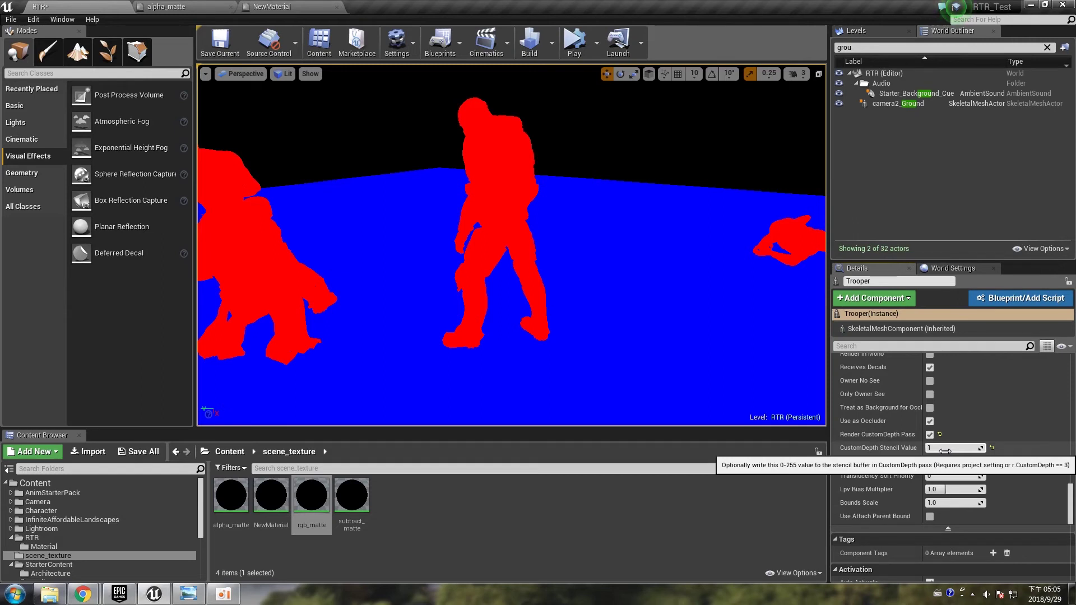
Step: Select the background Sphere and filter its details by "custom" to check its custom depth settings
click(620, 322)
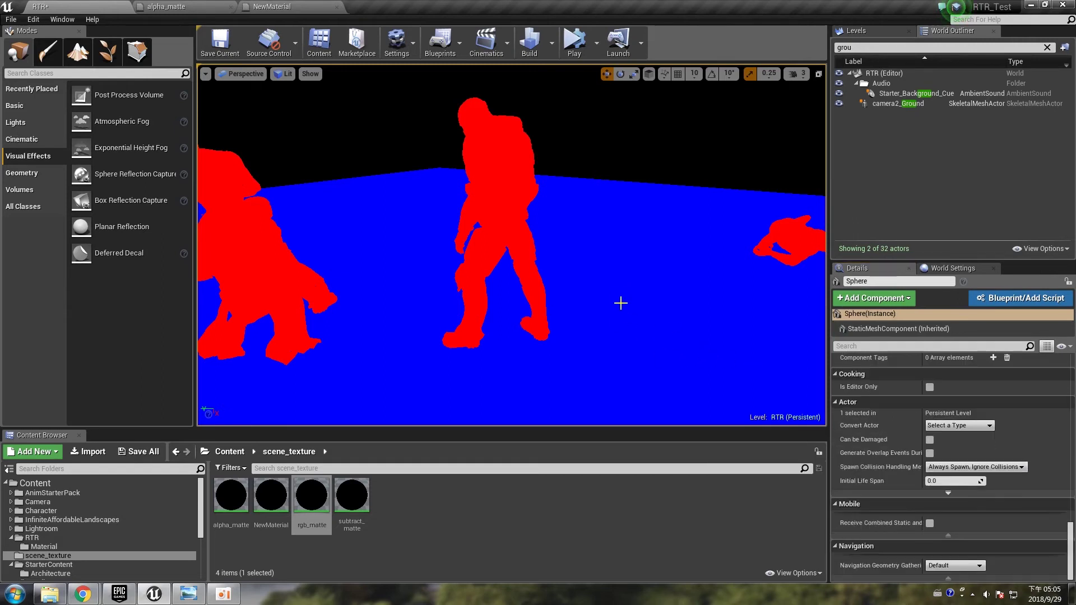
scroll(960, 449, down, 10)
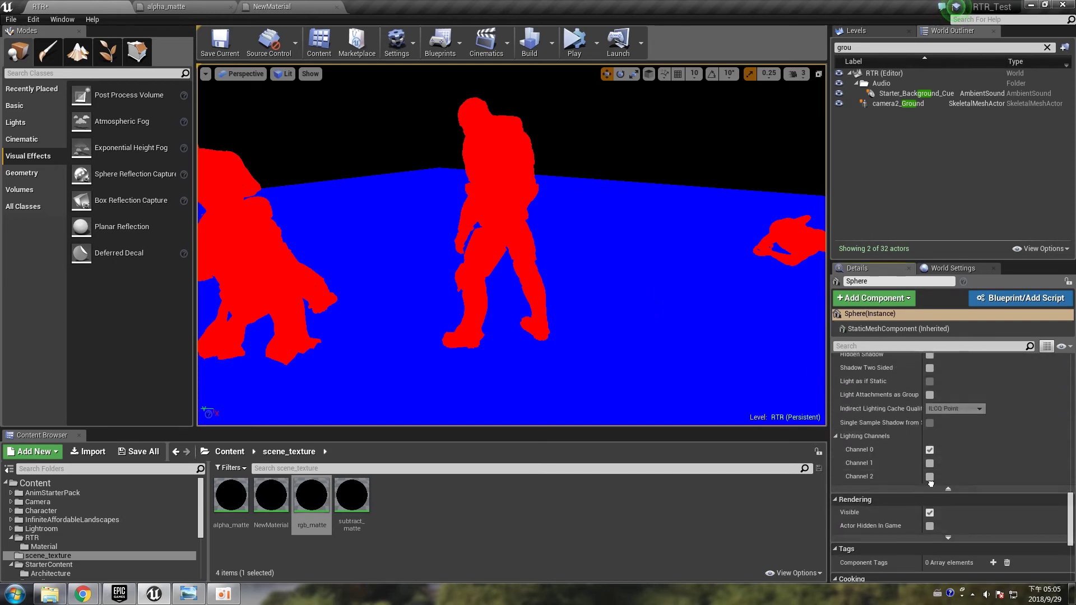
scroll(960, 449, up, 6)
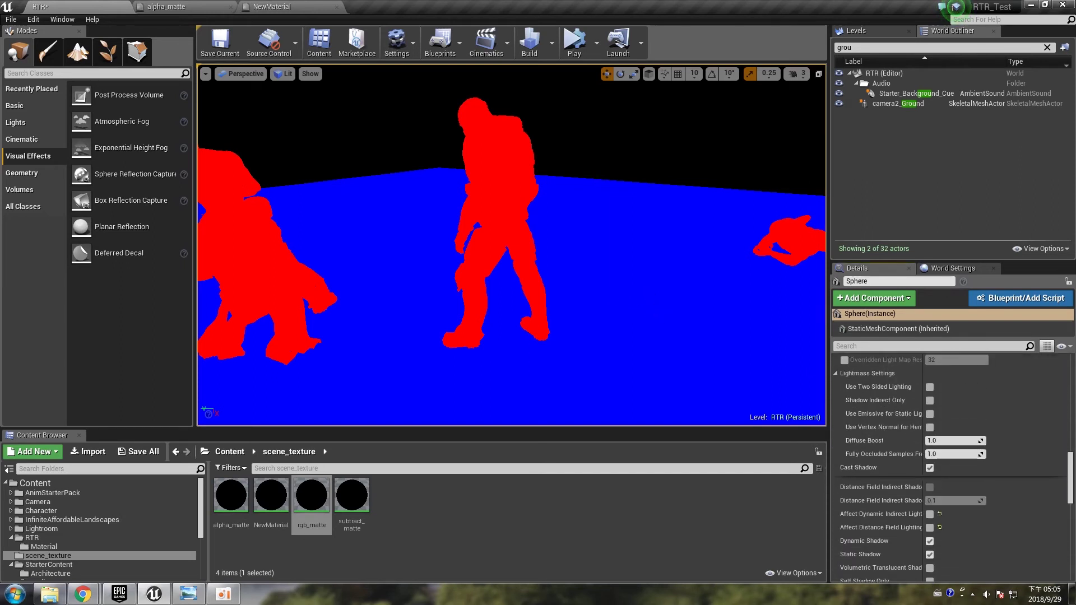
click(920, 346)
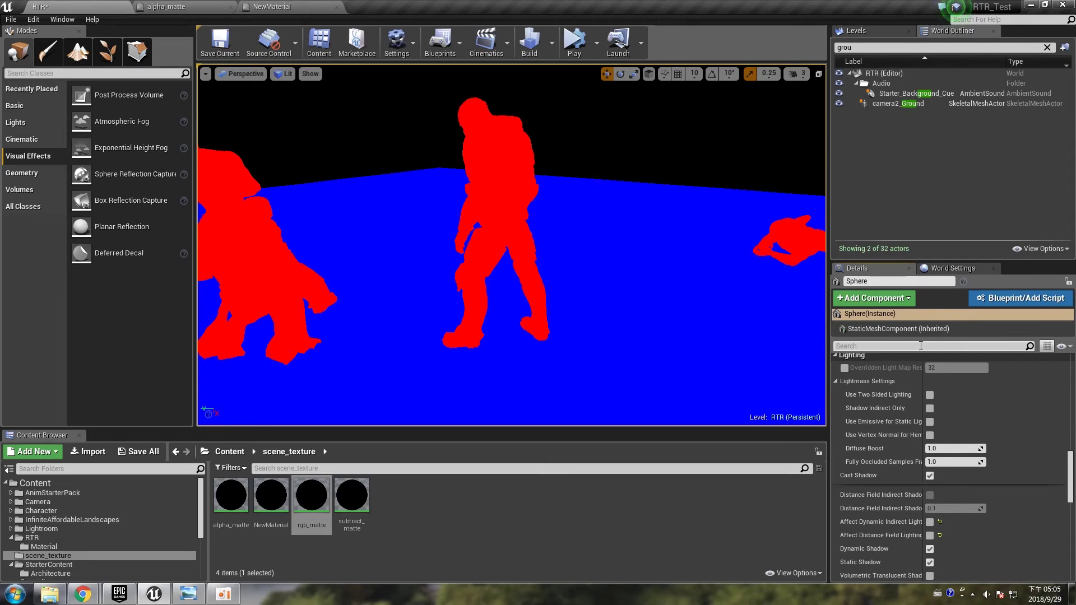
text(custom)
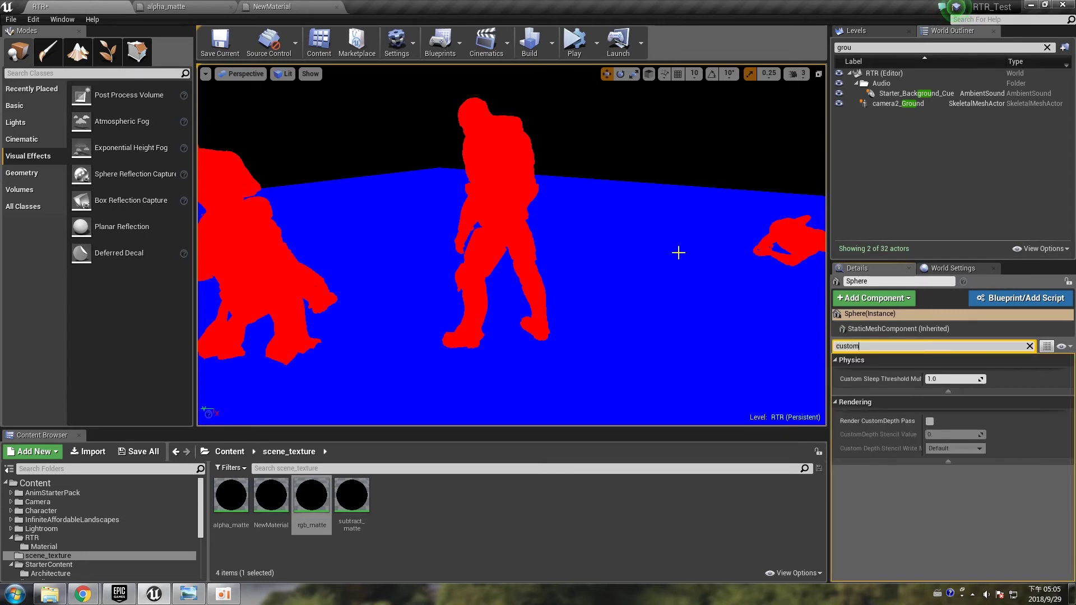
Step: Select the camera2_Ground mesh, try a CustomDepth Stencil Value of 1, and set it back to 2
click(891, 94)
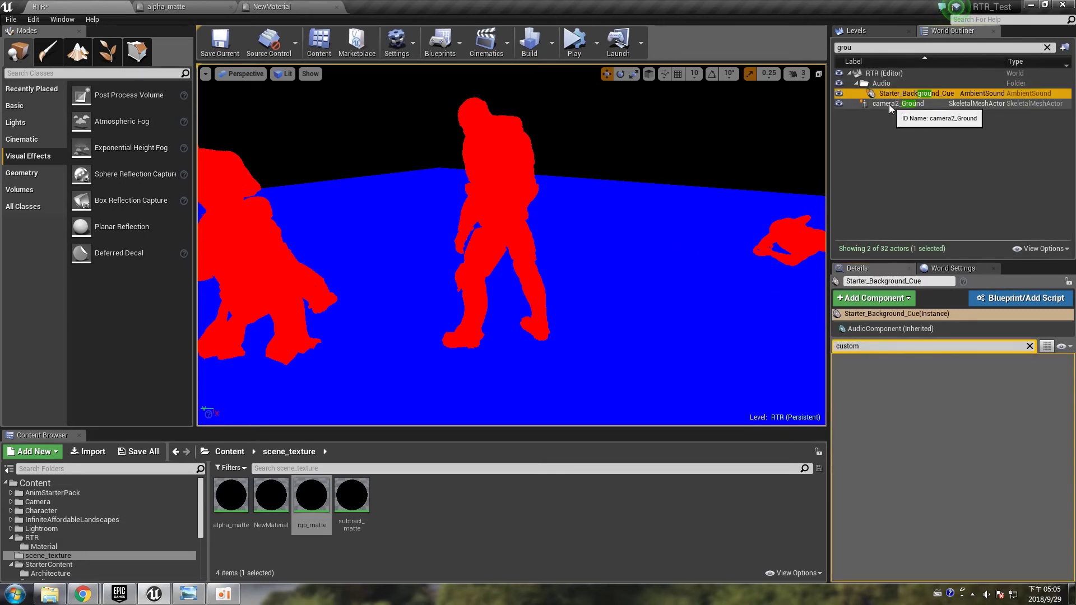
click(890, 103)
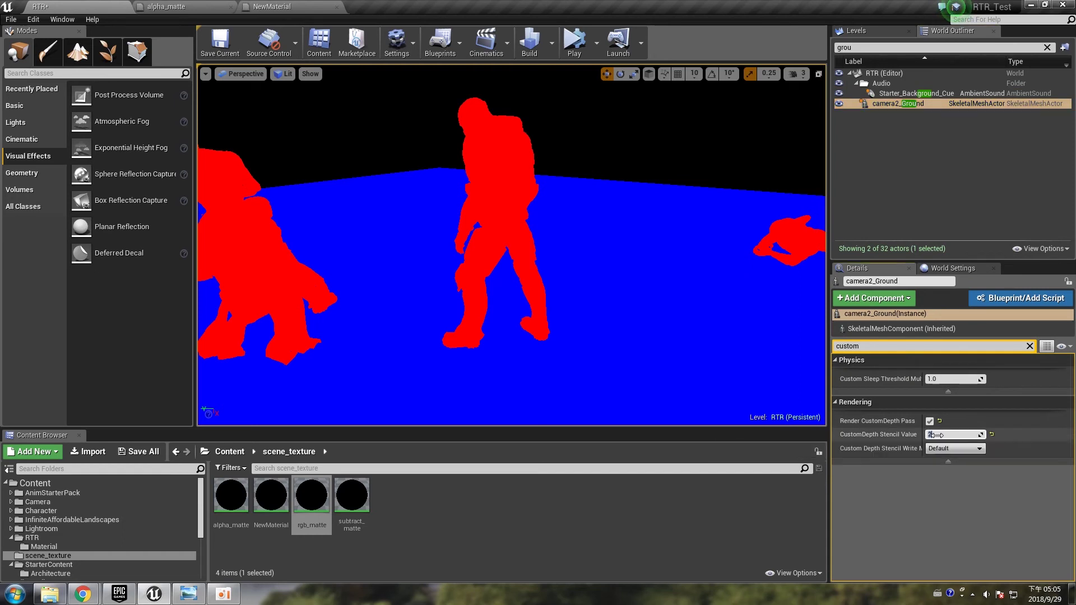
text(1)
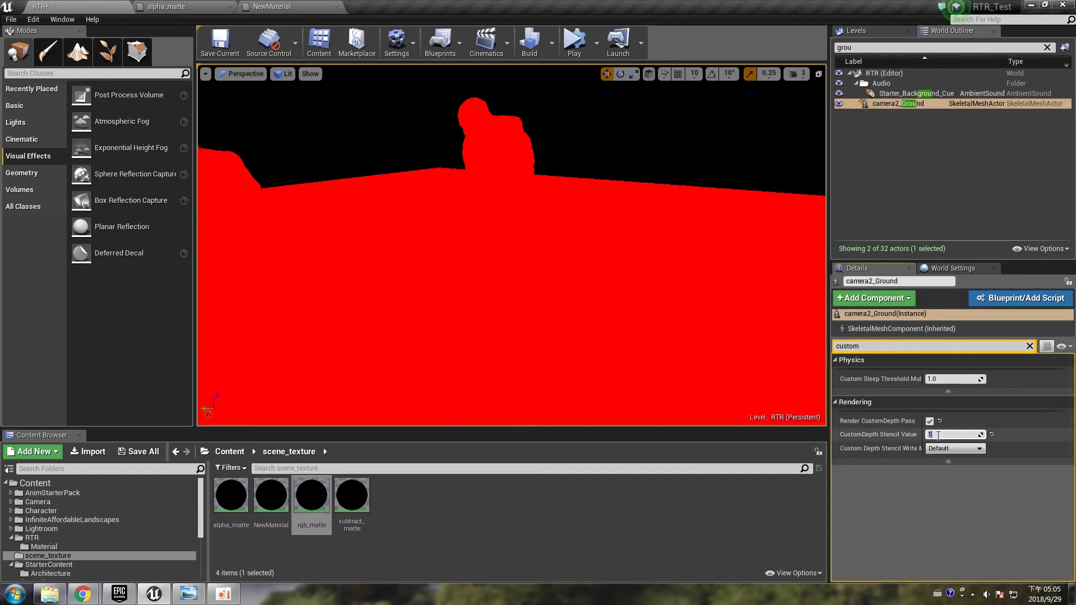
text(2)
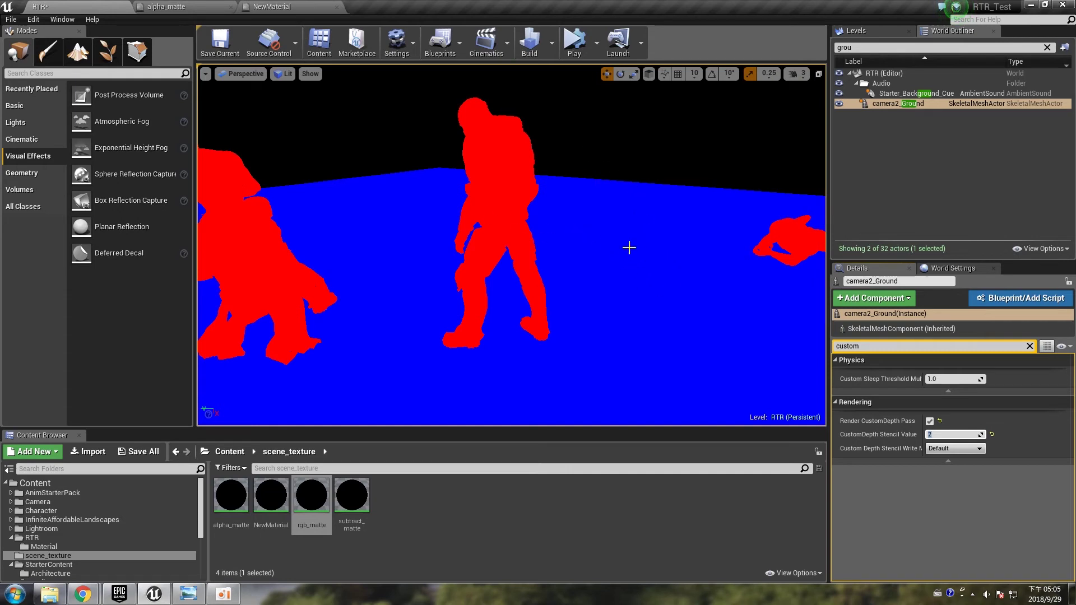
Step: Examine the characters and ground in the Custom Stencil buffer visualization, and return the viewport to Lit view
middle_drag(630, 246, 630, 271)
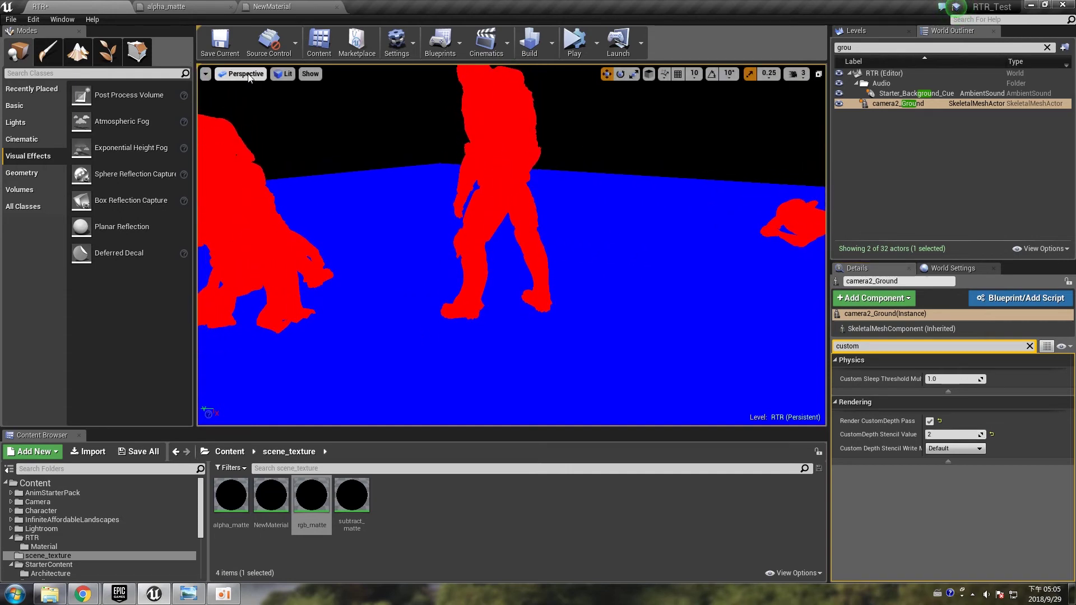
click(283, 75)
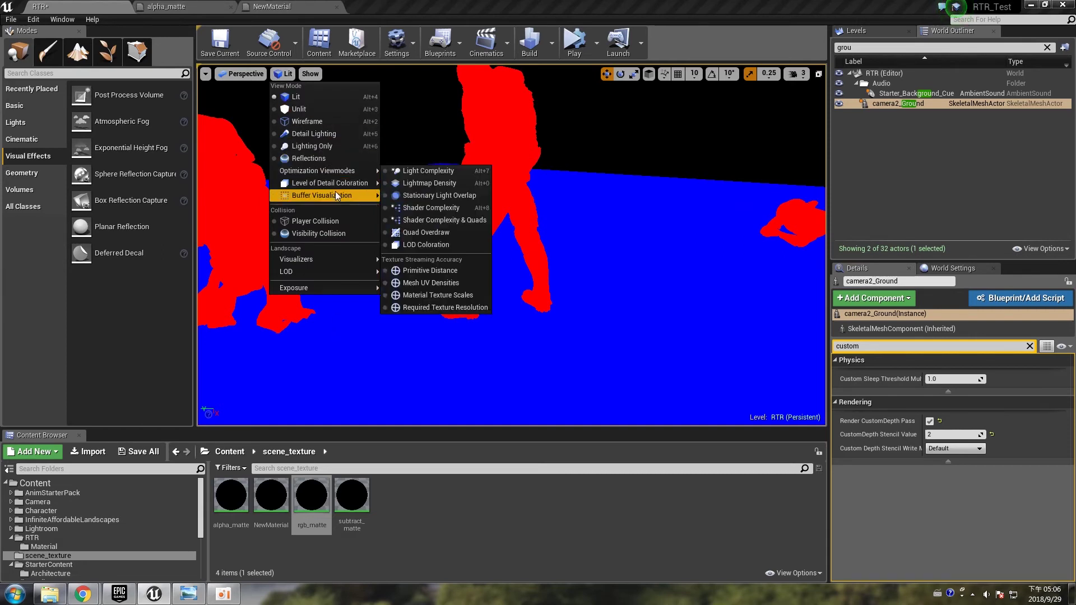
mouse_move(322, 195)
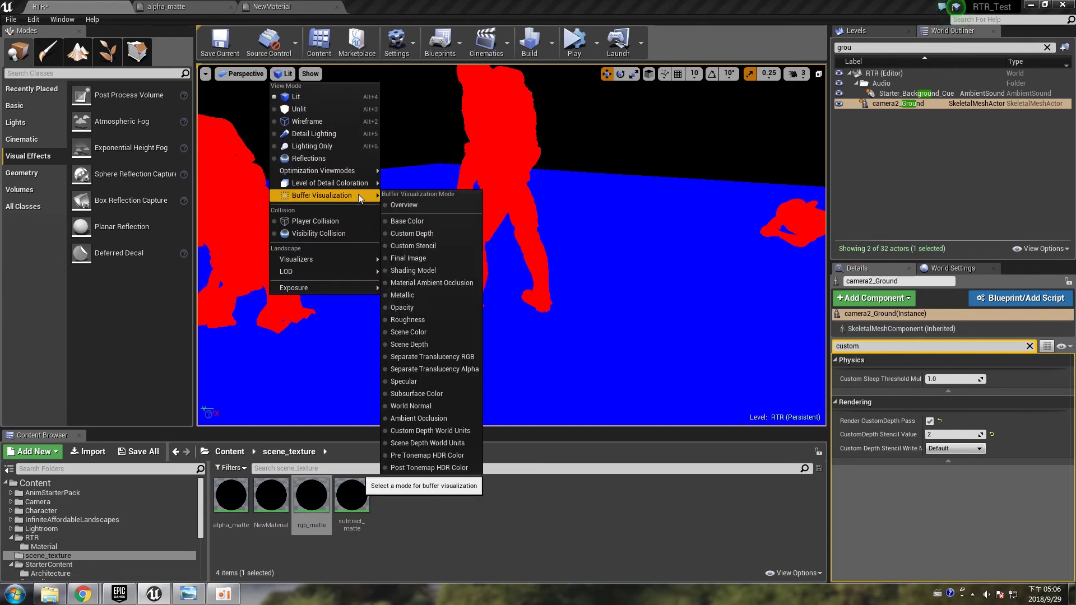
click(439, 247)
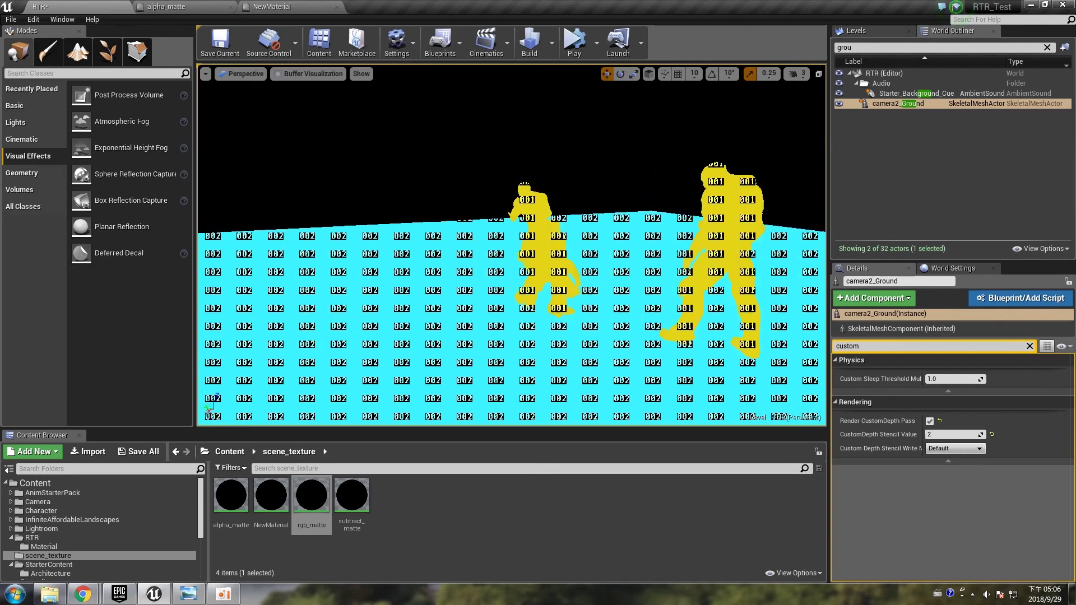
click(307, 73)
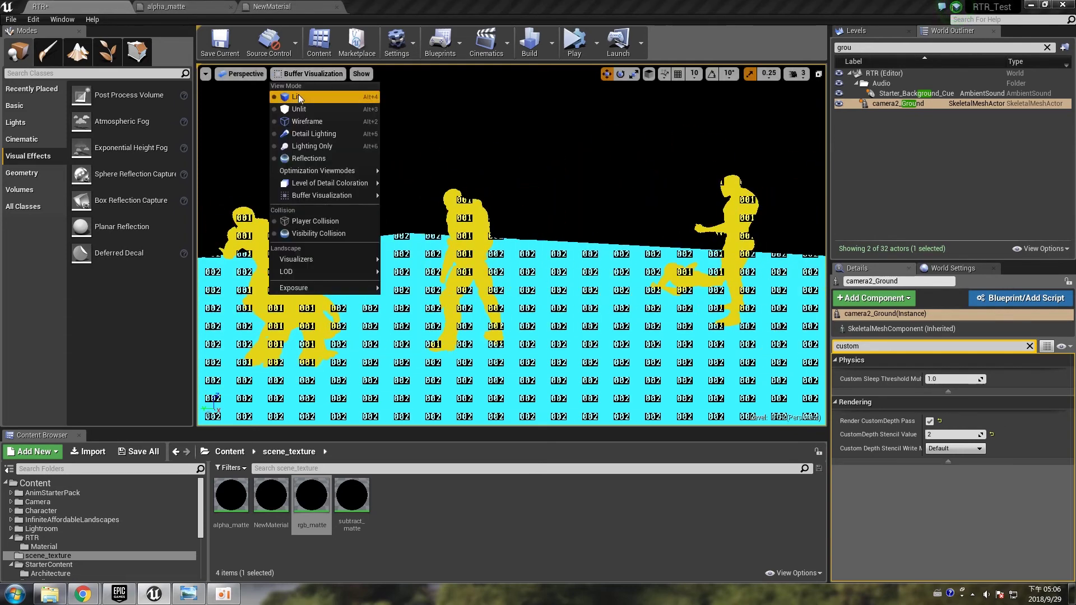
click(298, 94)
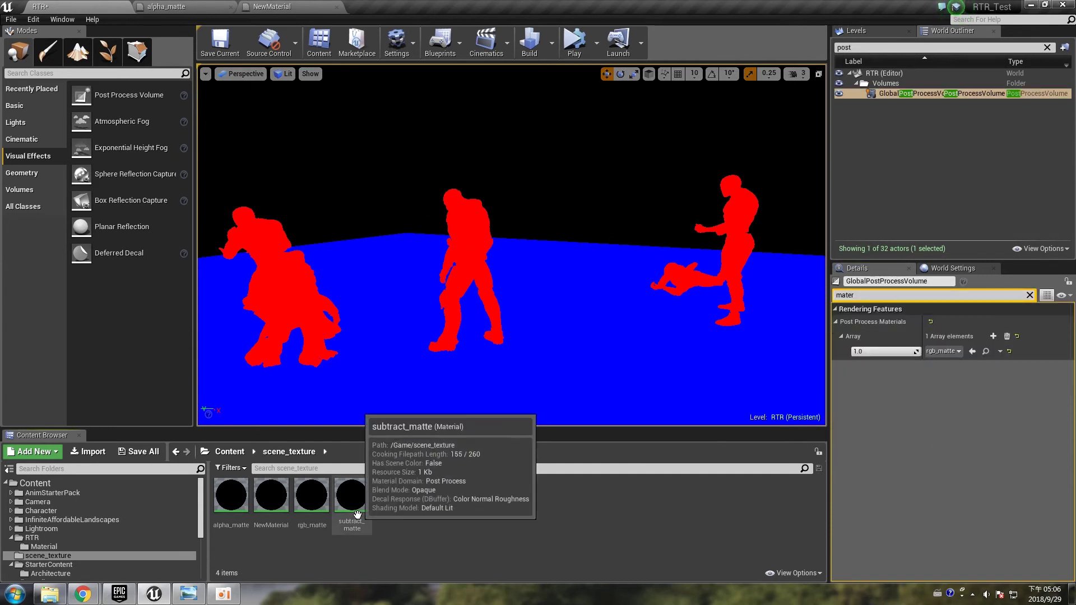
Step: Replace the GlobalPostProcessVolume's post process material with subtract_matte and view the ground matte around the characters
drag(352, 496, 953, 355)
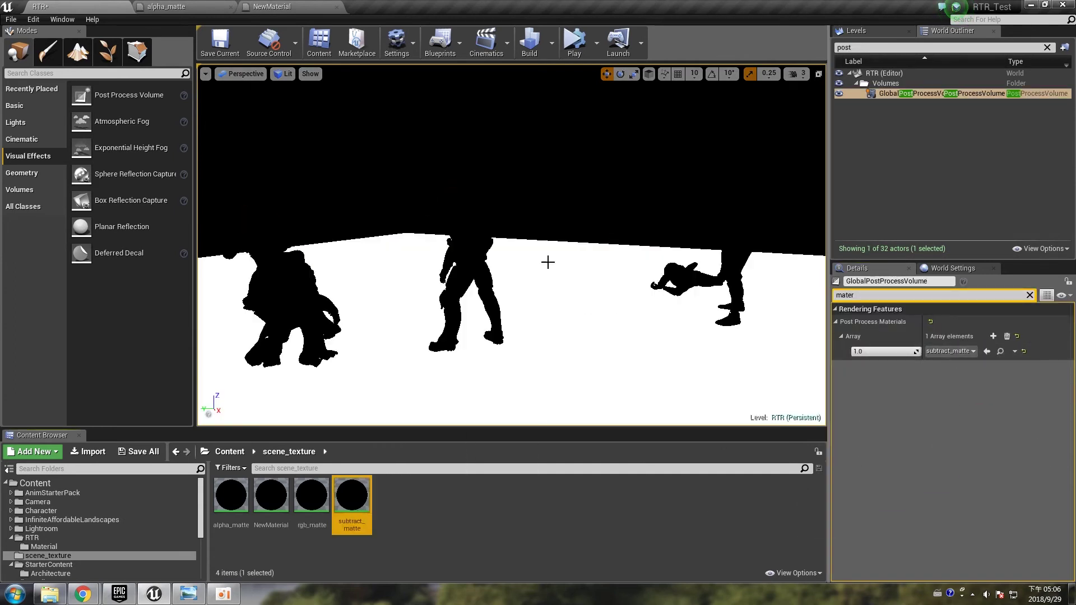
mouse_move(548, 270)
right_down()
mouse_move(549, 286)
mouse_move(549, 271)
right_up()
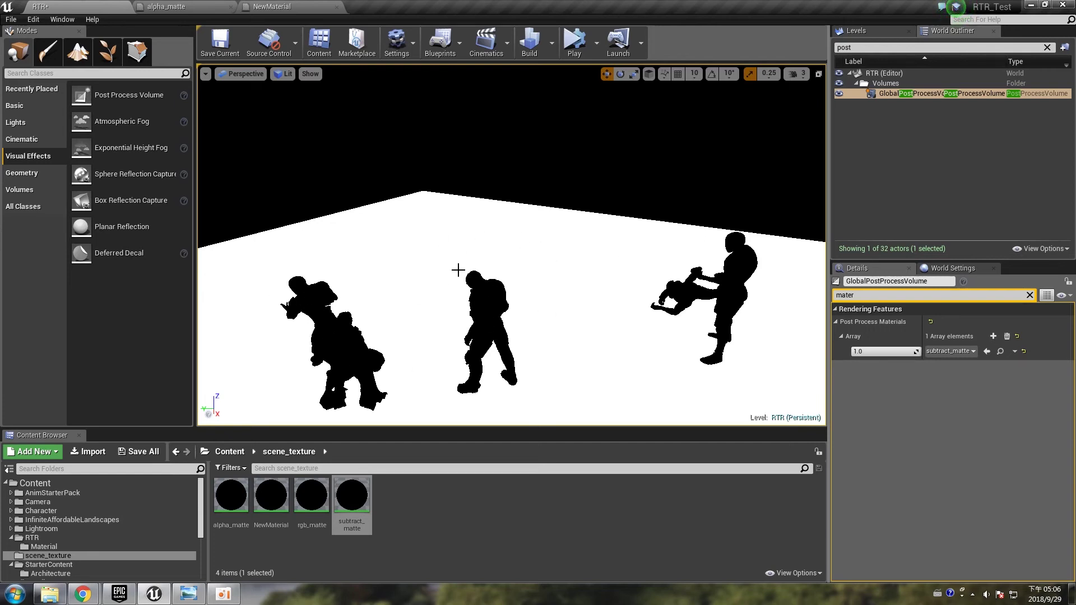
mouse_move(538, 269)
right_down()
mouse_move(538, 297)
mouse_move(605, 292)
mouse_move(521, 280)
right_up()
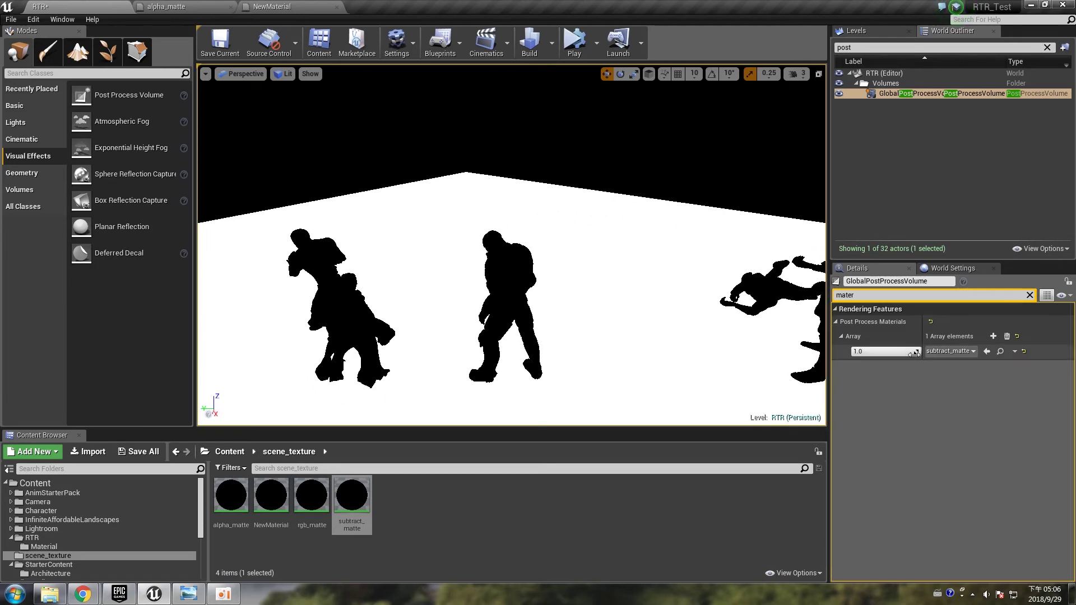
Step: Open the subtract_matte material, examine how its two BitMask nodes feed the Subtract node, and close all open material editors
double_click(352, 495)
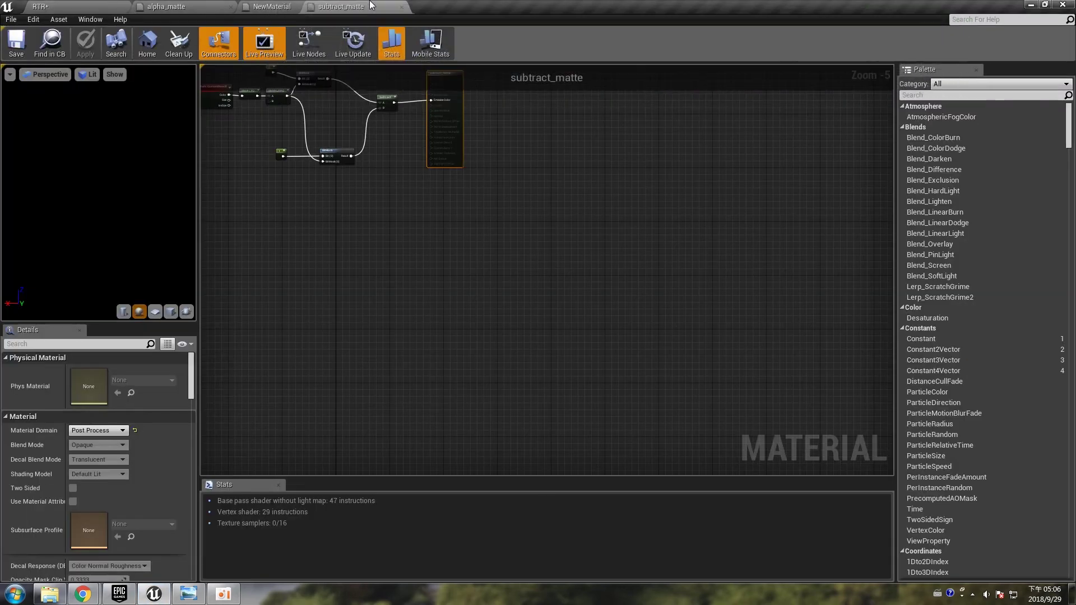
scroll(522, 301, up, 5)
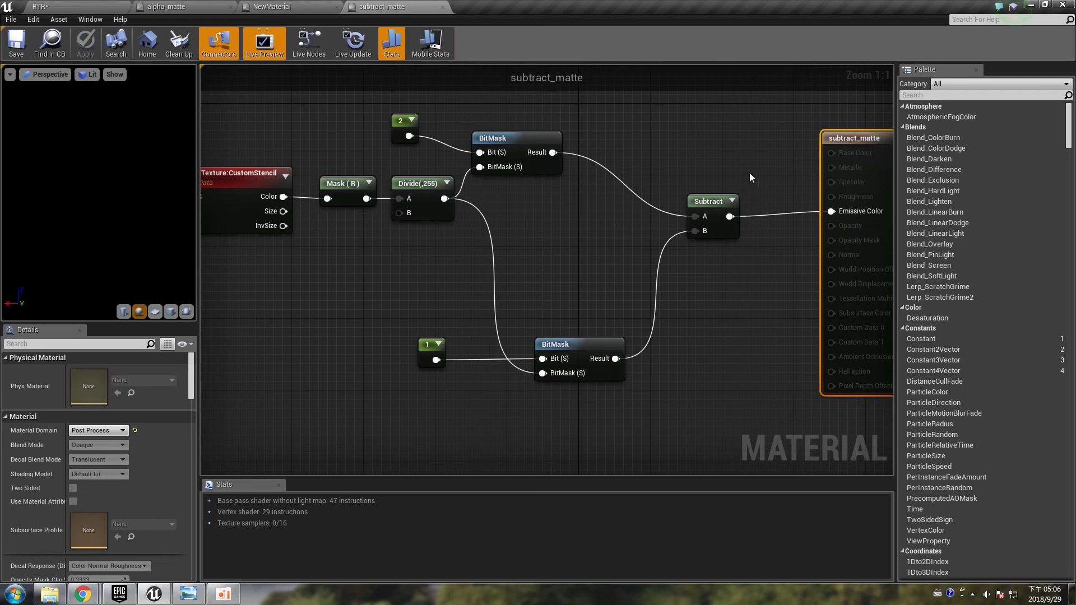
click(437, 7)
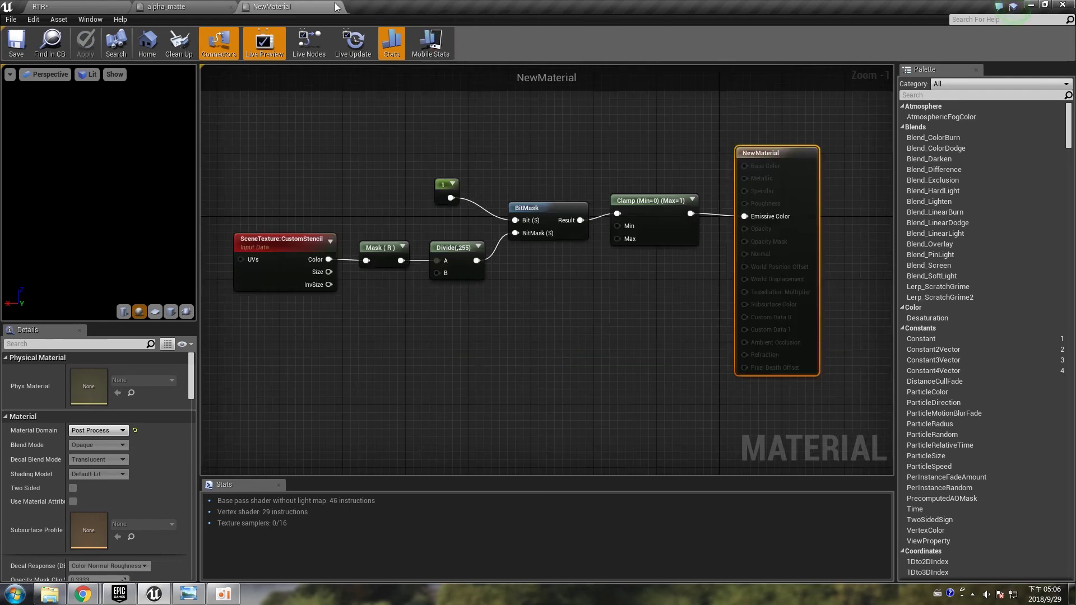
click(336, 7)
click(230, 7)
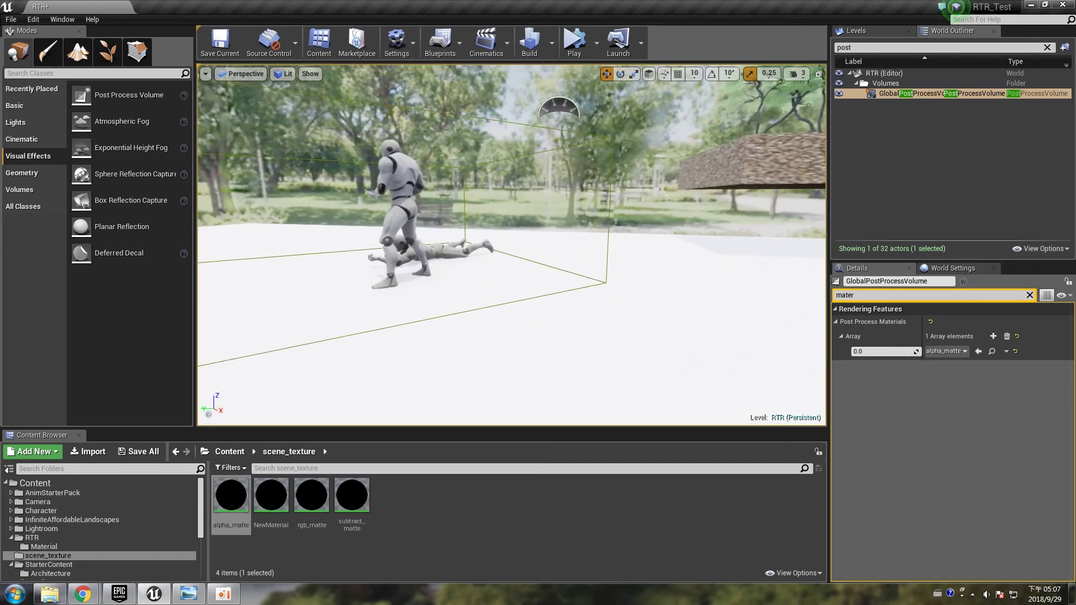
Step: Select the tree foliage above the brick planter, clear the actor and detail filters, and examine its rendering settings and the foliage painting options
right_drag(511, 245, 676, 178)
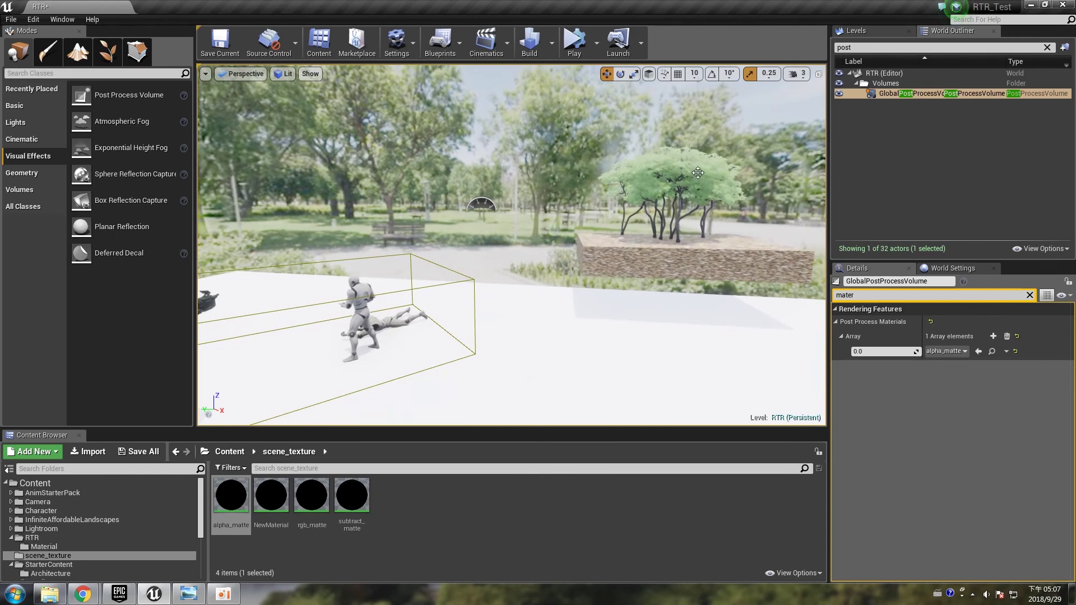
click(650, 185)
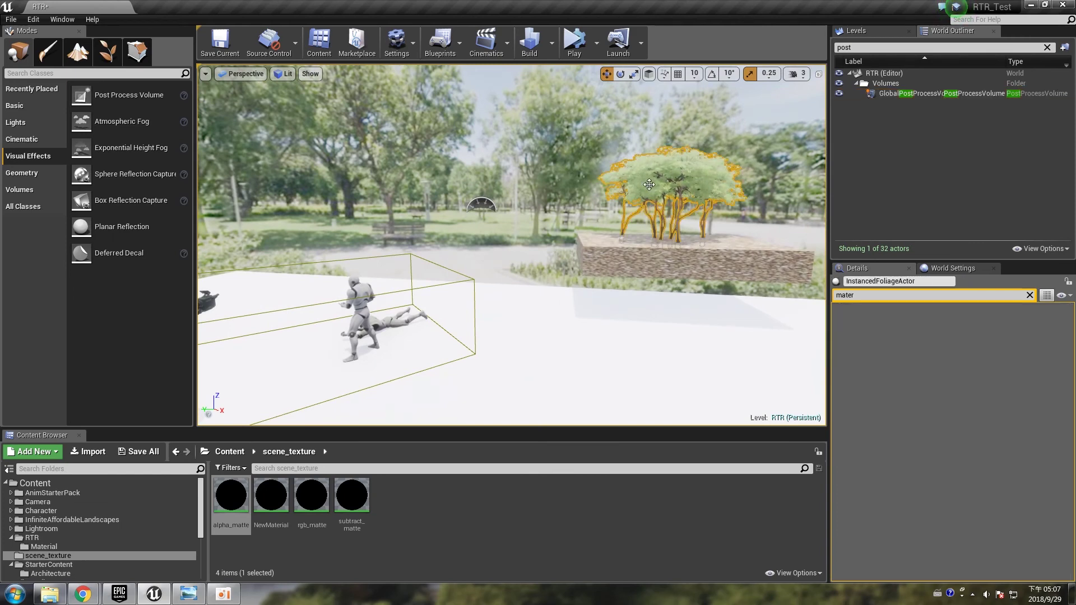
click(1047, 47)
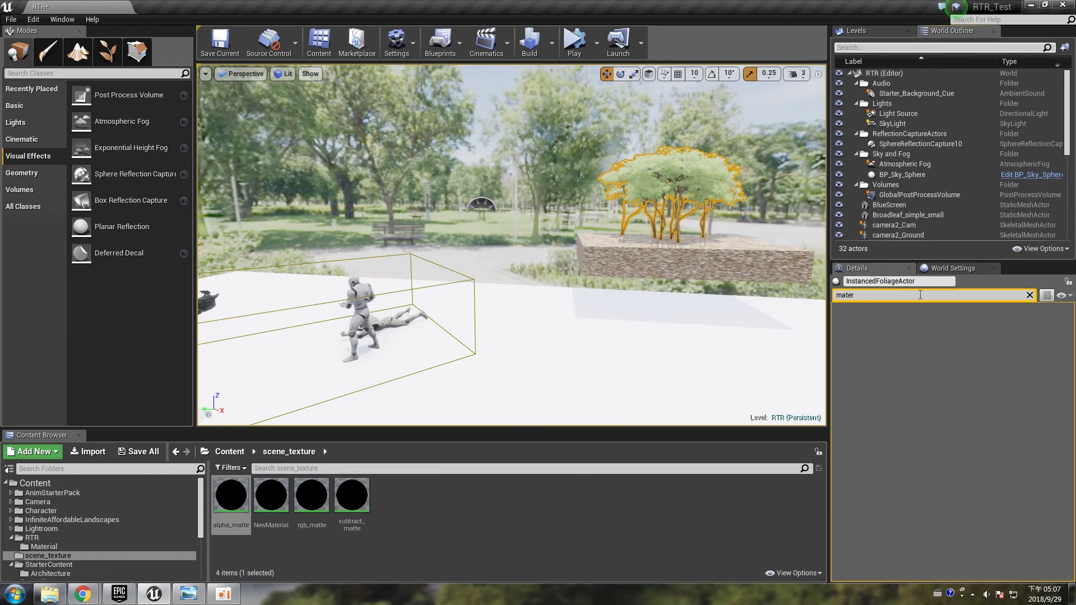
click(1030, 295)
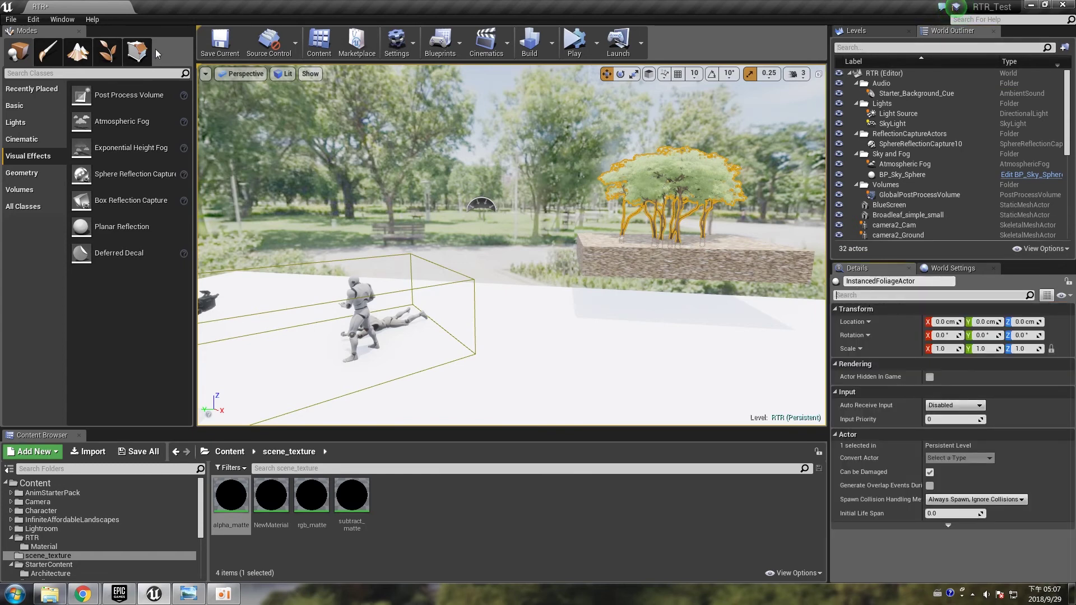
click(106, 54)
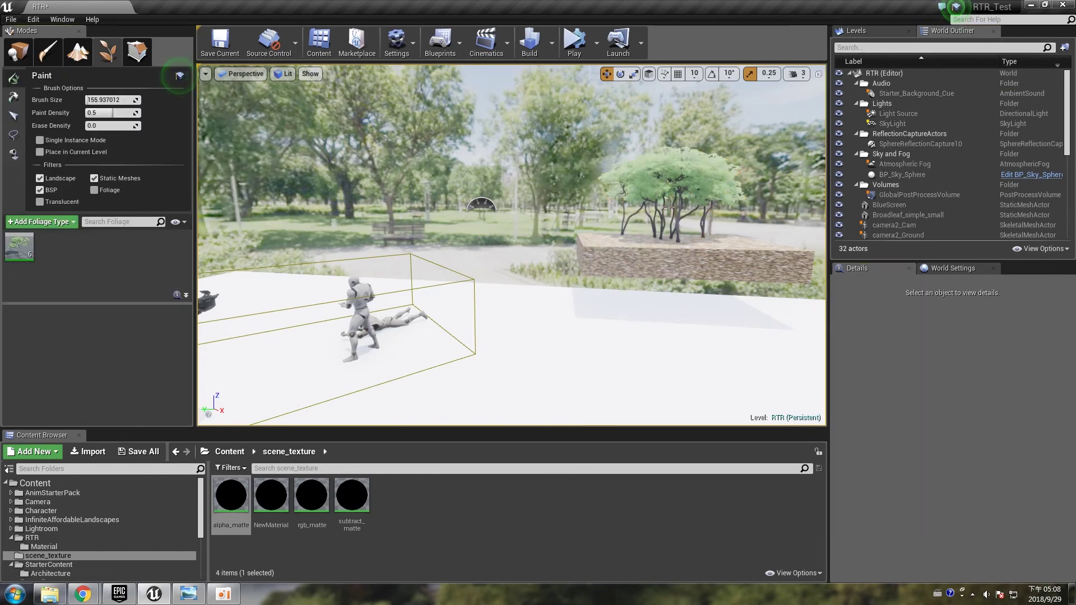
click(18, 52)
click(711, 172)
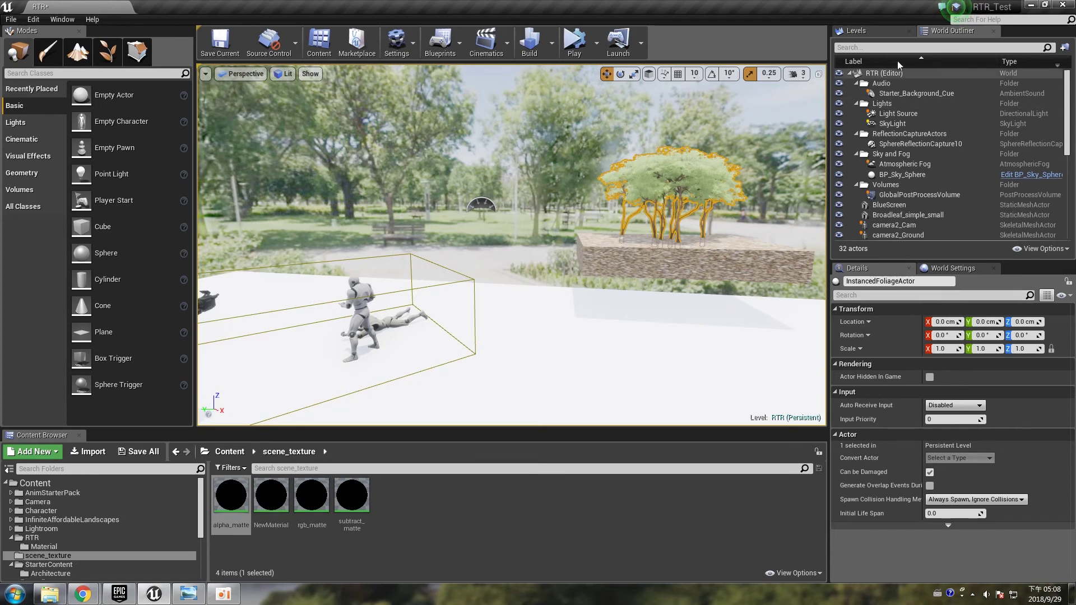
Step: Filter the actors by "post", select GlobalPostProcessVolume, and filter its details by "mater"
text(ost)
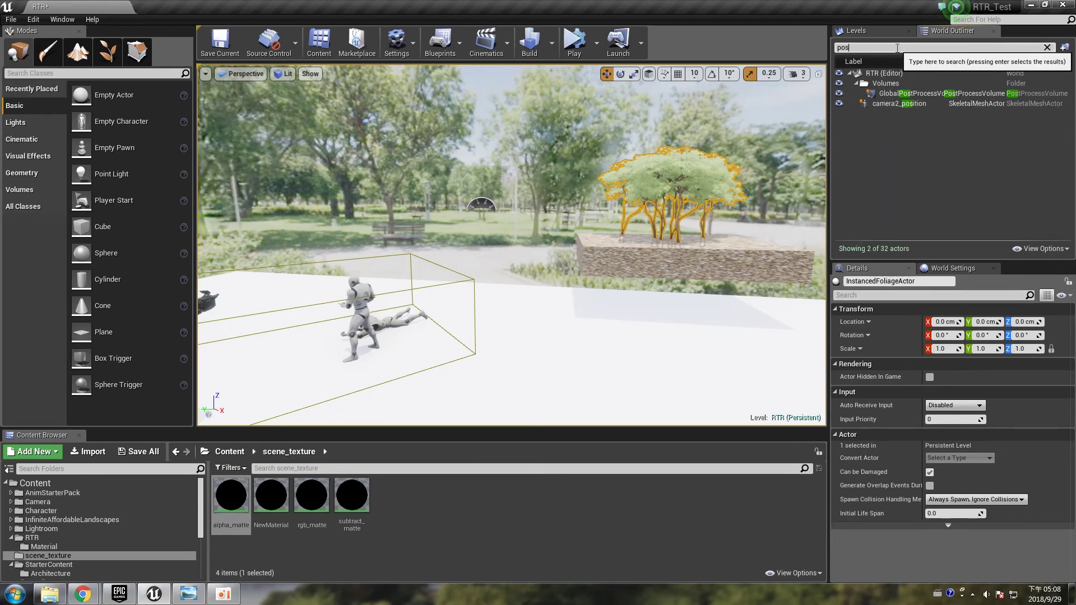
click(919, 93)
click(933, 295)
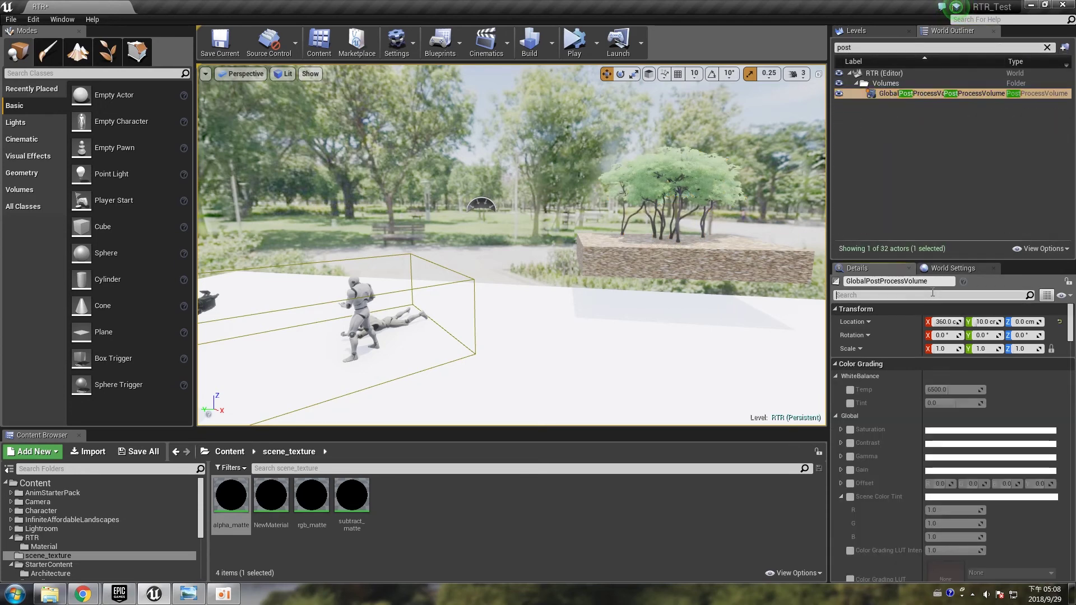
text(mater)
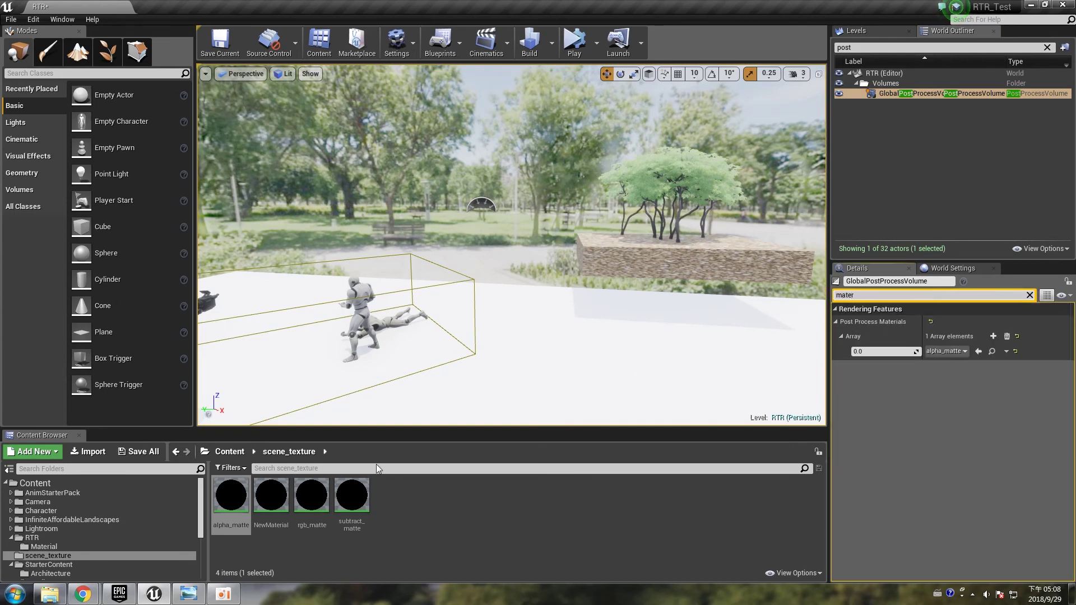
mouse_move(231, 498)
mouse_down()
mouse_move(628, 502)
mouse_move(239, 517)
mouse_up()
Step: Switch the alpha_matte post process material's weight to 1, back to 0, and finally to 1 to compare the matte with the rendered scene
click(875, 351)
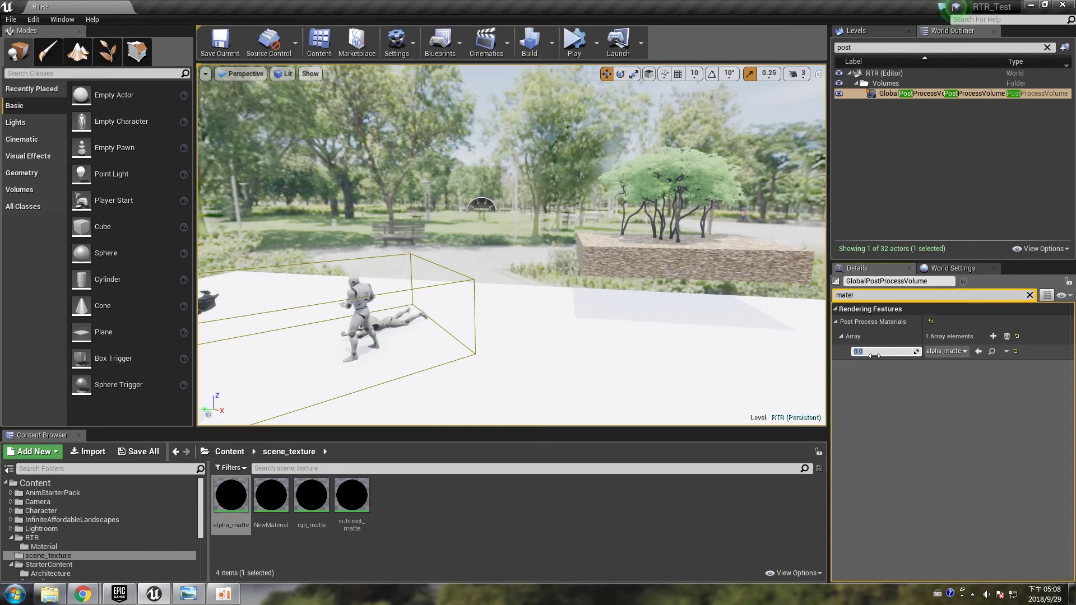
text(1)
key(Return)
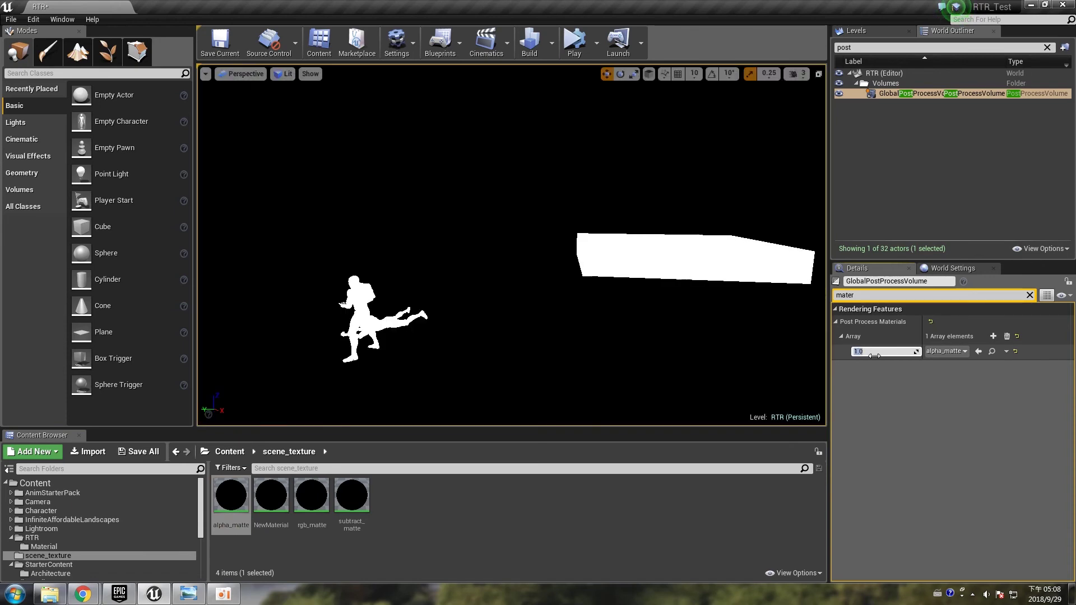
text(0)
key(Return)
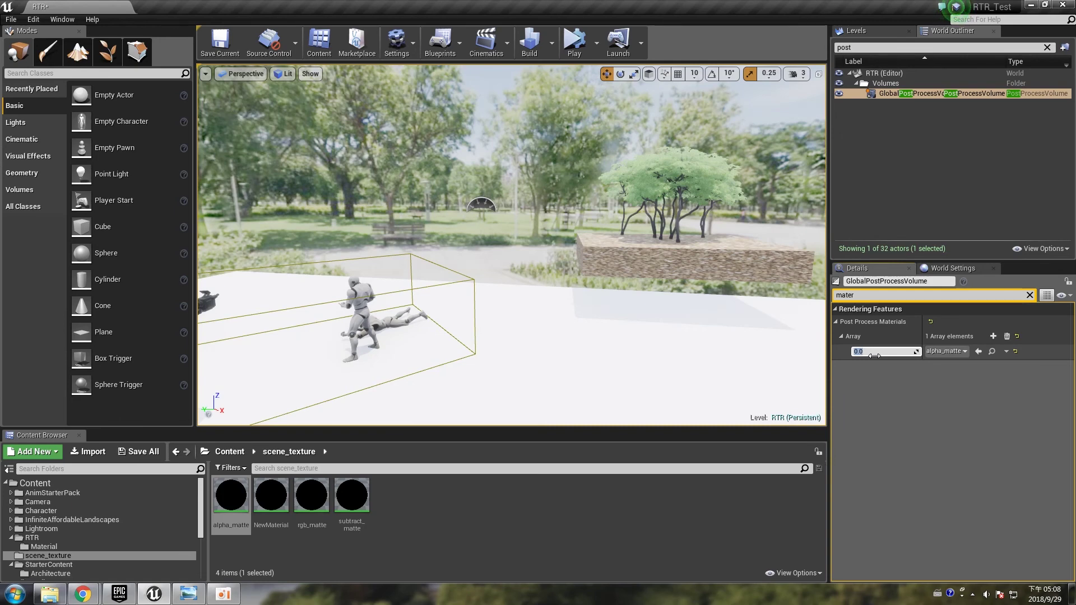
text(1)
key(Return)
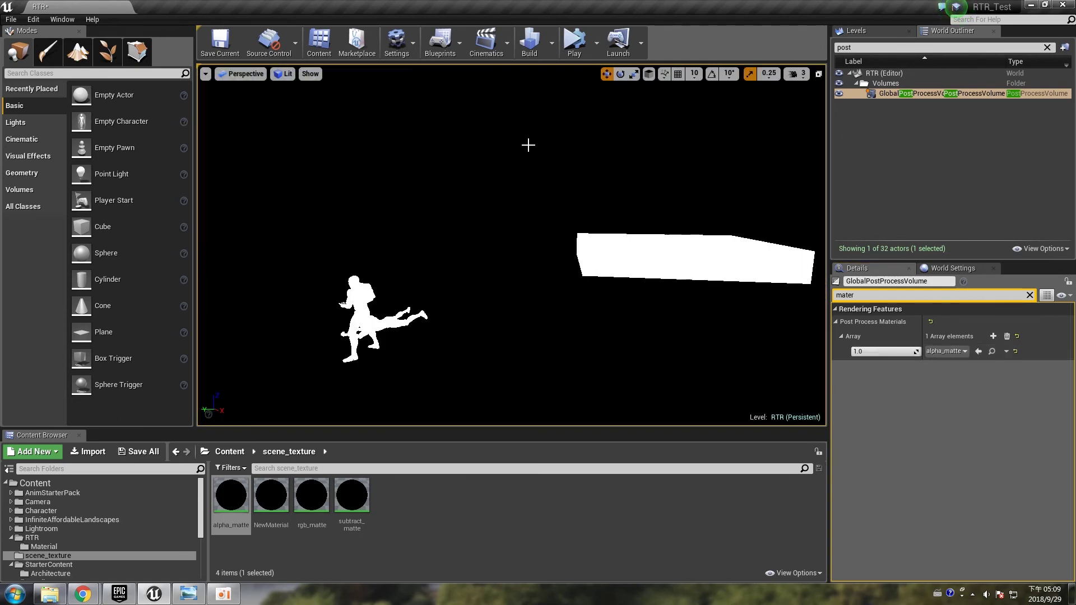
Step: Open the level blueprint, examine its event graph, and inspect the actor class options of the Get All Actors Of Class node
click(455, 53)
click(490, 139)
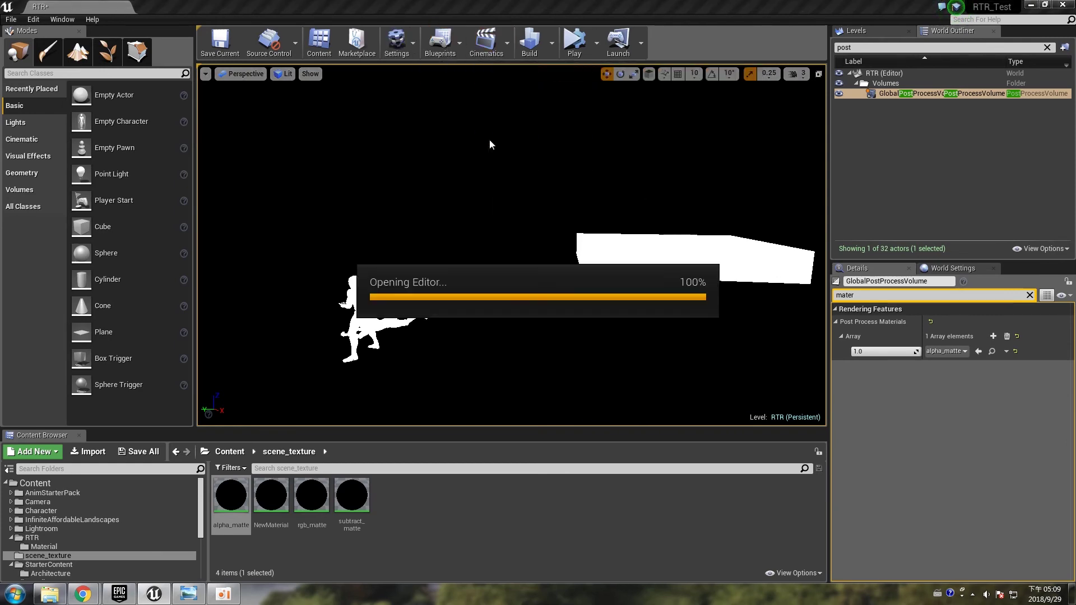
scroll(337, 251, up, 6)
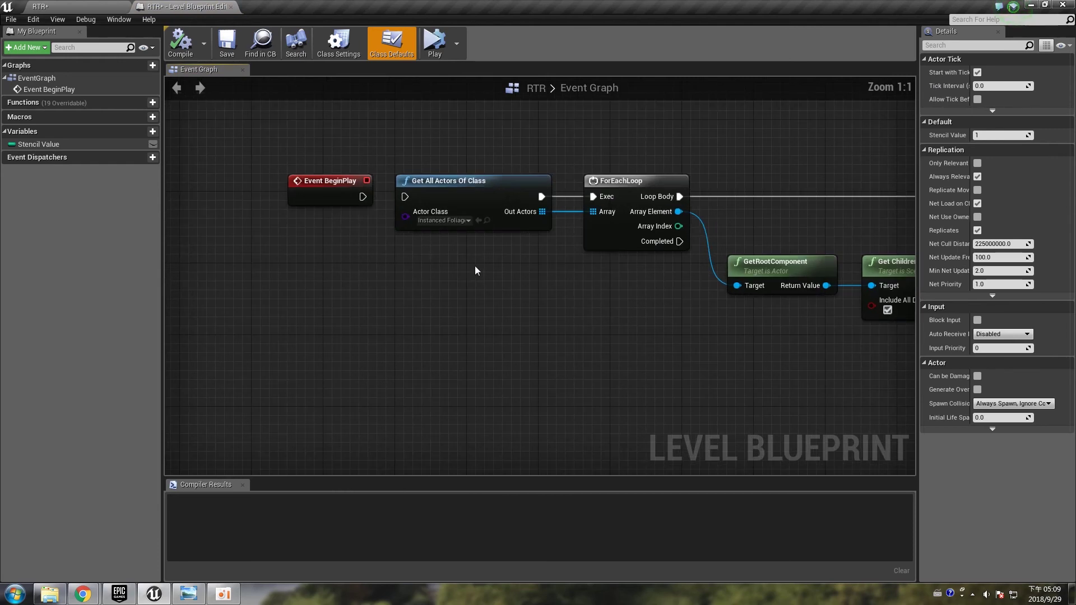
scroll(360, 147, down, 4)
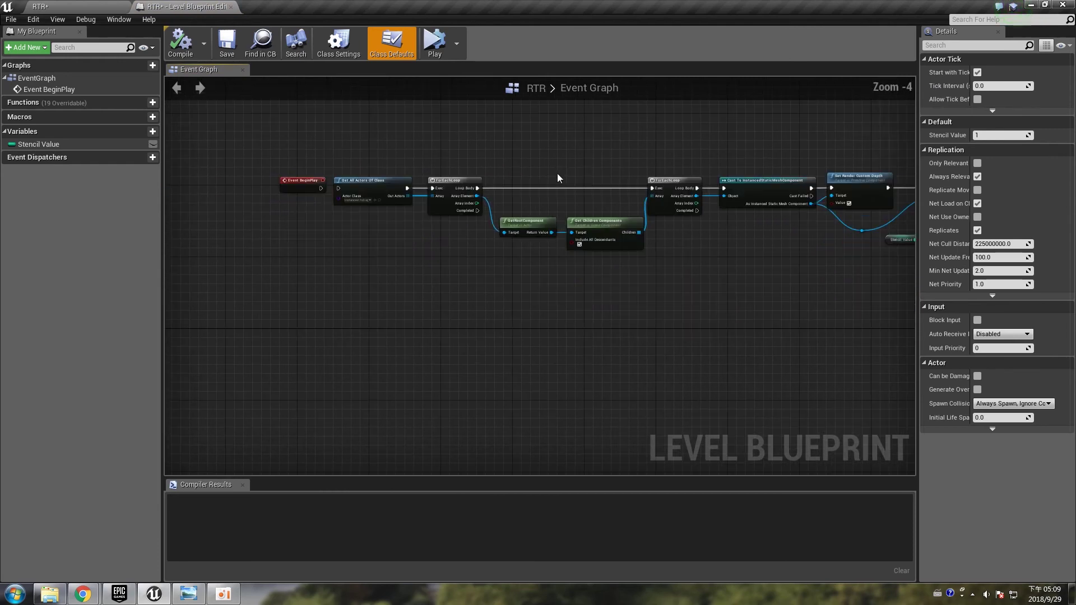
right_drag(805, 271, 696, 280)
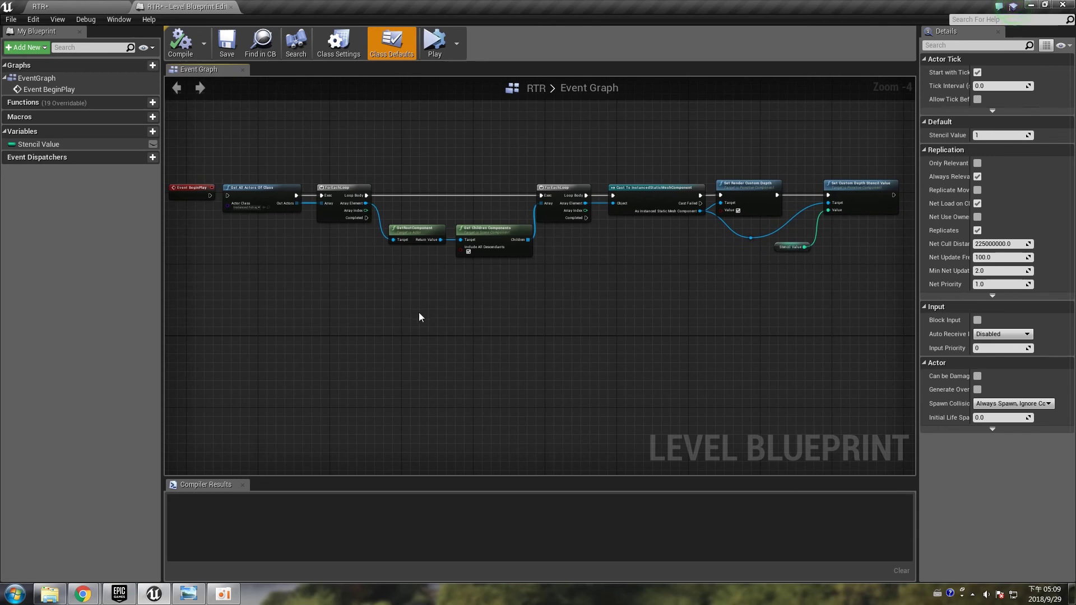
scroll(227, 246, up, 4)
right_drag(288, 234, 399, 286)
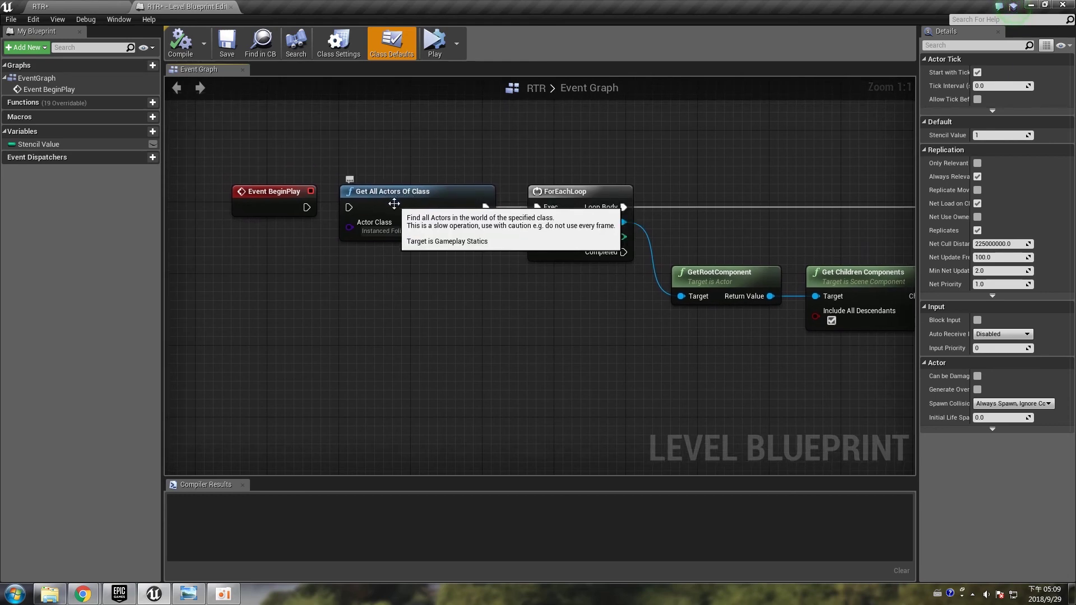
click(444, 197)
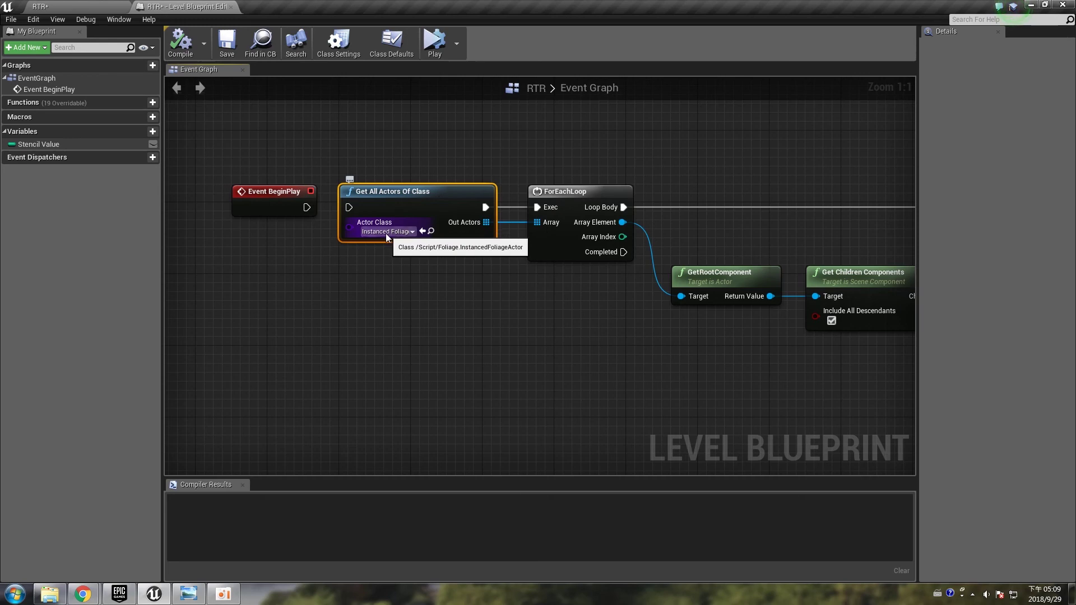
click(414, 232)
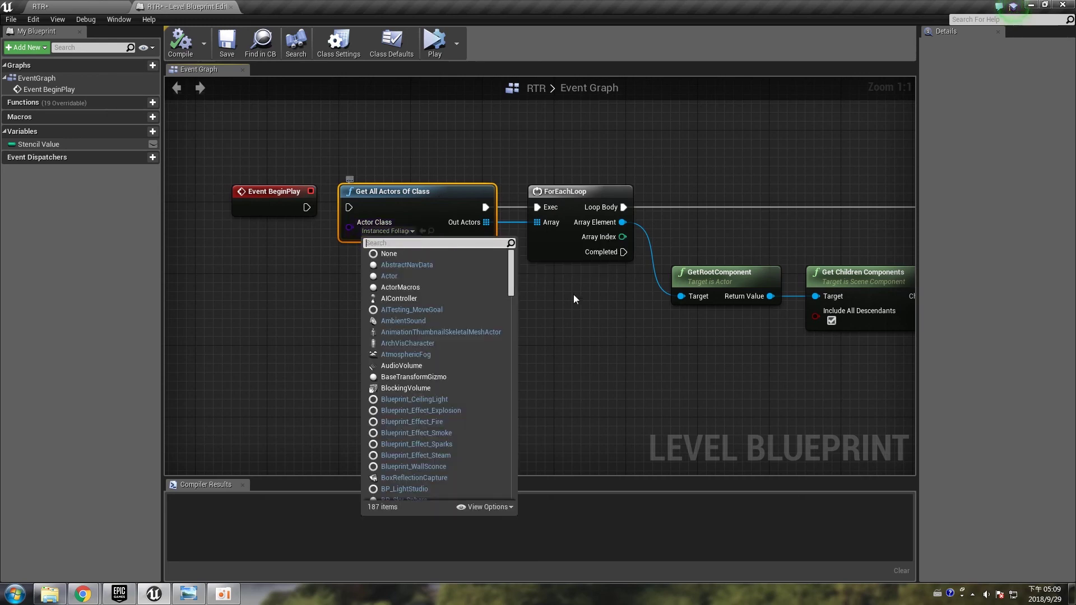
Step: Examine the Set Custom Depth Stencil Value node and the details of the Stencil Value variable that feeds it
right_drag(776, 377, 292, 296)
right_drag(723, 280, 324, 330)
right_drag(719, 303, 654, 324)
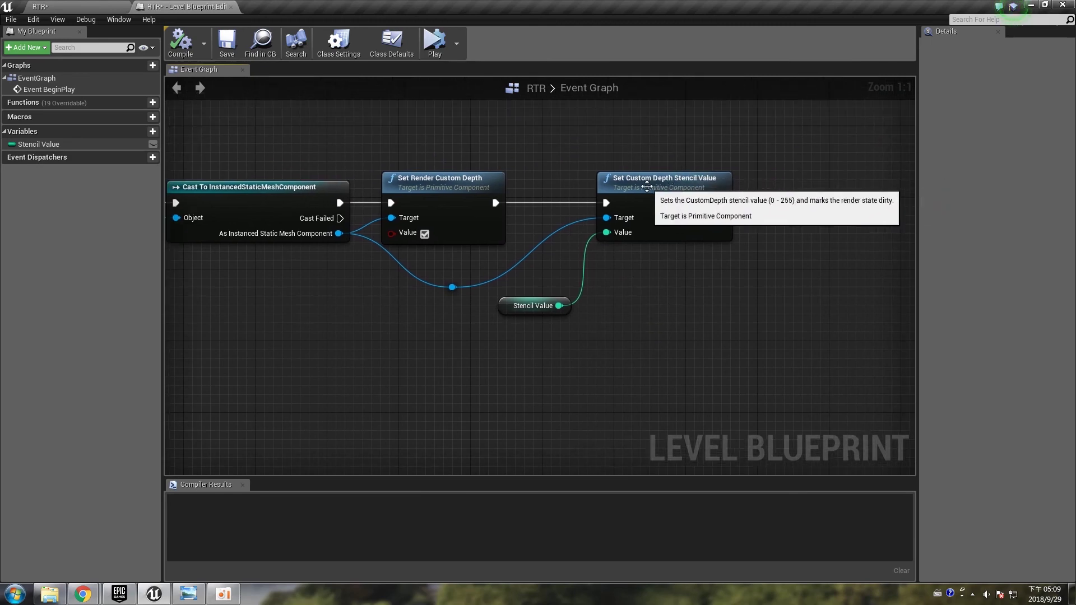
click(645, 187)
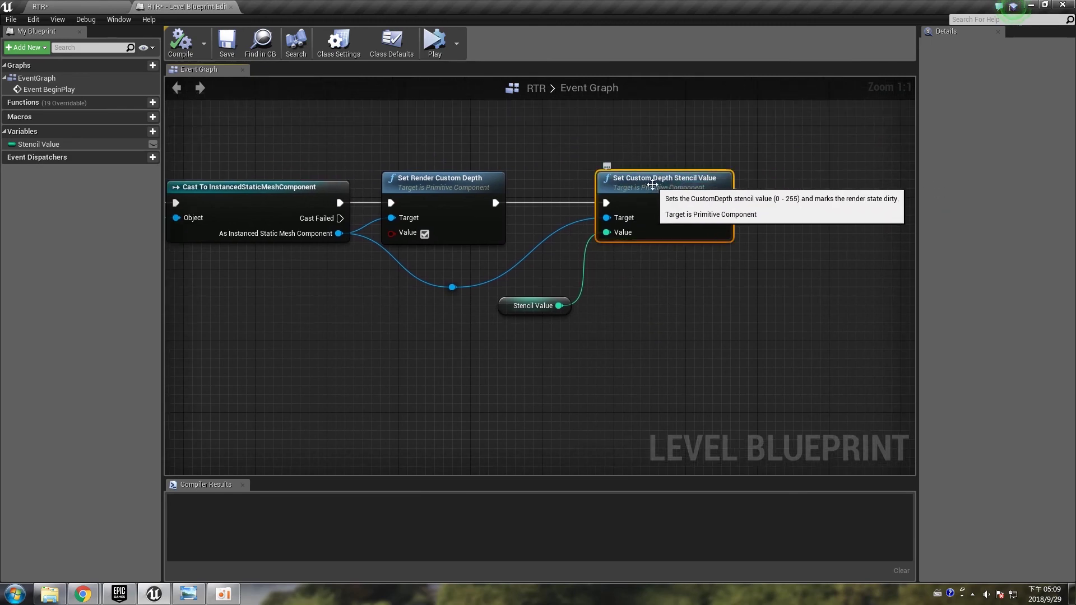
click(509, 307)
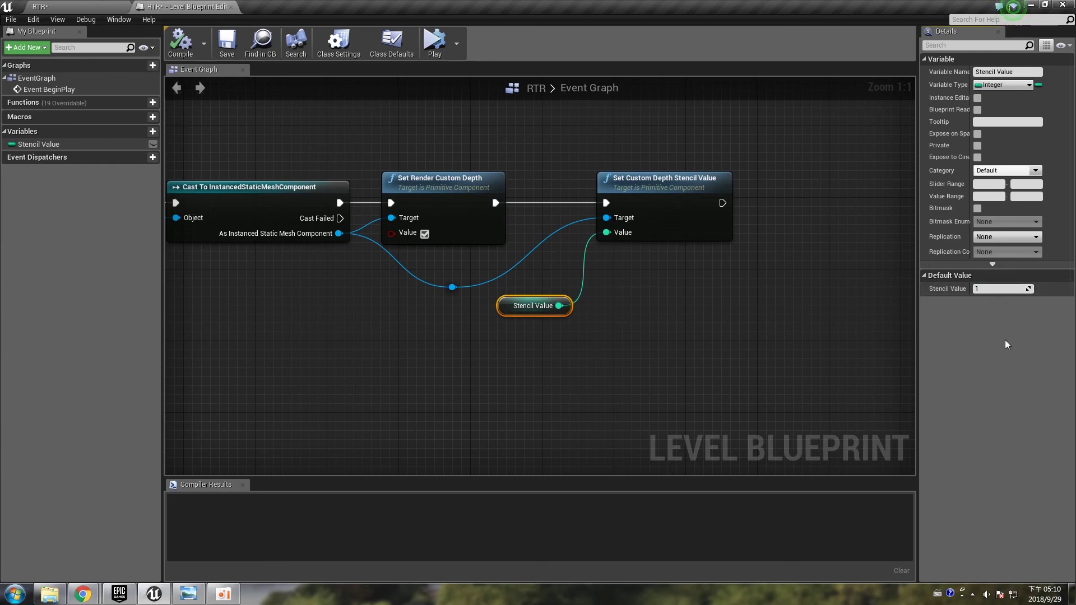
Step: Connect the Event BeginPlay execution output to the Get All Actors Of Class node's execution input
scroll(451, 367, down, 2)
right_drag(287, 293, 520, 264)
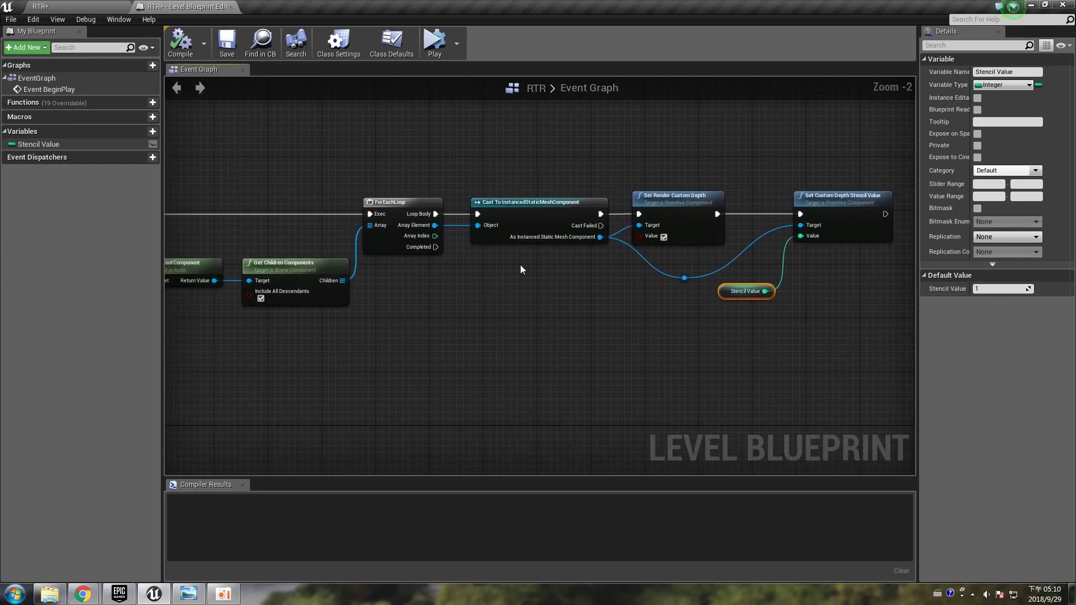
right_drag(209, 177, 501, 207)
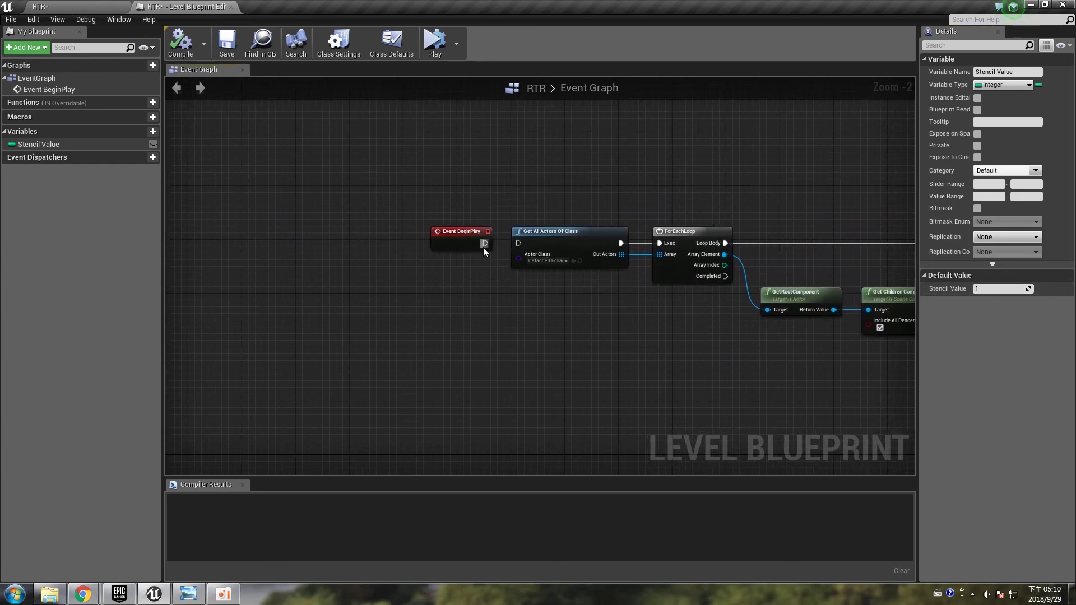
drag(486, 243, 518, 243)
Step: Run the level to check the foliage in the alpha matte, stop it, and look at the new landscape options
click(48, 6)
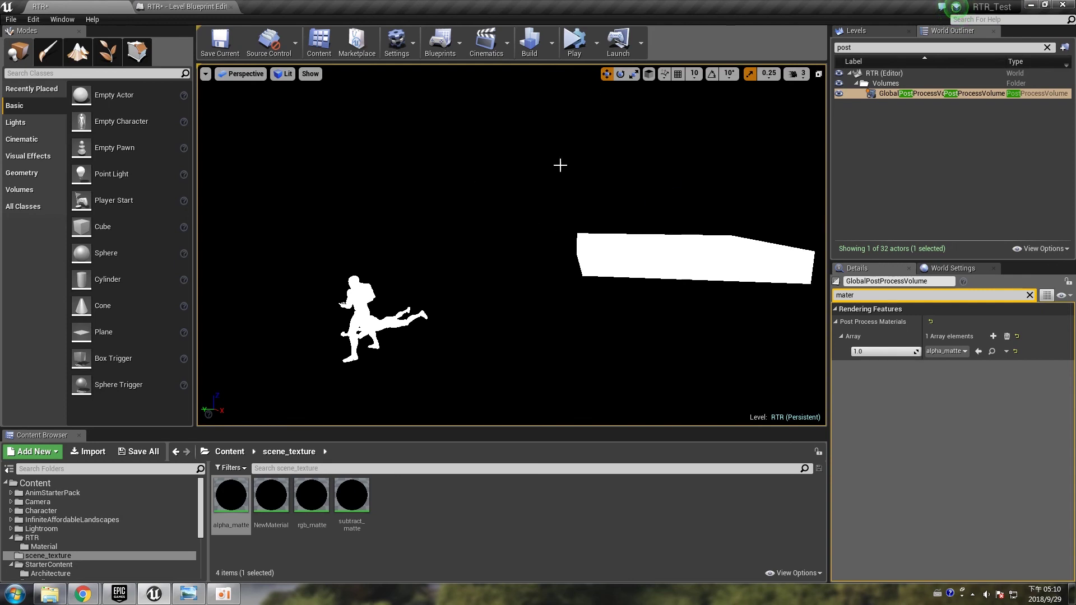
click(577, 43)
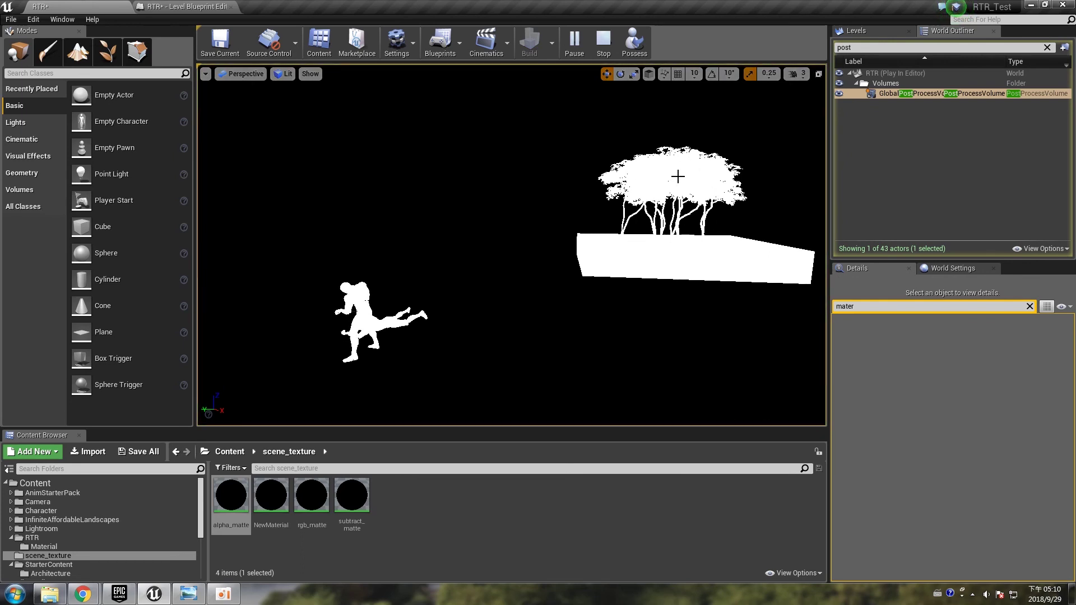
key(Escape)
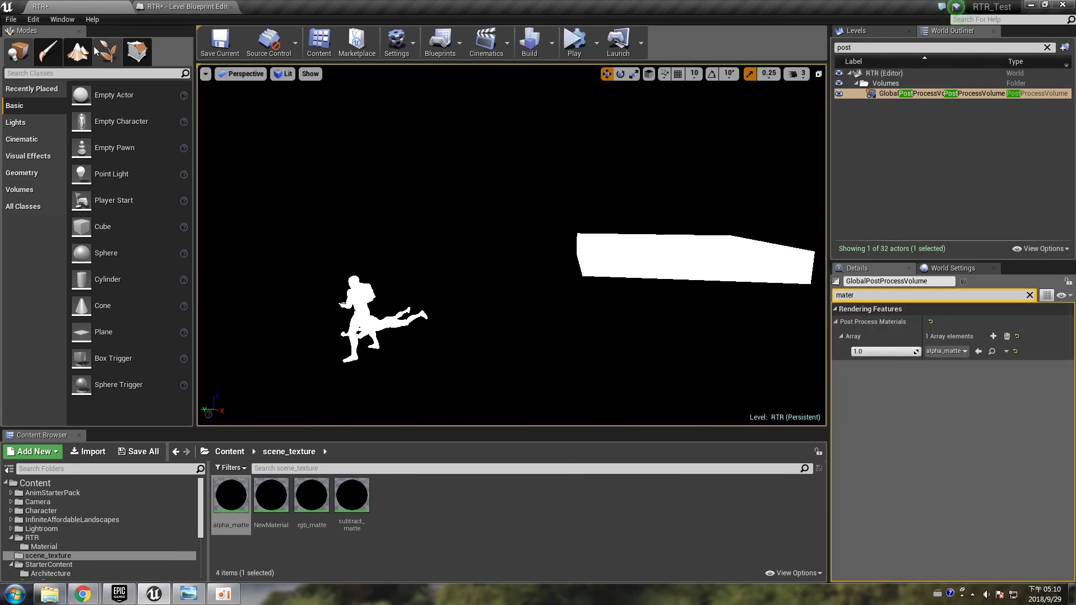
click(77, 52)
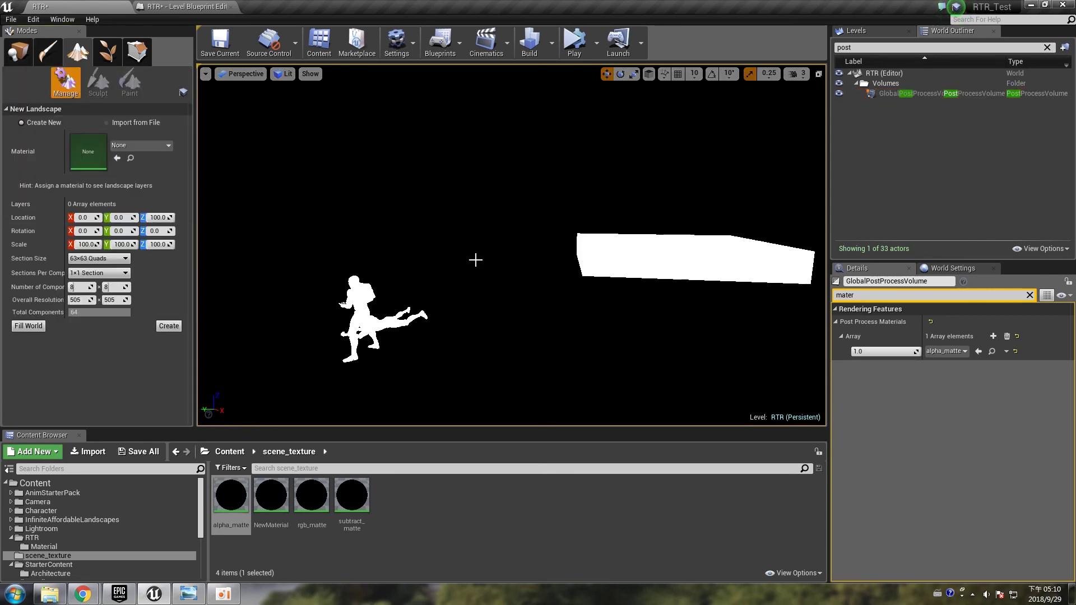
click(18, 51)
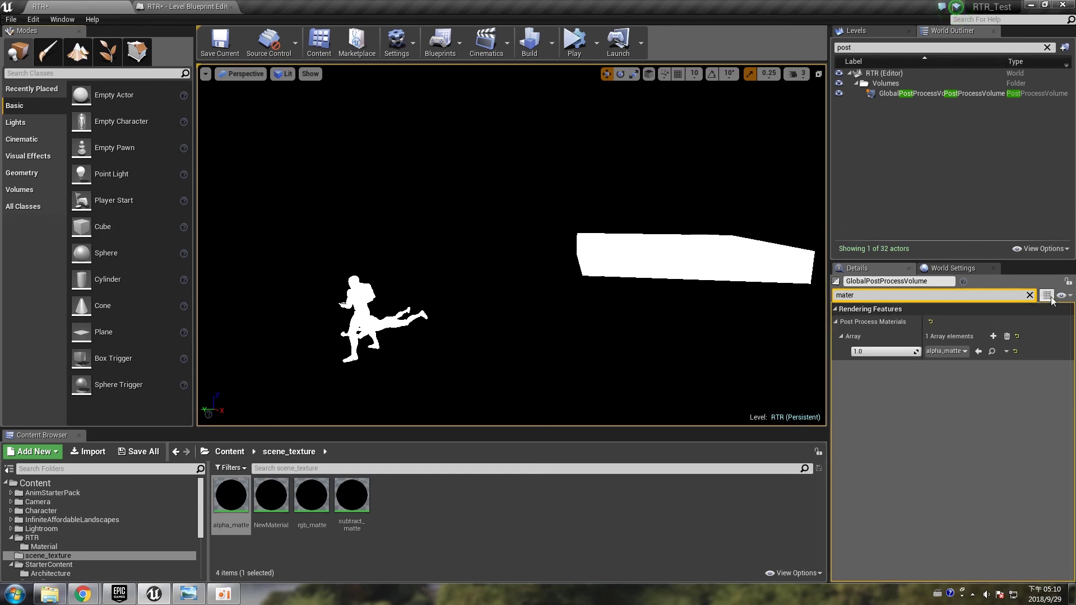
Step: Return to the level blueprint and review the Get All Actors Of Class node's class list and the complete connected node chain
click(189, 6)
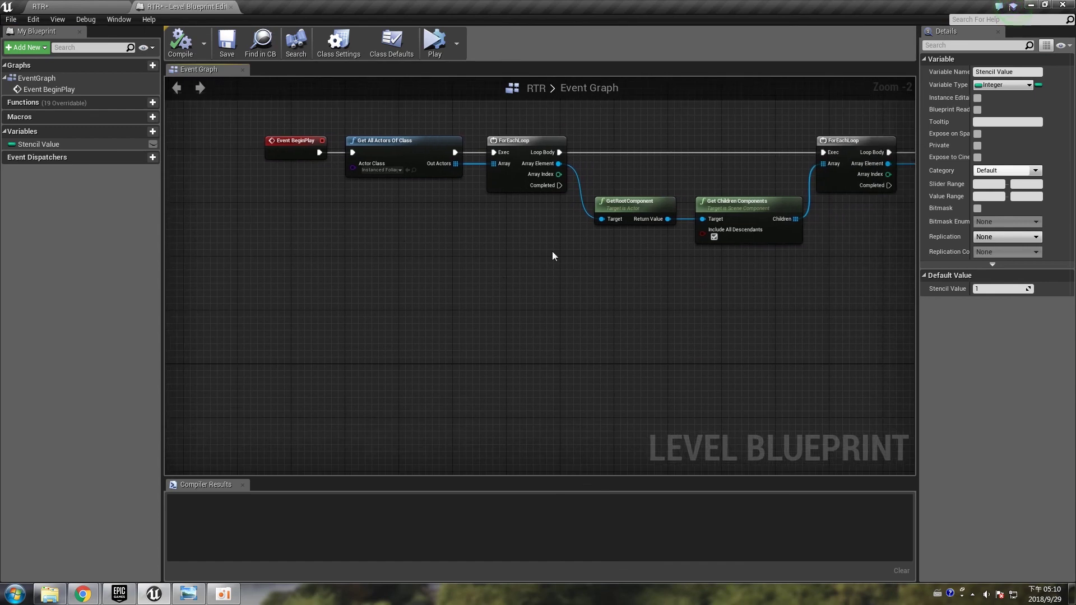
scroll(347, 178, up, 2)
click(391, 168)
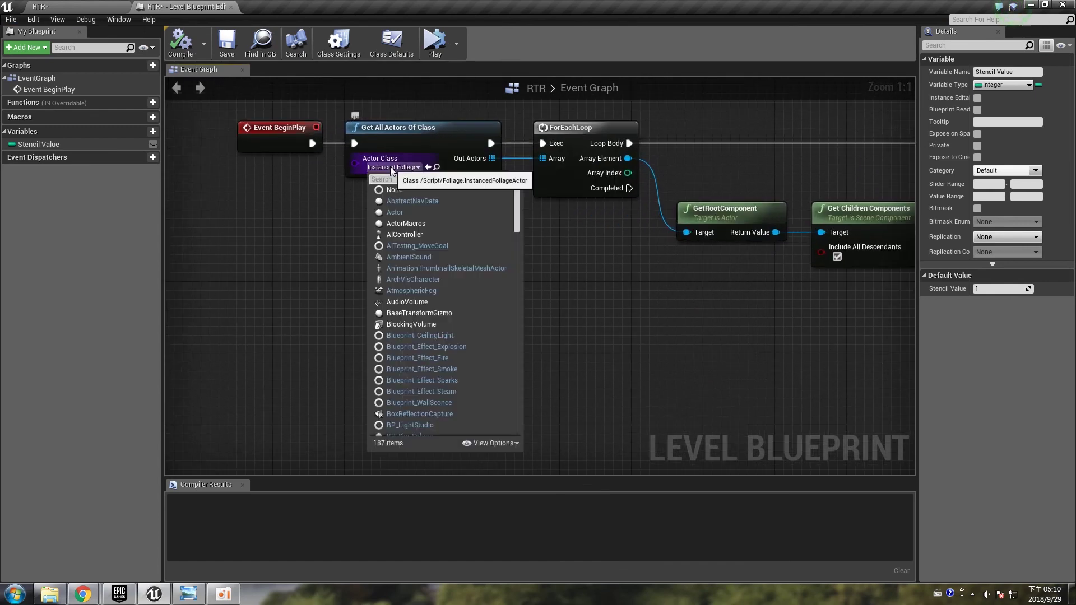
click(274, 193)
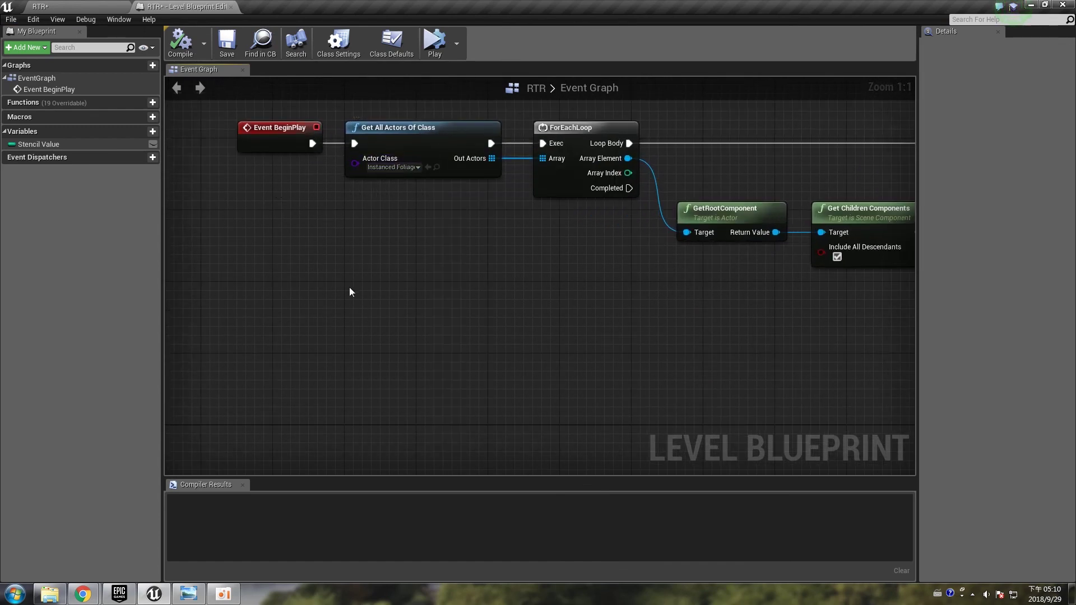
scroll(624, 356, down, 5)
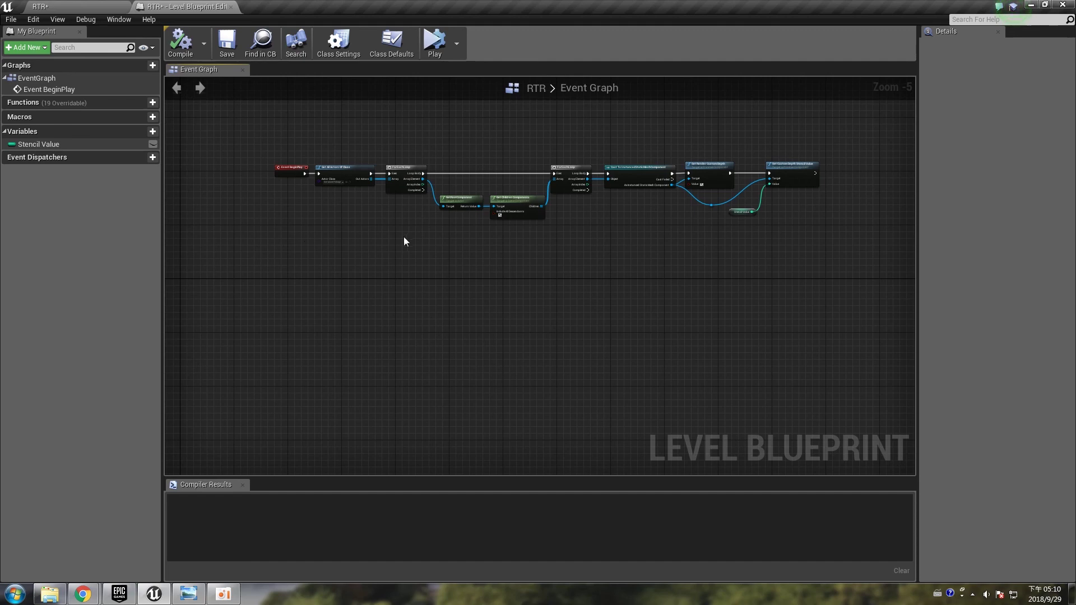
Step: Return to the level, bring the other characters into view, and run the level to preview the alpha matte
click(100, 5)
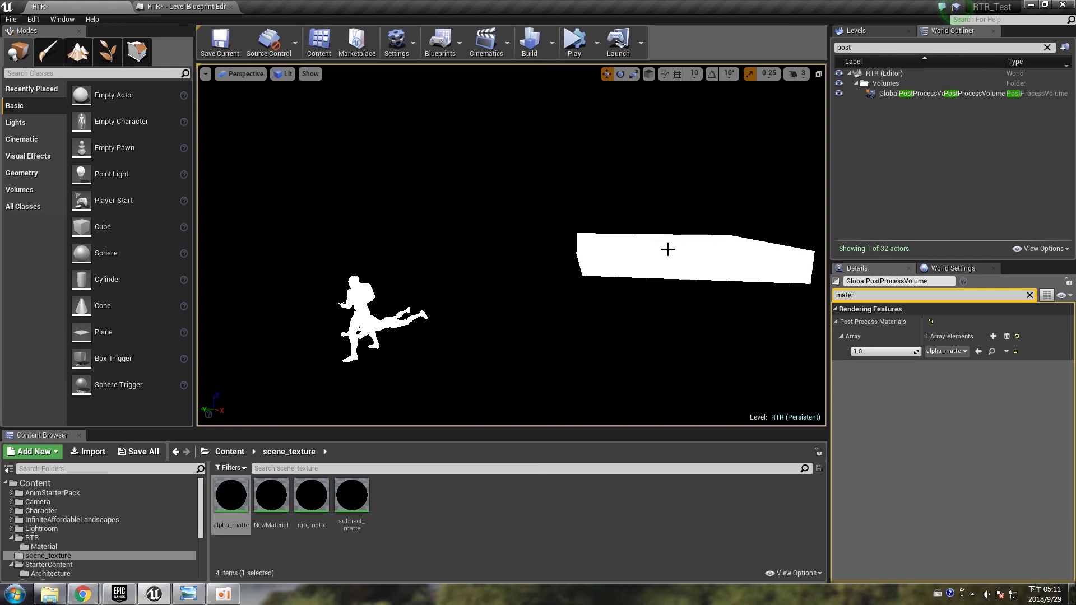
right_drag(528, 296, 468, 296)
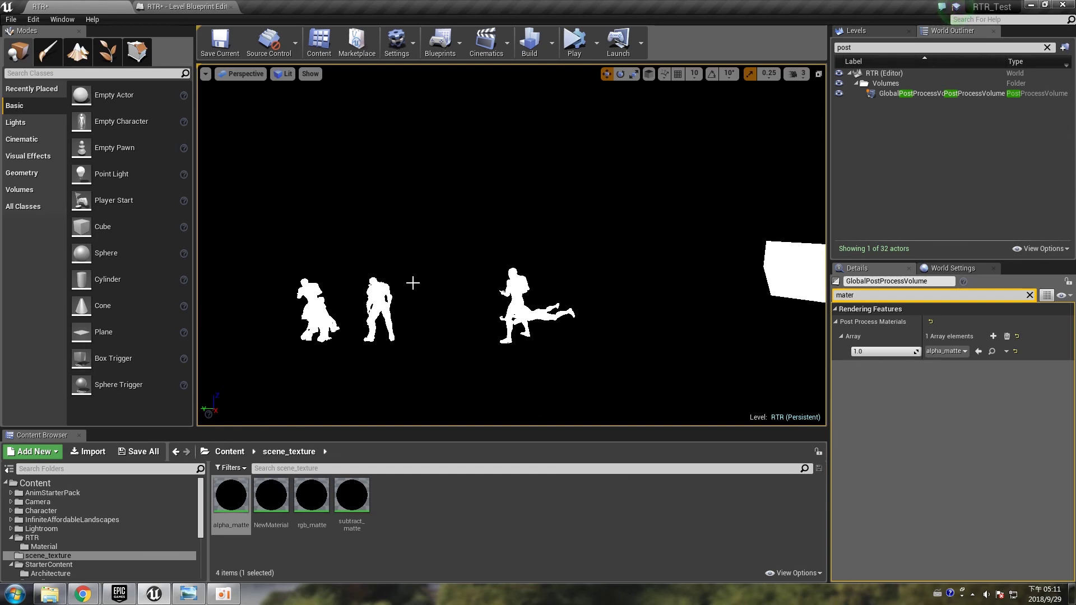
key(alt+p)
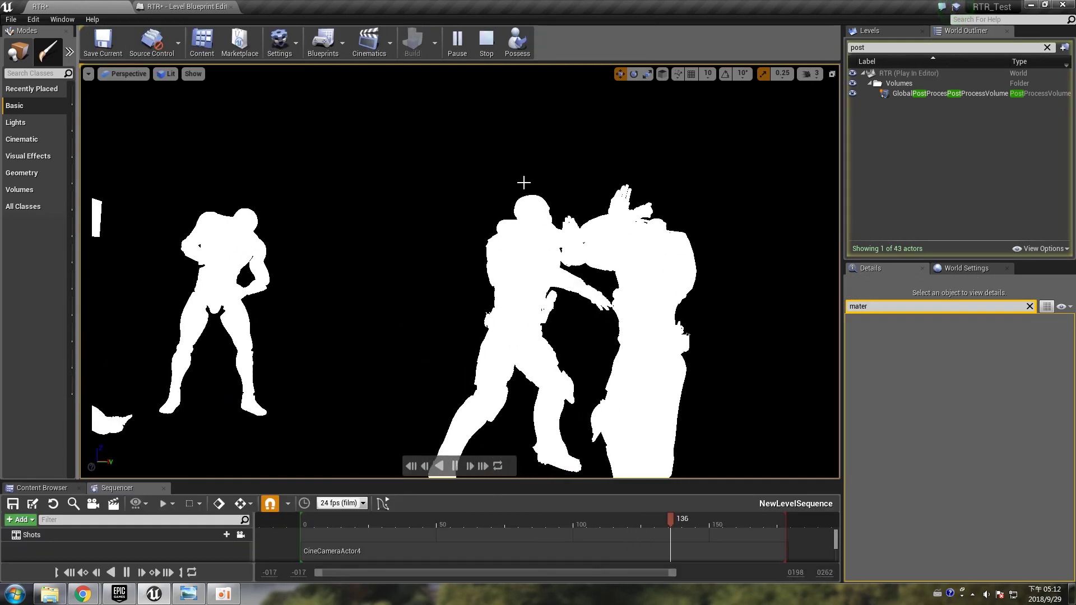